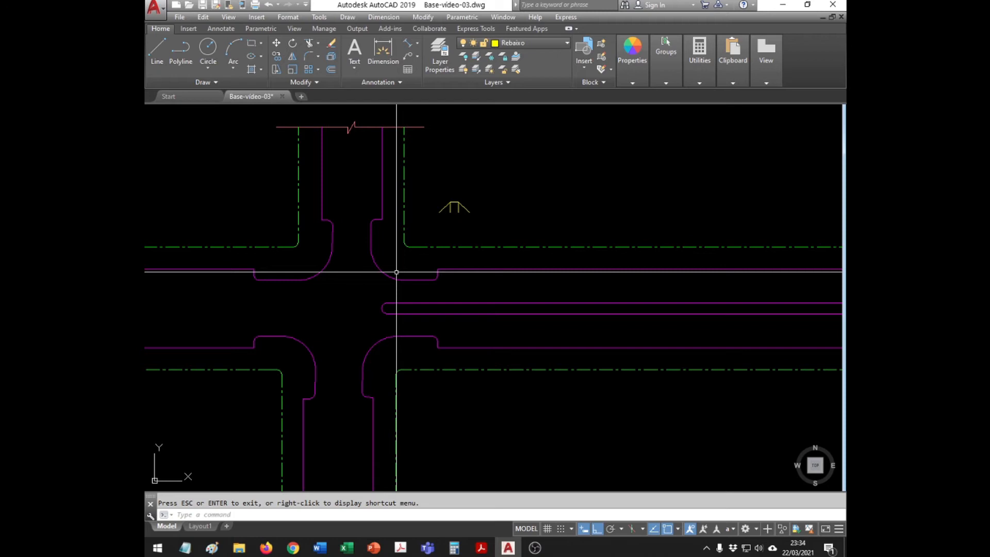
# Dimension the width of the yellow ramp symbol's central section with an aligned dimension
pyautogui.write('z')
pyautogui.press('Return')
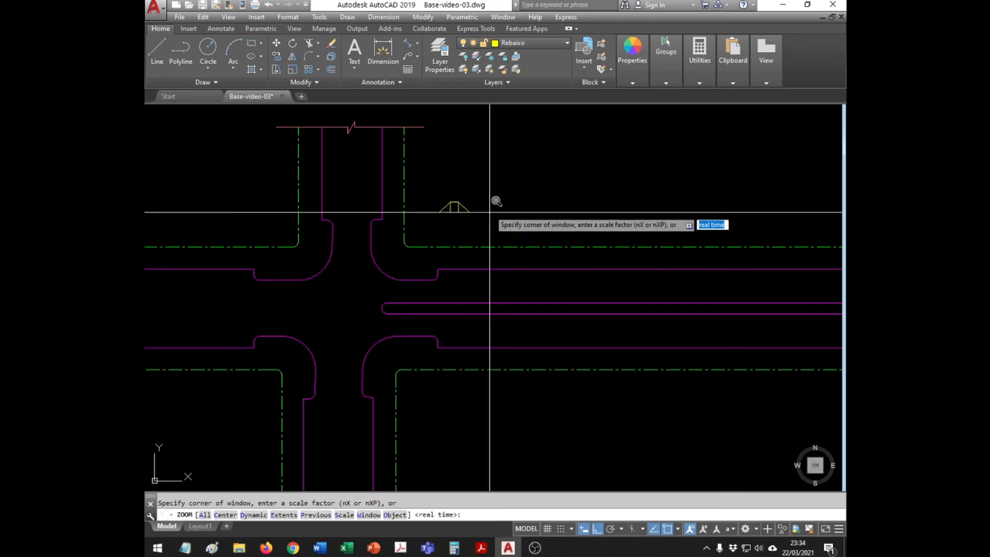
pyautogui.click(507, 189)
pyautogui.click(351, 310)
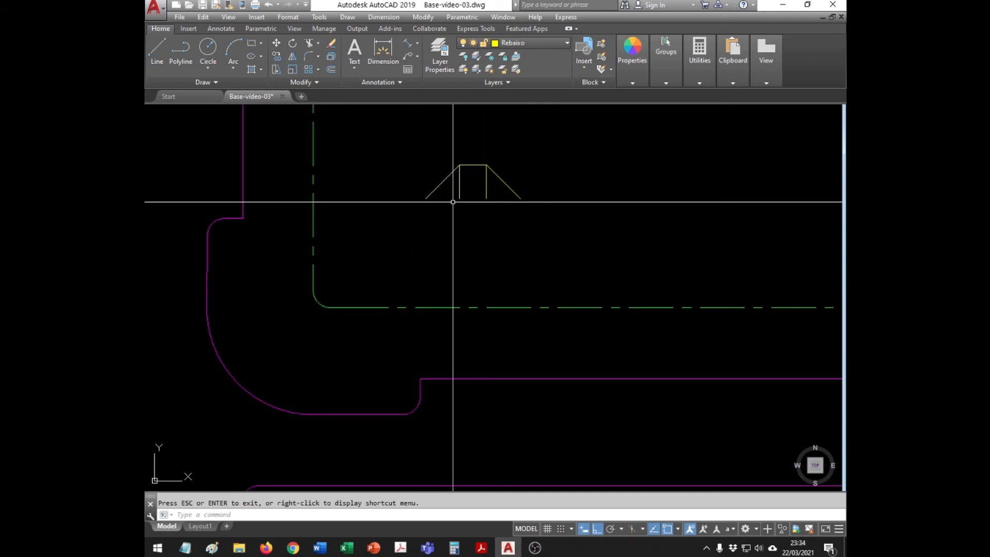
pyautogui.click(408, 49)
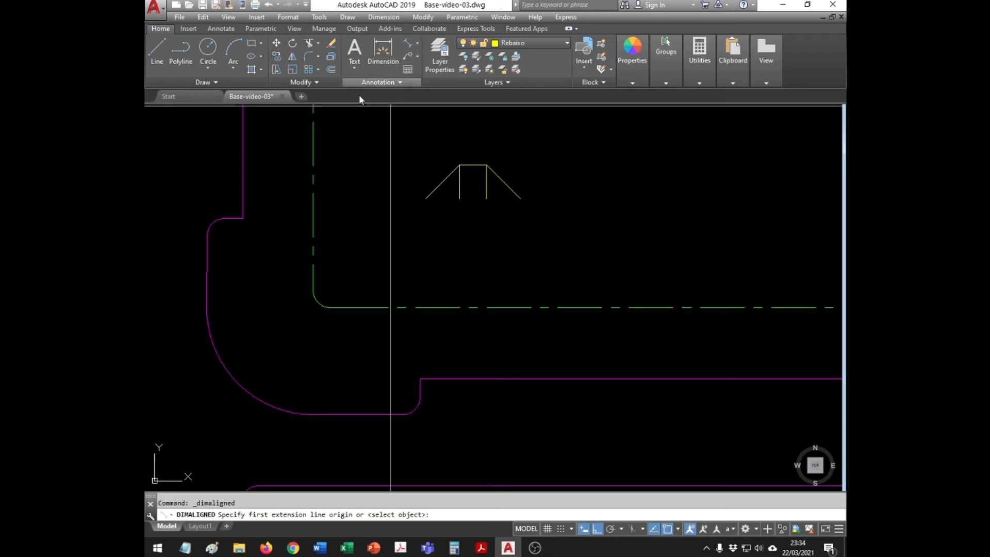
pyautogui.click(458, 199)
pyautogui.click(482, 212)
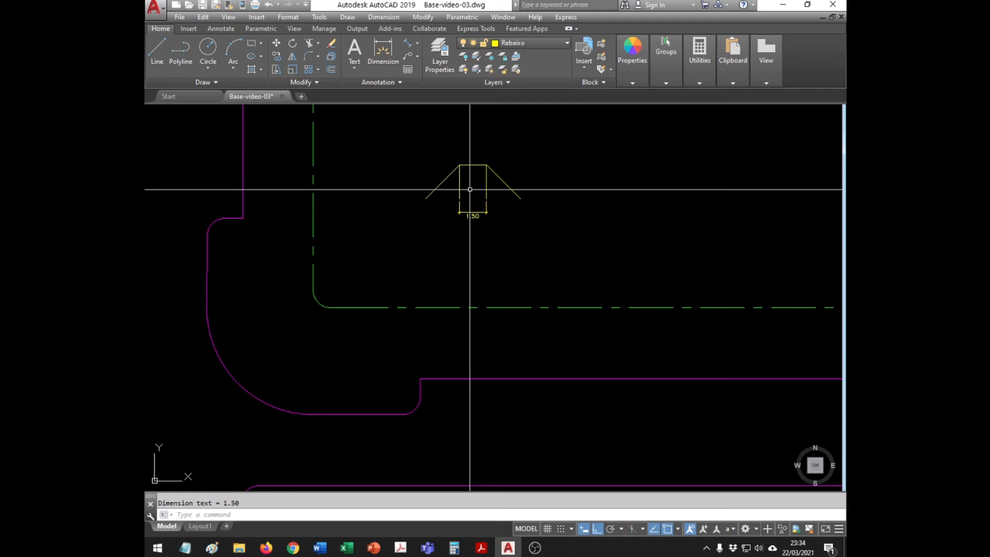
# Add a linear dimension for the ramp symbol's depth and erase both of its dimensions
pyautogui.click(408, 43)
pyautogui.click(487, 199)
pyautogui.click(486, 165)
pyautogui.click(533, 175)
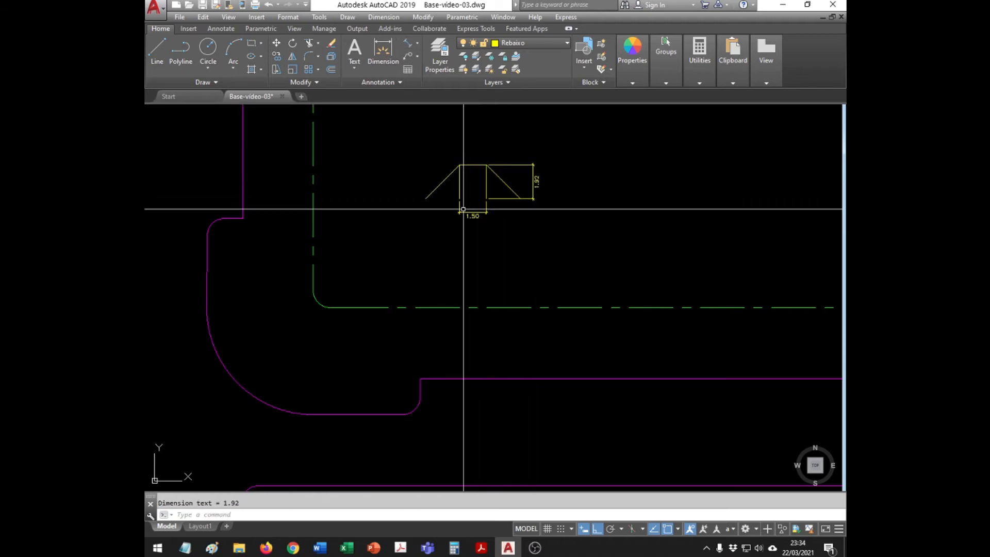
pyautogui.click(481, 212)
pyautogui.click(502, 199)
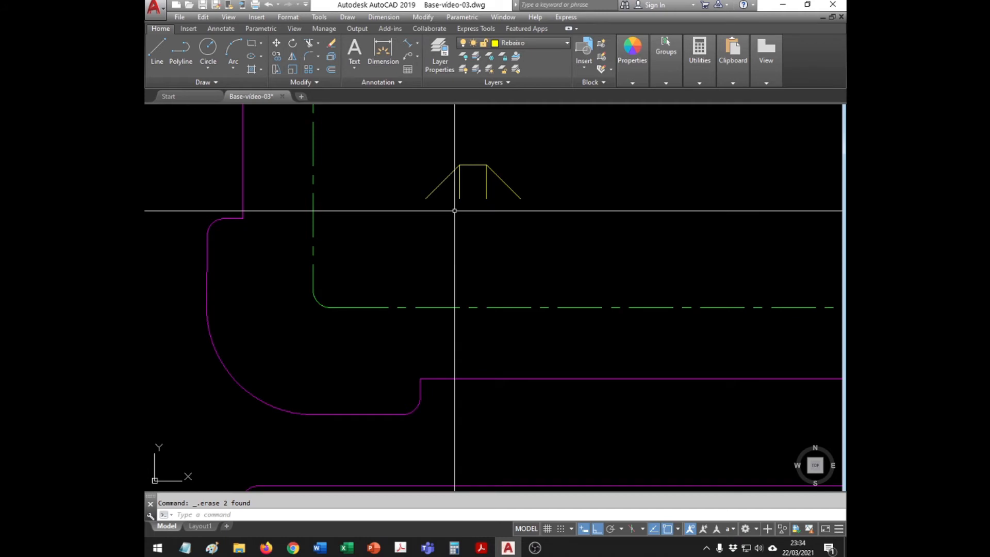
# Move the ramp symbol by its inner left base corner to where the upper-right kerb's curve meets its straight edge
pyautogui.scroll(-2, 454, 210)
pyautogui.press('Escape')
pyautogui.write('m')
pyautogui.press('Return')
pyautogui.click(504, 173)
pyautogui.click(442, 214)
pyautogui.press('Return')
pyautogui.click(458, 203)
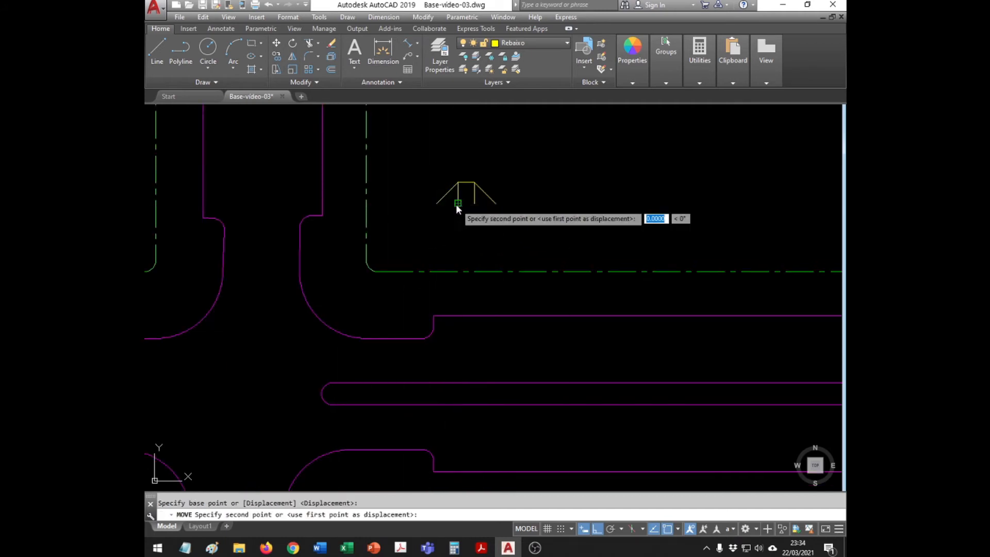
pyautogui.keyDown('shift'); pyautogui.rightClick(456, 205); pyautogui.keyUp('shift')
pyautogui.click(490, 431)
pyautogui.keyDown('shift'); pyautogui.rightClick(360, 332); pyautogui.keyUp('shift')
pyautogui.click(388, 297)
pyautogui.click(365, 334)
pyautogui.press('Escape')
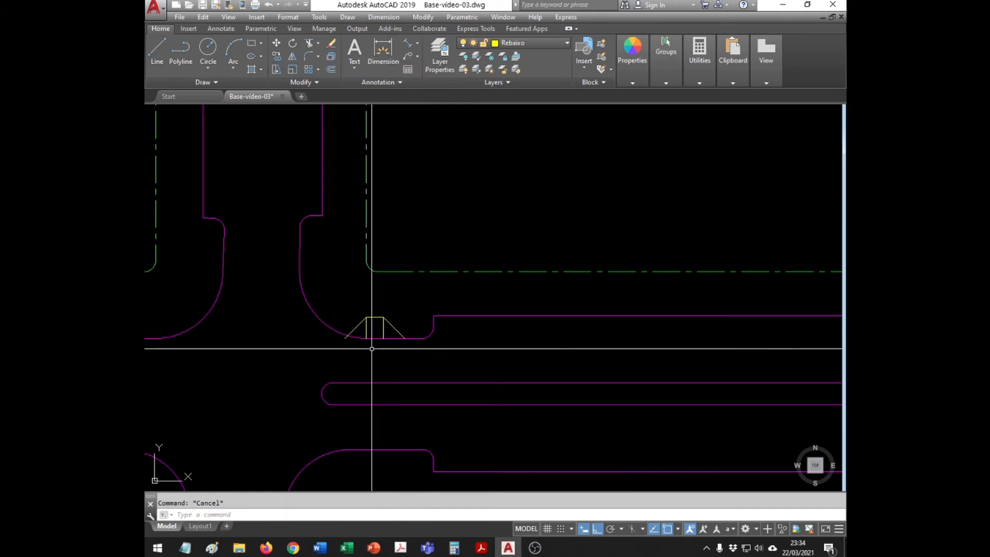
# Draw a polyline from the ramp's inner left base corner across the street, perpendicular to the opposite kerb
pyautogui.write('p')
pyautogui.press('Return')
pyautogui.moveTo(371, 356); pyautogui.dragTo(403, 252)
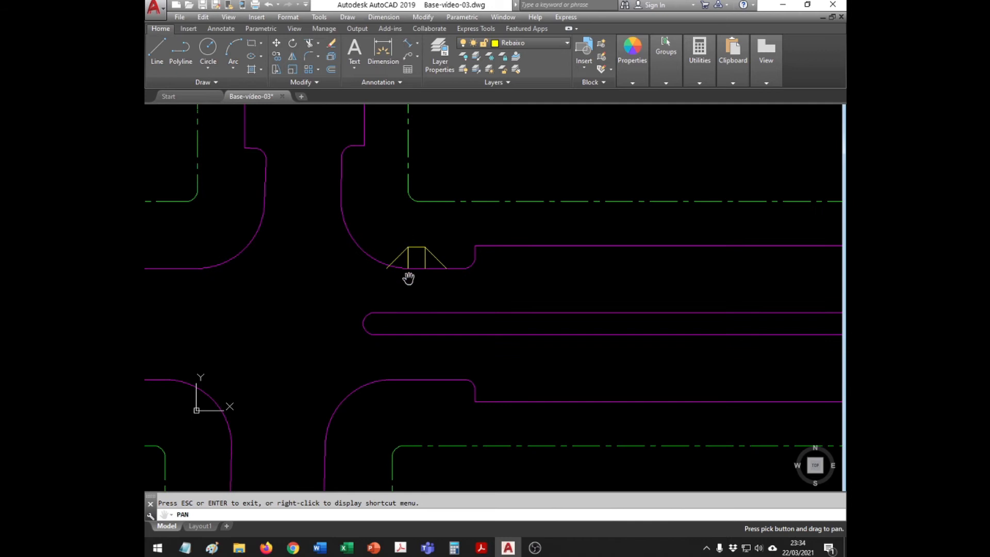
pyautogui.press('Escape')
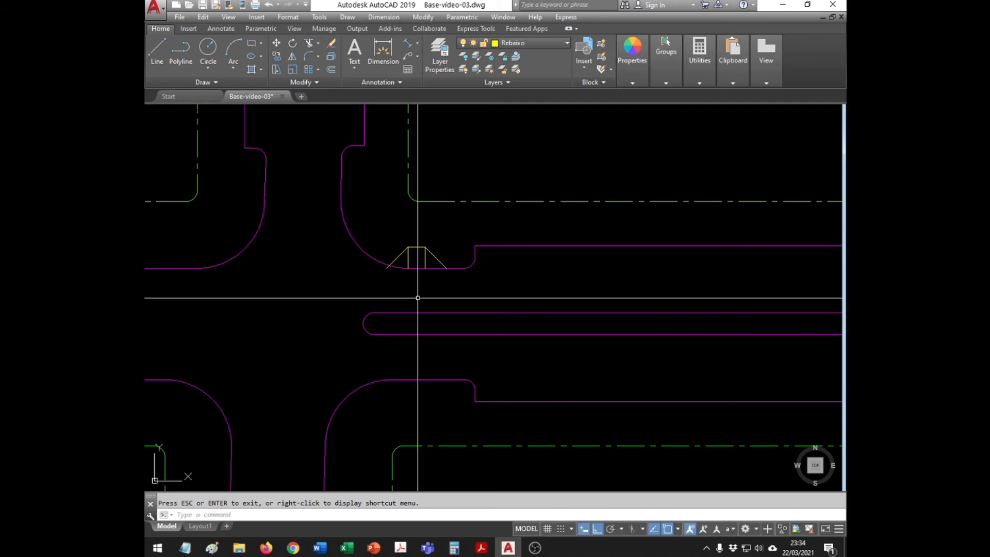
pyautogui.write('z')
pyautogui.press('Return')
pyautogui.click(531, 219)
pyautogui.click(320, 431)
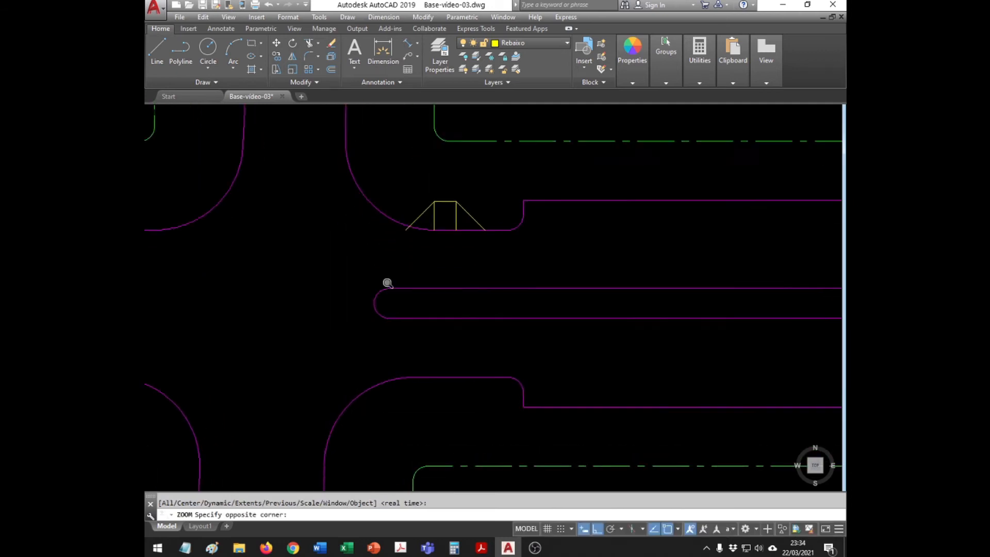
pyautogui.write('pl')
pyautogui.press('Return')
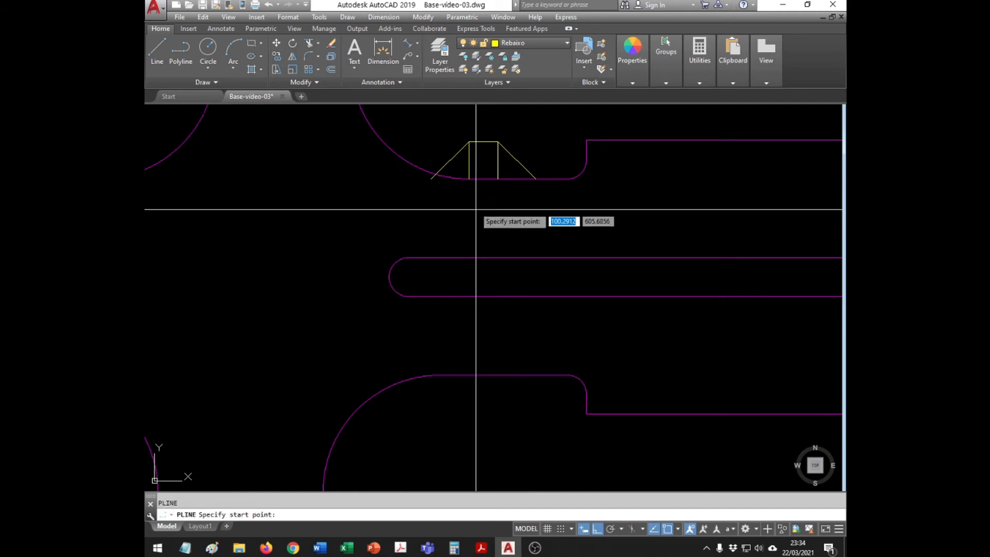
pyautogui.click(469, 179)
pyautogui.keyDown('shift'); pyautogui.rightClick(470, 199); pyautogui.keyUp('shift')
pyautogui.click(498, 392)
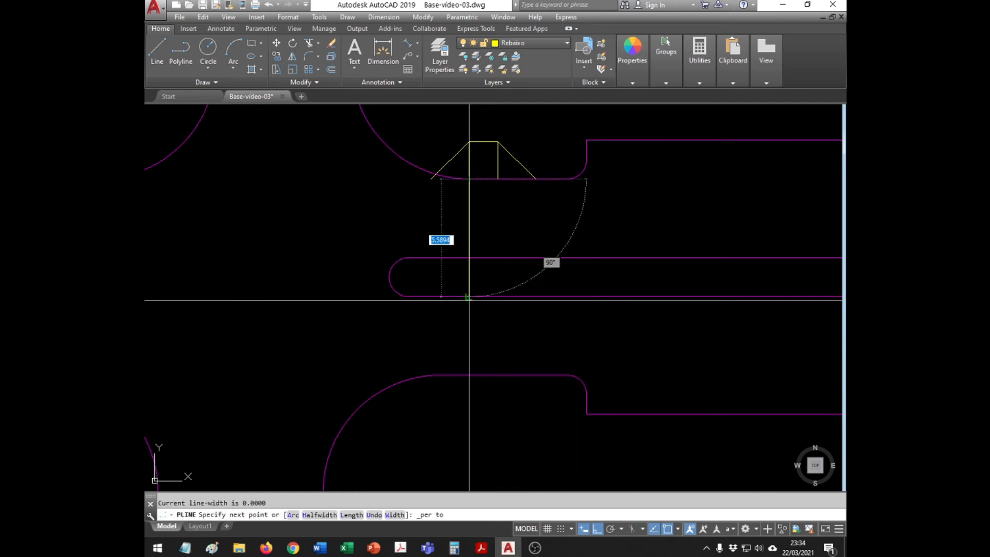
pyautogui.click(469, 388)
pyautogui.press('Escape')
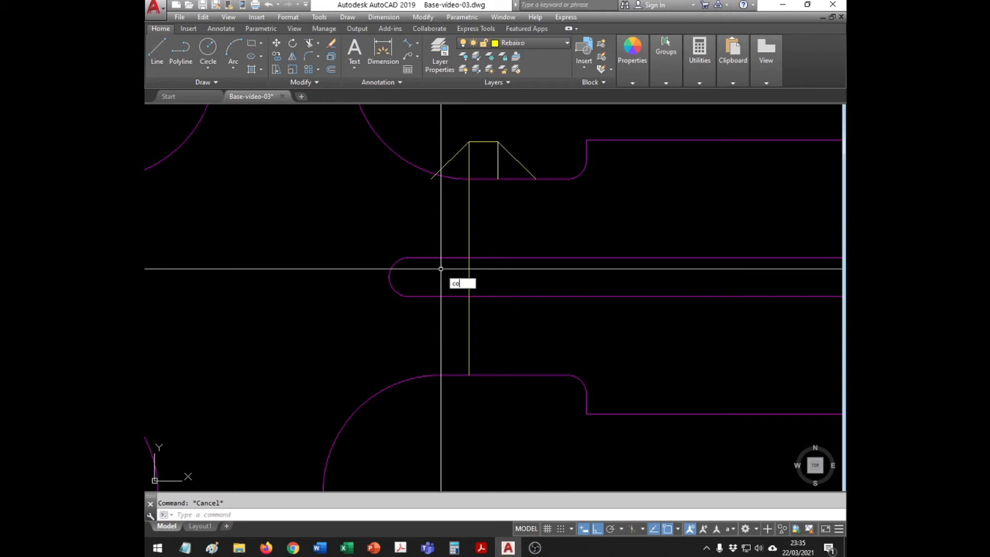
# Copy the ramp symbol straight down to just below the opposite kerb
pyautogui.press('Return')
pyautogui.click(511, 135)
pyautogui.click(485, 151)
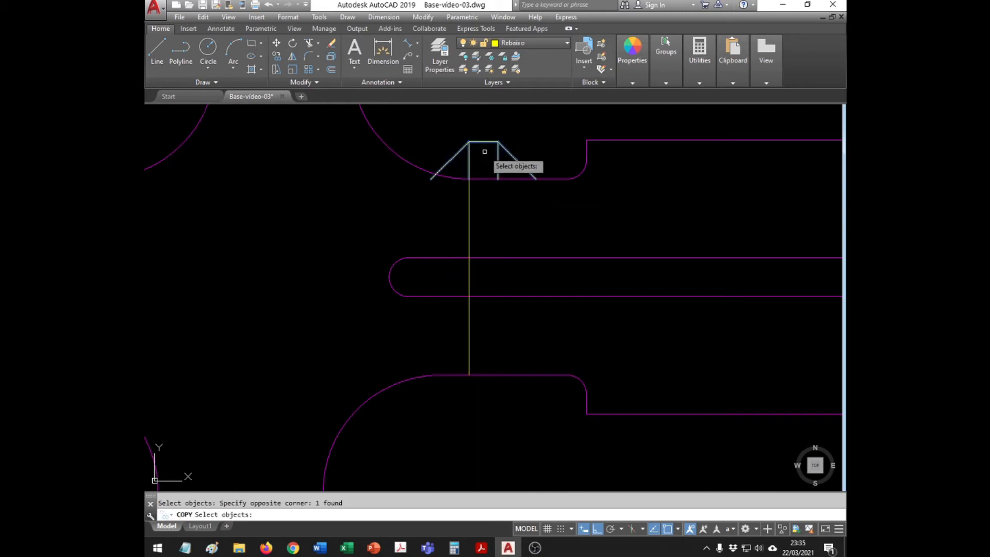
pyautogui.press('Return')
pyautogui.click(484, 151)
pyautogui.click(489, 413)
pyautogui.press('Escape')
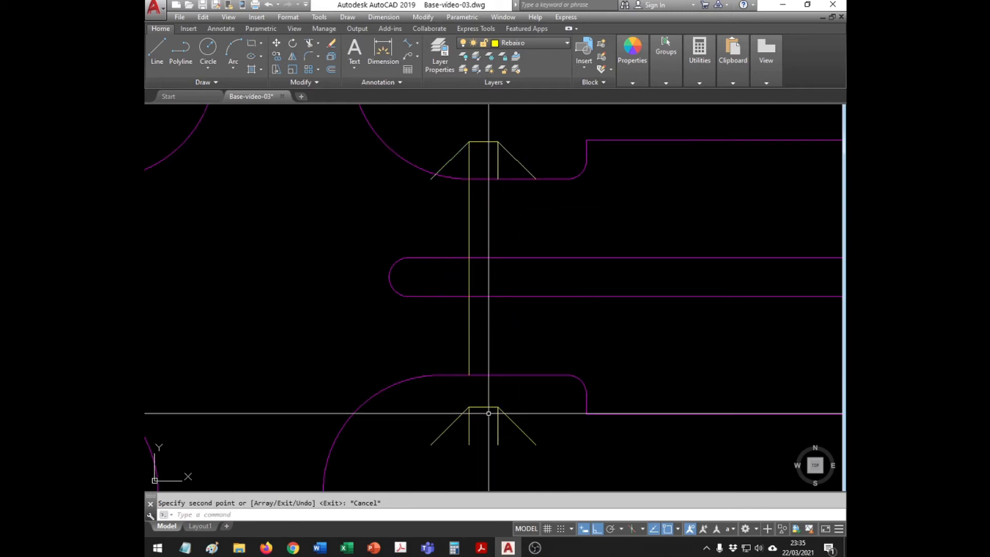
# Rotate the copied ramp symbol by 180 degrees
pyautogui.write('ro')
pyautogui.press('Return')
pyautogui.click(520, 407)
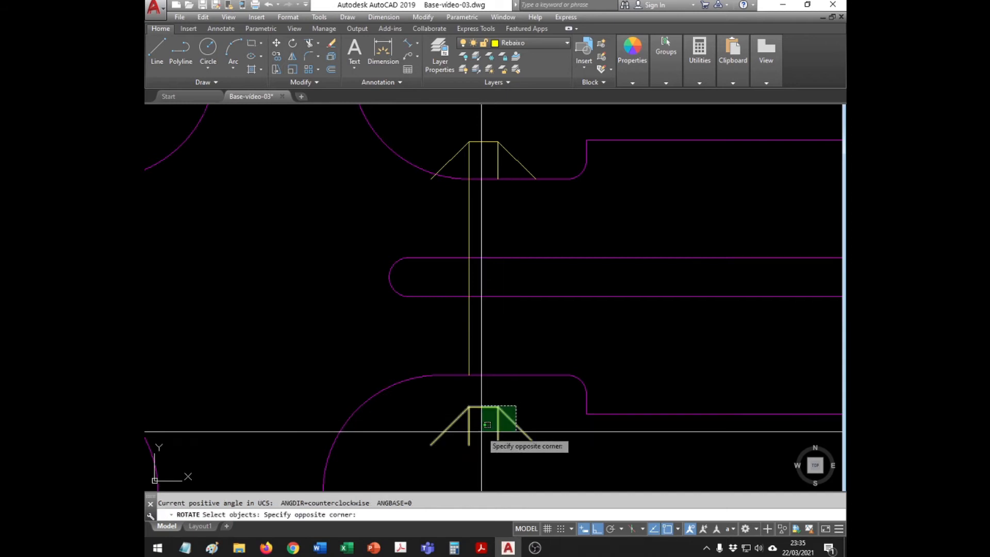
pyautogui.click(480, 434)
pyautogui.press('Return')
pyautogui.click(480, 432)
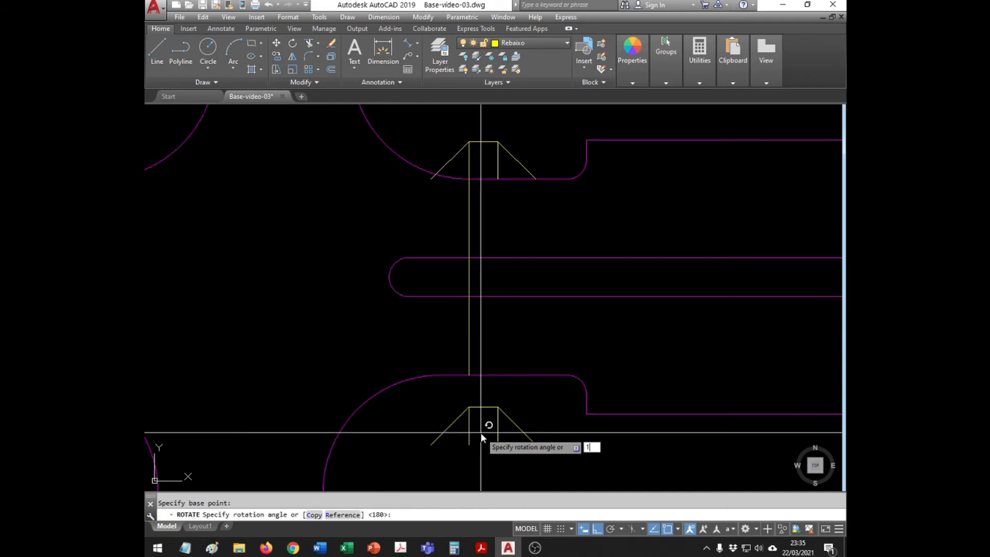
pyautogui.press('Return')
# Move the rotated ramp by its inner left corner onto the lower end of the crossing line
pyautogui.write('m')
pyautogui.press('Return')
pyautogui.click(475, 416)
pyautogui.click(451, 436)
pyautogui.press('Return')
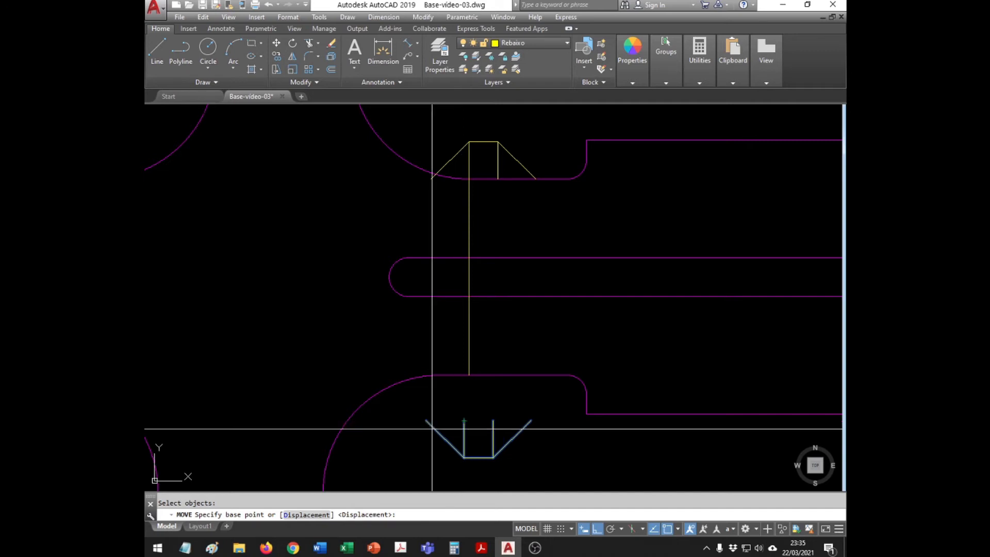
pyautogui.click(464, 421)
pyautogui.click(469, 375)
pyautogui.press('Escape')
# Change the color of the vertical crossing line to green
pyautogui.click(468, 227)
pyautogui.click(451, 217)
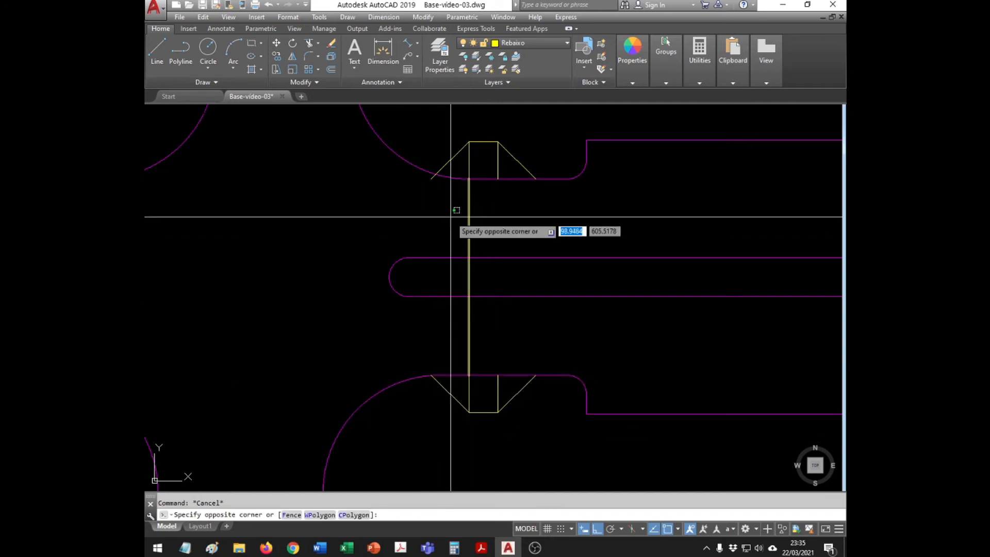
pyautogui.click(630, 59)
pyautogui.click(712, 95)
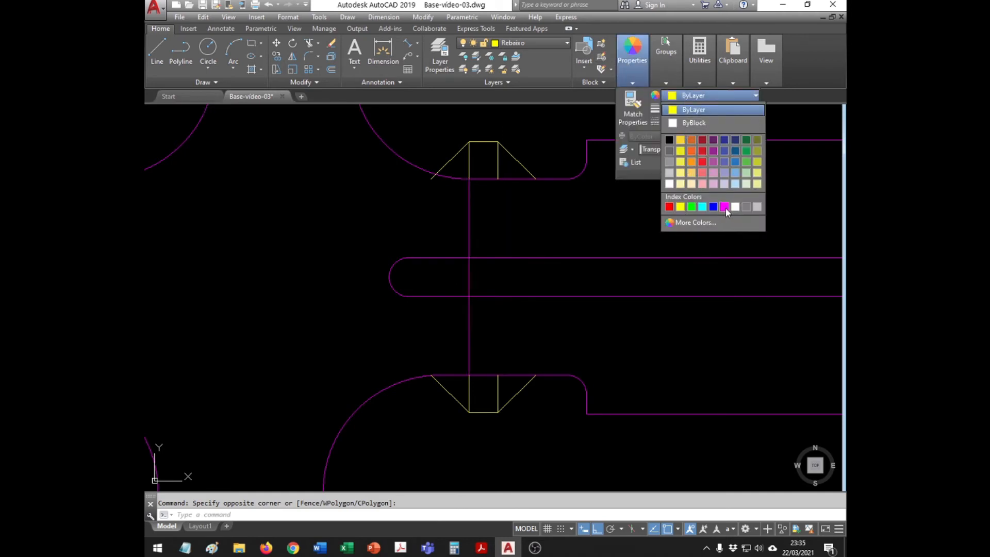
pyautogui.click(691, 209)
pyautogui.press('Escape')
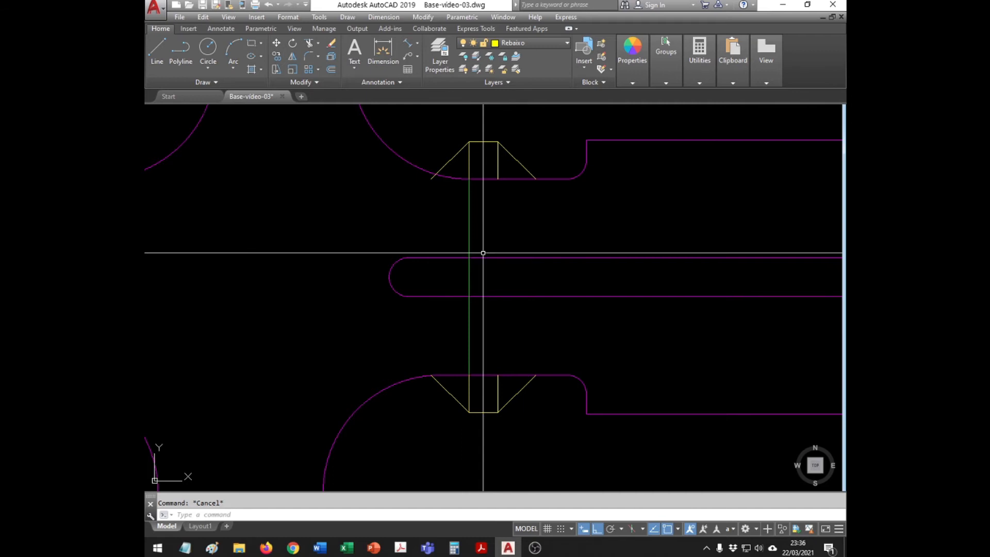
# Move the green line from its upper end to the midpoint of the upper ramp's top edge
pyautogui.write('m')
pyautogui.press('Return')
pyautogui.click(482, 234)
pyautogui.click(446, 229)
pyautogui.press('Return')
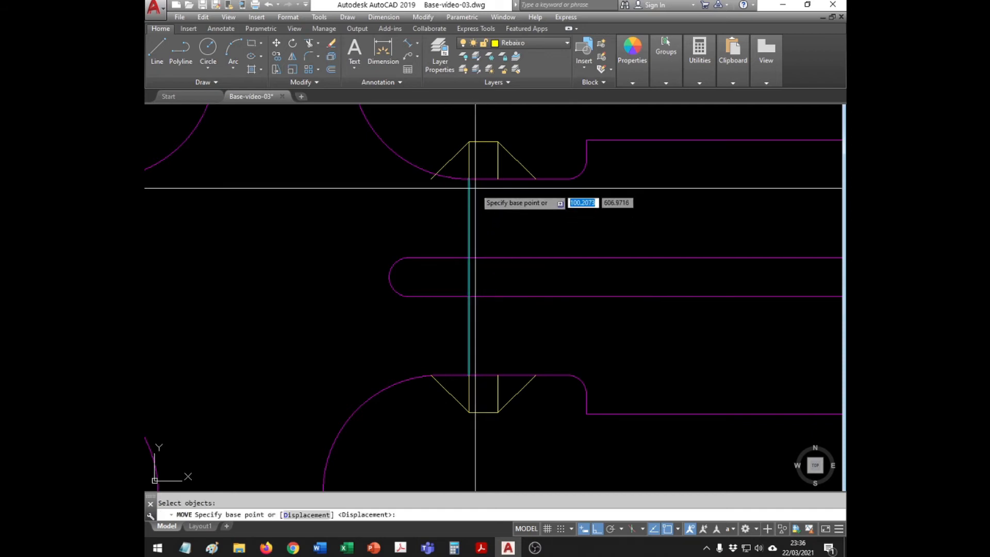
pyautogui.click(469, 179)
pyautogui.keyDown('shift'); pyautogui.rightClick(472, 185); pyautogui.keyUp('shift')
pyautogui.click(493, 296)
pyautogui.click(485, 143)
pyautogui.press('Escape')
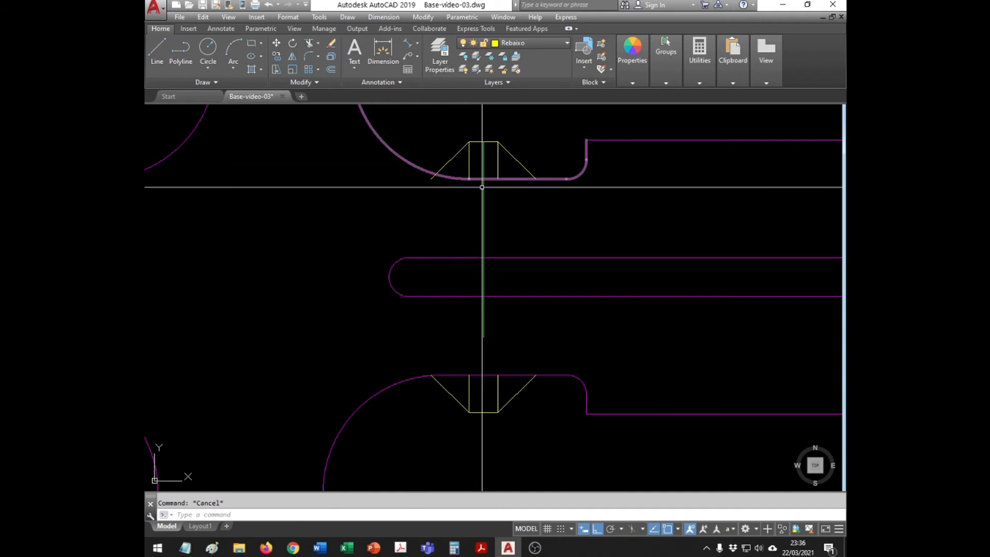
# Offset the green center line once to each side by the same distance
pyautogui.write('o')
pyautogui.press('Return')
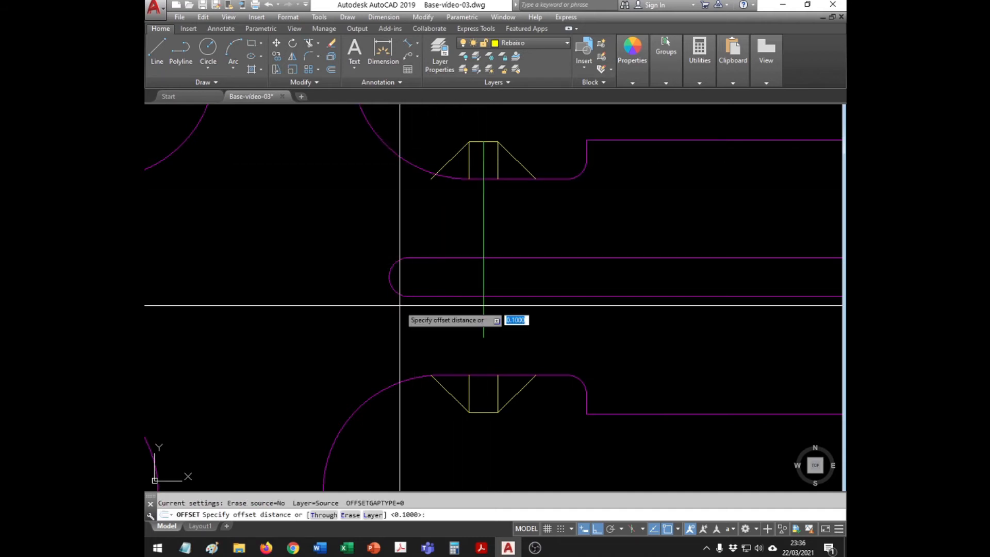
pyautogui.press('Return')
pyautogui.click(485, 283)
pyautogui.click(464, 281)
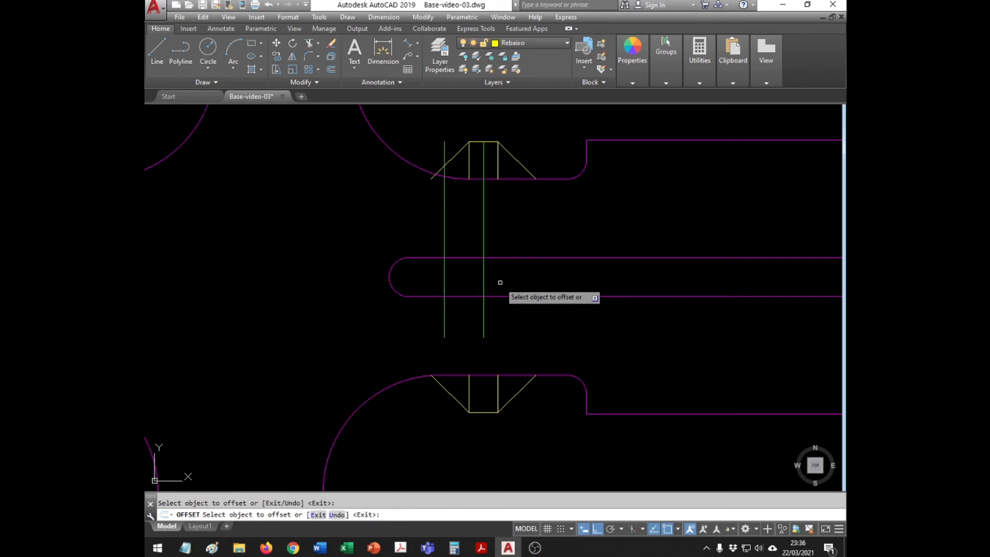
pyautogui.click(484, 284)
pyautogui.click(504, 277)
pyautogui.press('Escape')
# Erase the original green center line between the two offset lines
pyautogui.click(488, 272)
pyautogui.click(482, 278)
pyautogui.press('Delete')
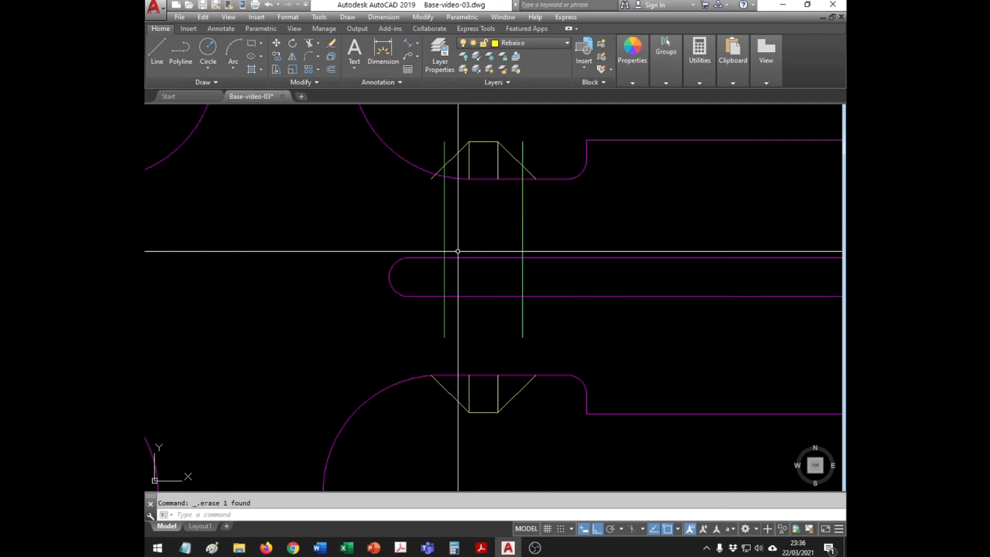
# Set the color of the two offset lines to ByLayer
pyautogui.click(532, 223)
pyautogui.click(420, 227)
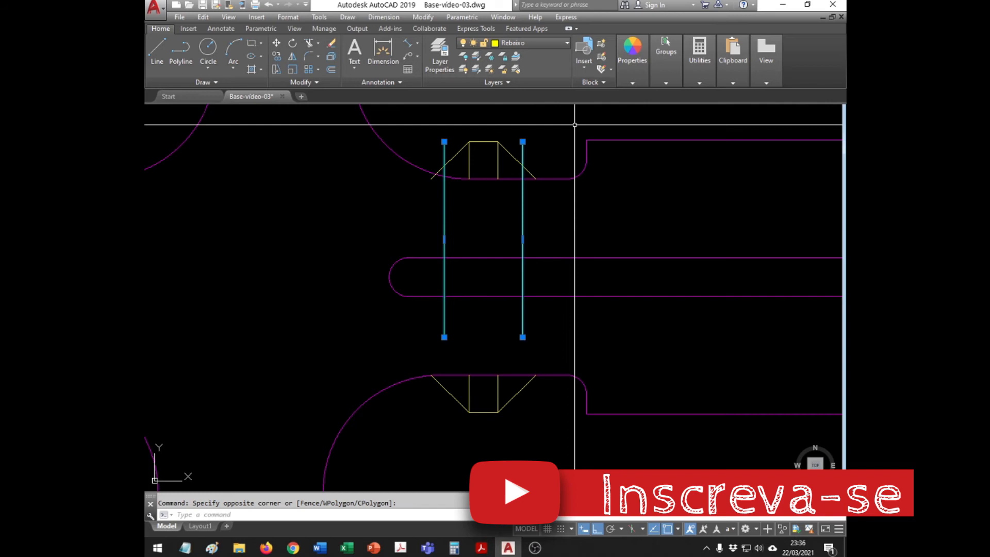
pyautogui.click(626, 79)
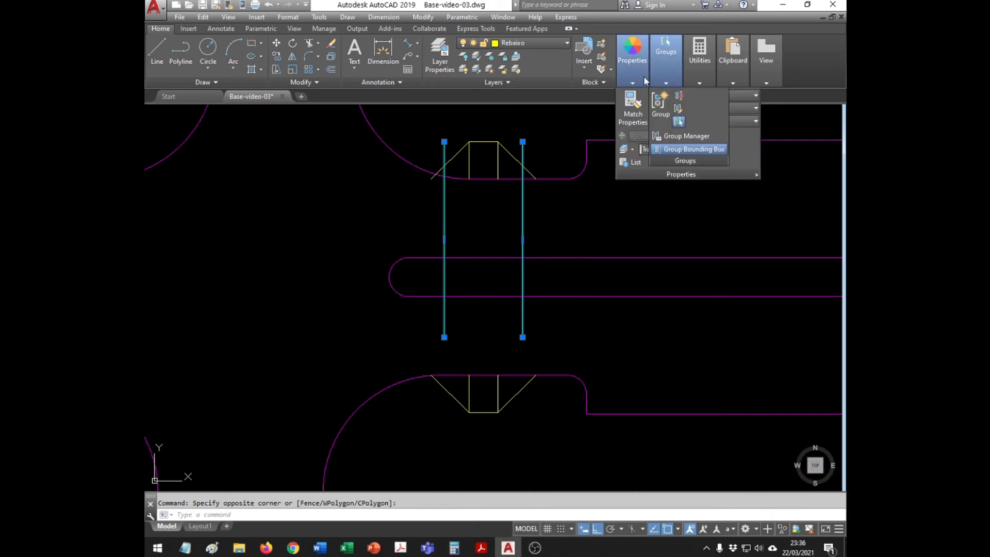
pyautogui.click(689, 96)
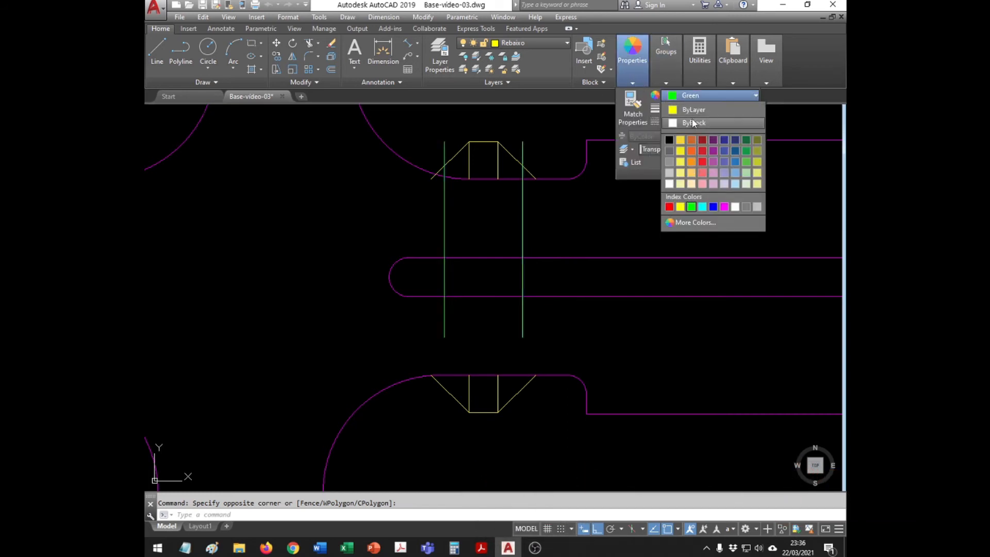
pyautogui.click(674, 109)
pyautogui.press('Escape')
pyautogui.click(523, 217)
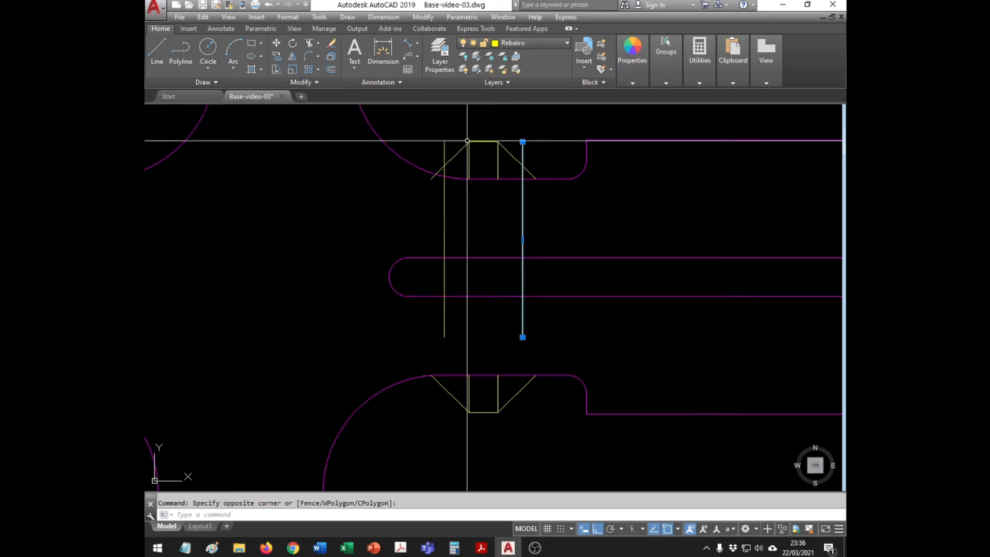
pyautogui.press('Escape')
# Trim the two vertical lines against the median outline, keeping only the parts inside the median
pyautogui.write('r')
pyautogui.press('Return')
pyautogui.click(488, 246)
pyautogui.click(469, 309)
pyautogui.press('Return')
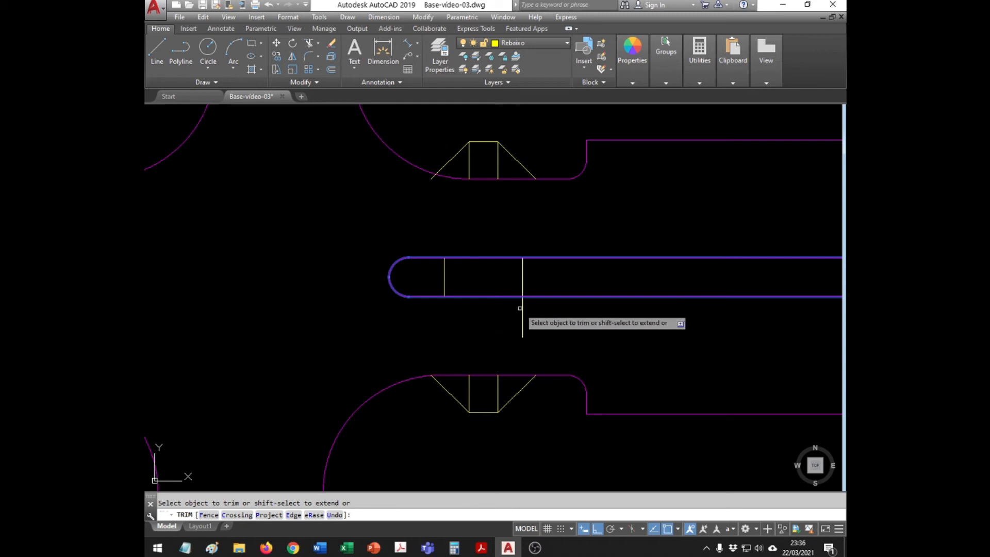
pyautogui.press('Escape')
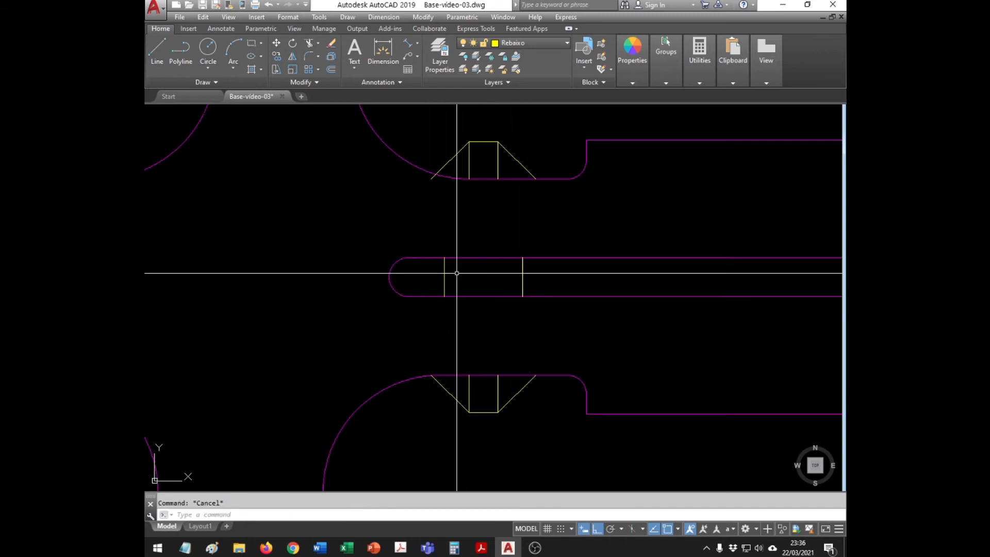
# Explode the upper ramp block
pyautogui.click(450, 160)
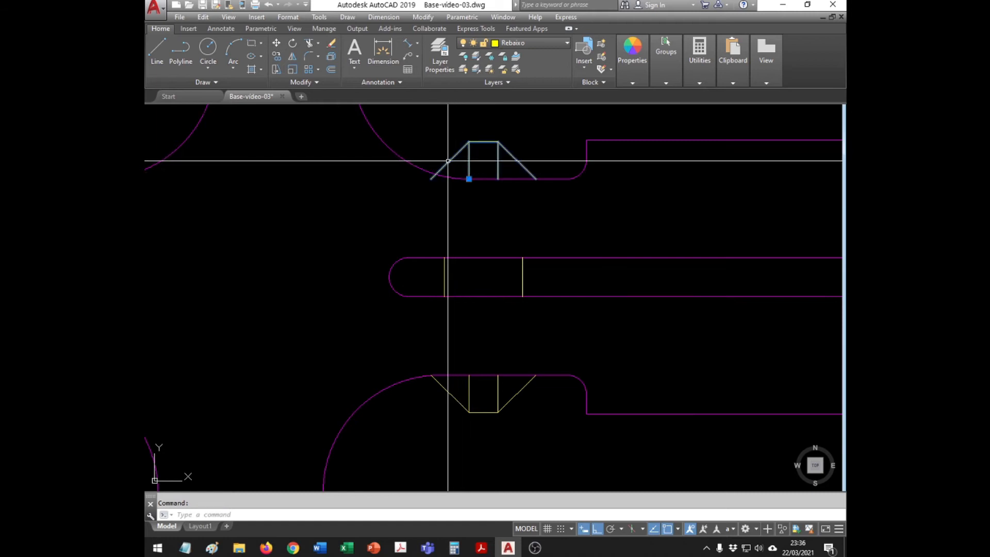
pyautogui.write('x')
pyautogui.press('Return')
pyautogui.press('Escape')
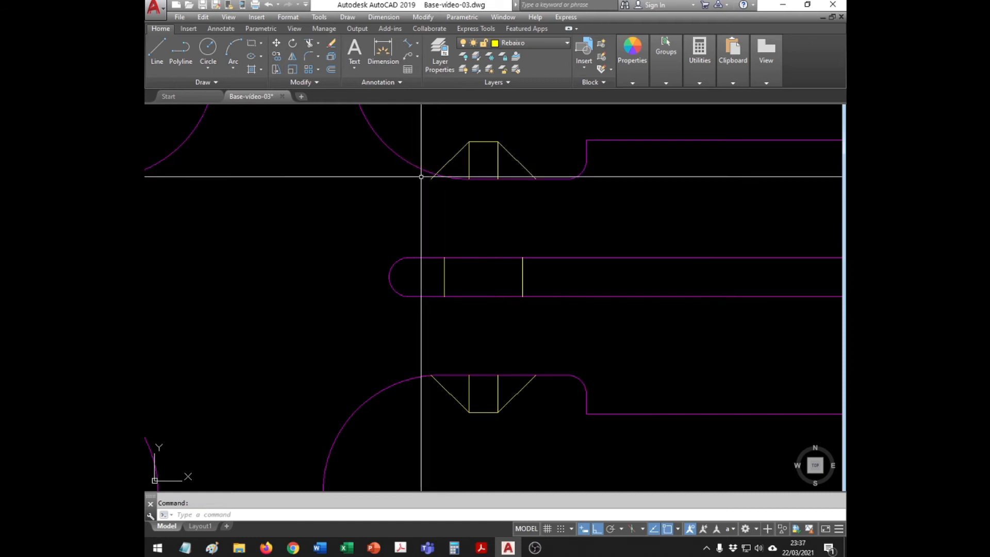
# Trim the end of the upper ramp's sloped line that projects beyond the curved kerb
pyautogui.press('Return')
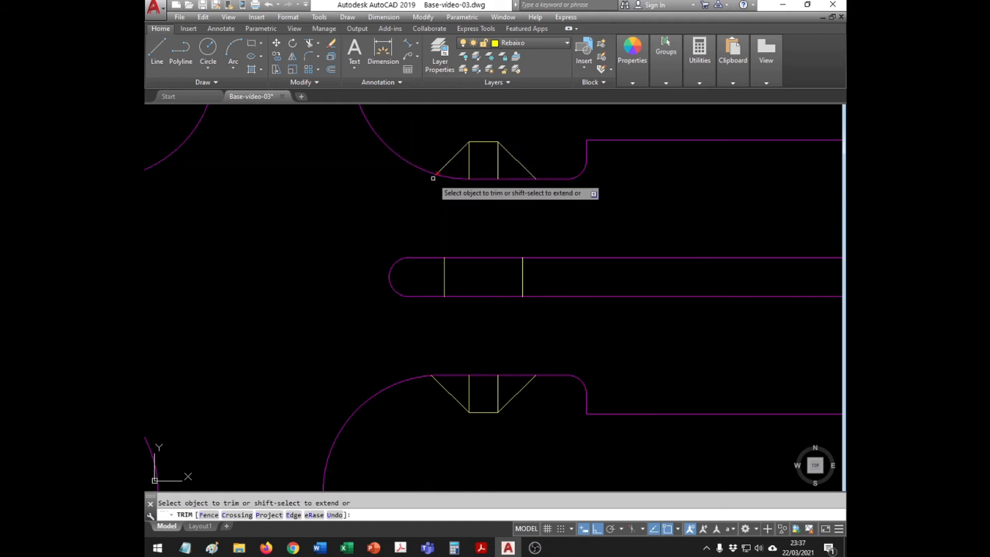
pyautogui.press('Escape')
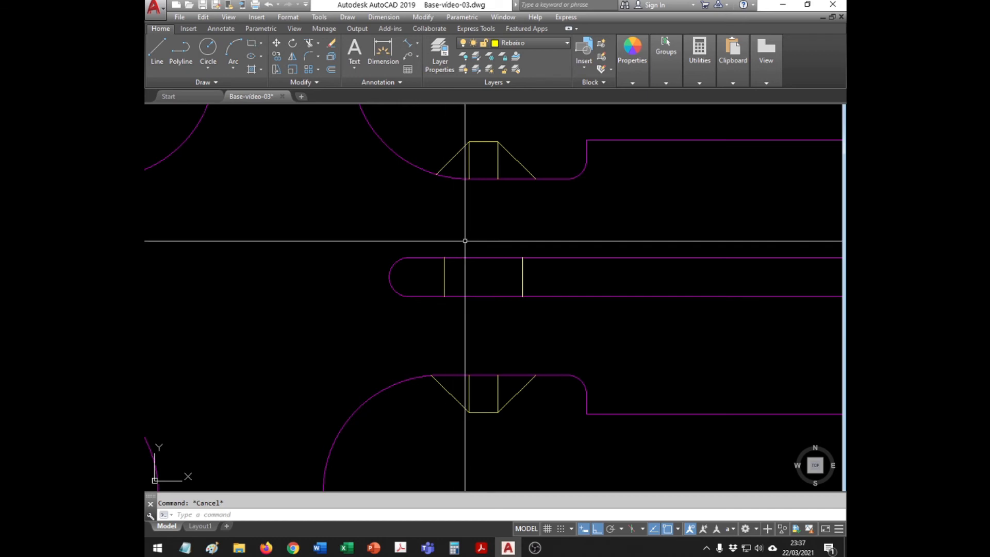
pyautogui.press('Return')
pyautogui.write('fx')
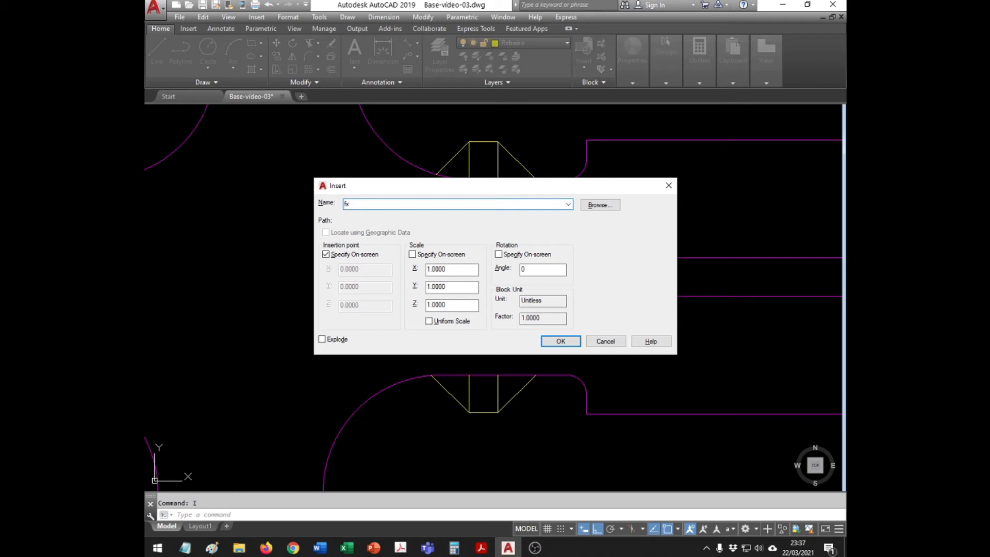
pyautogui.write('pe')
pyautogui.press('Return')
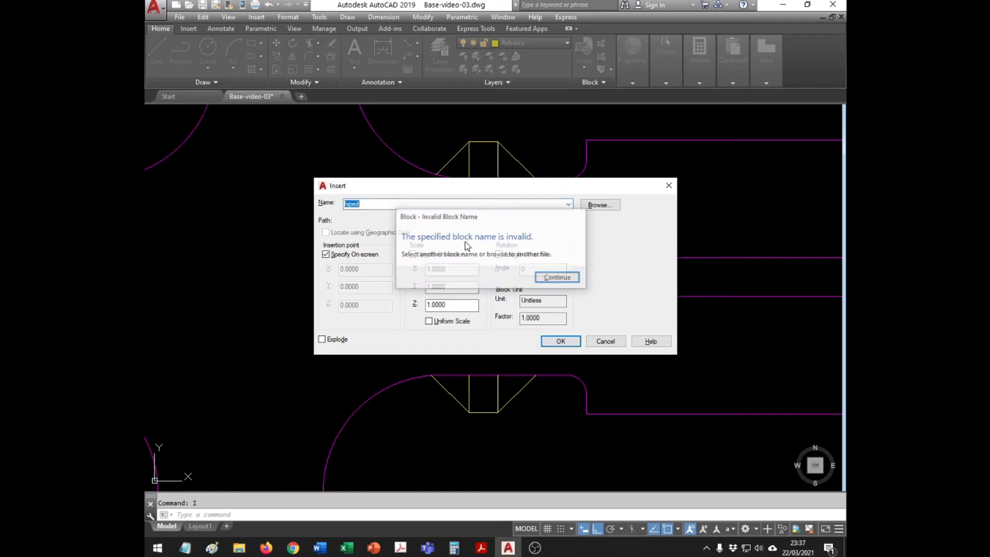
pyautogui.click(554, 277)
pyautogui.click(599, 204)
pyautogui.click(414, 225)
pyautogui.press('f')
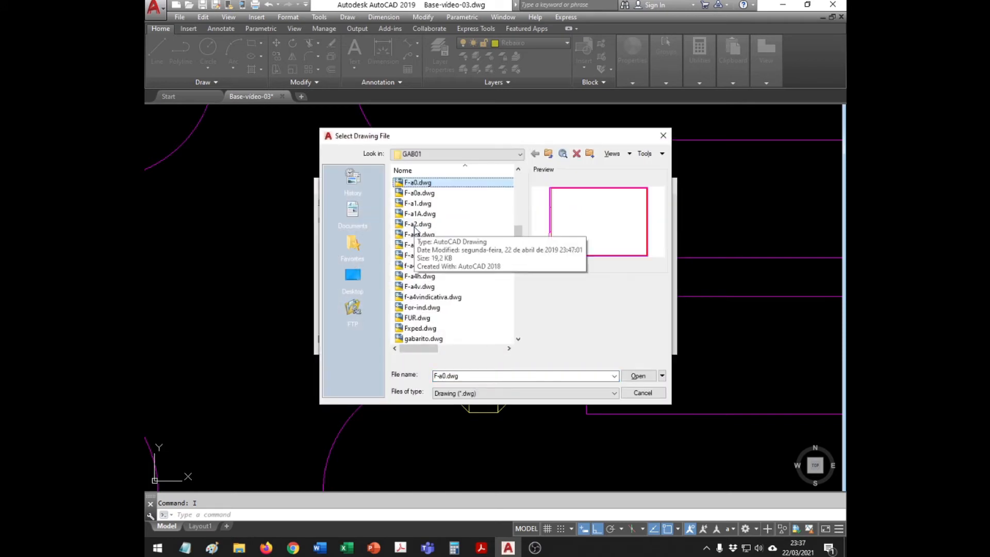
pyautogui.press('x')
pyautogui.click(638, 376)
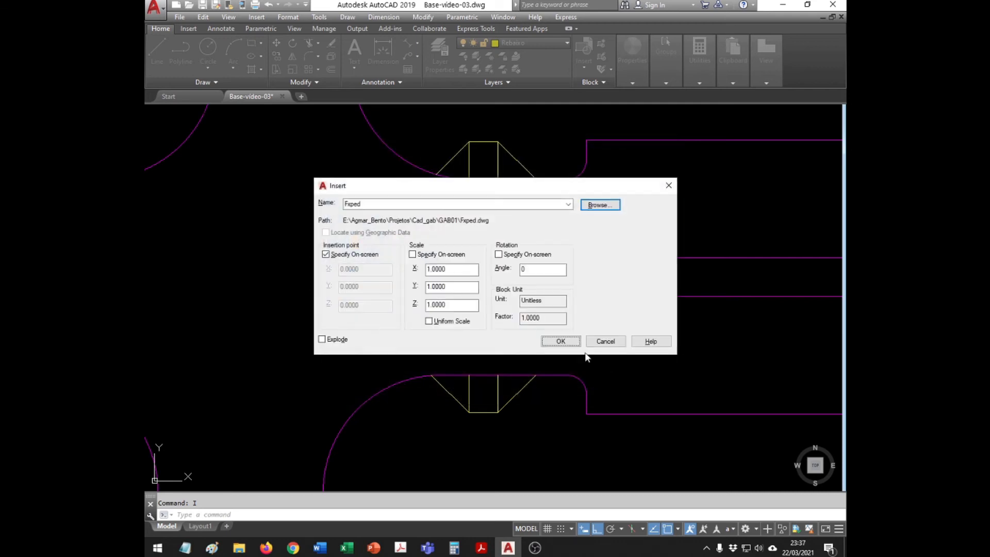
pyautogui.click(556, 346)
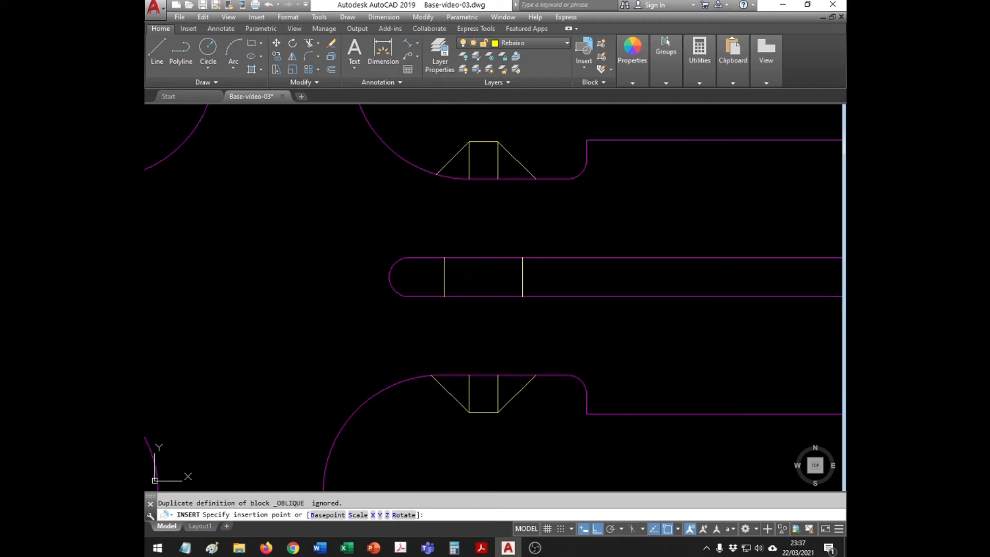
pyautogui.press('Escape')
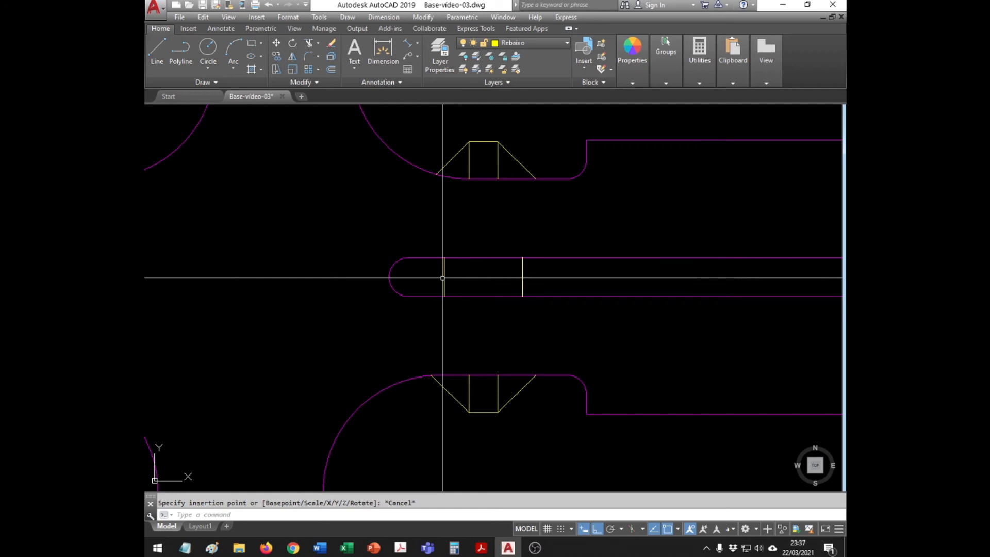
# Erase the small leftover object at the rounded end of the median by the next cross street
pyautogui.write('p')
pyautogui.press('Return')
pyautogui.moveTo(683, 290); pyautogui.dragTo(268, 292)
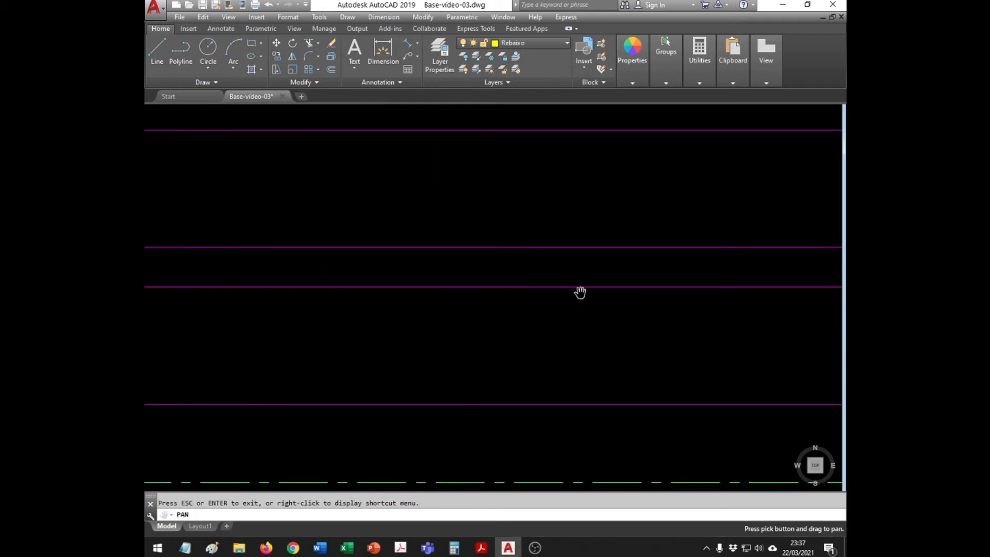
pyautogui.moveTo(674, 292); pyautogui.dragTo(442, 289)
pyautogui.scroll(-4, 594, 289)
pyautogui.moveTo(594, 289); pyautogui.dragTo(354, 287)
pyautogui.moveTo(665, 287); pyautogui.dragTo(453, 289)
pyautogui.press('Escape')
pyautogui.click(417, 282)
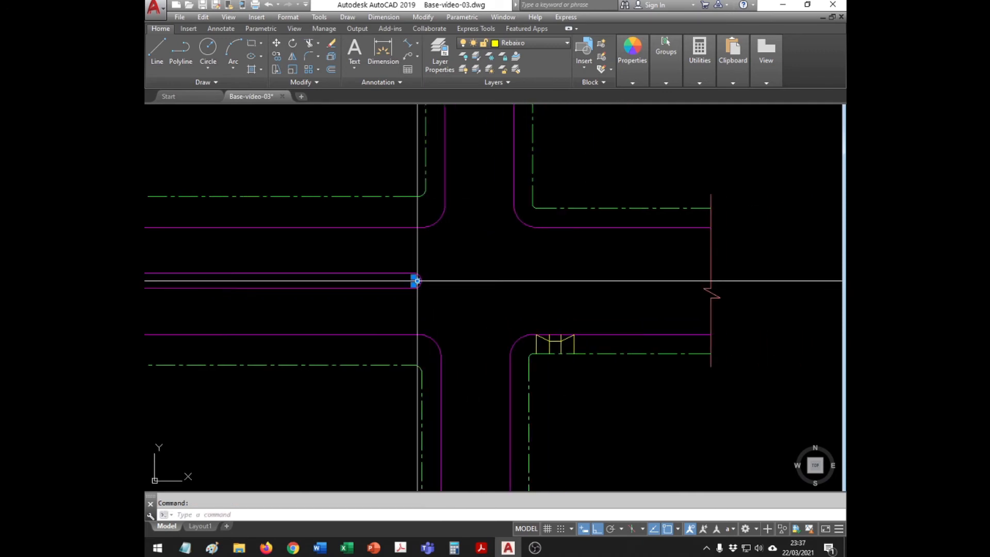
pyautogui.press('Delete')
# Draw a polyline from the end of the upper corner's kerb curve perpendicular to the green building line
pyautogui.scroll(4, 577, 237)
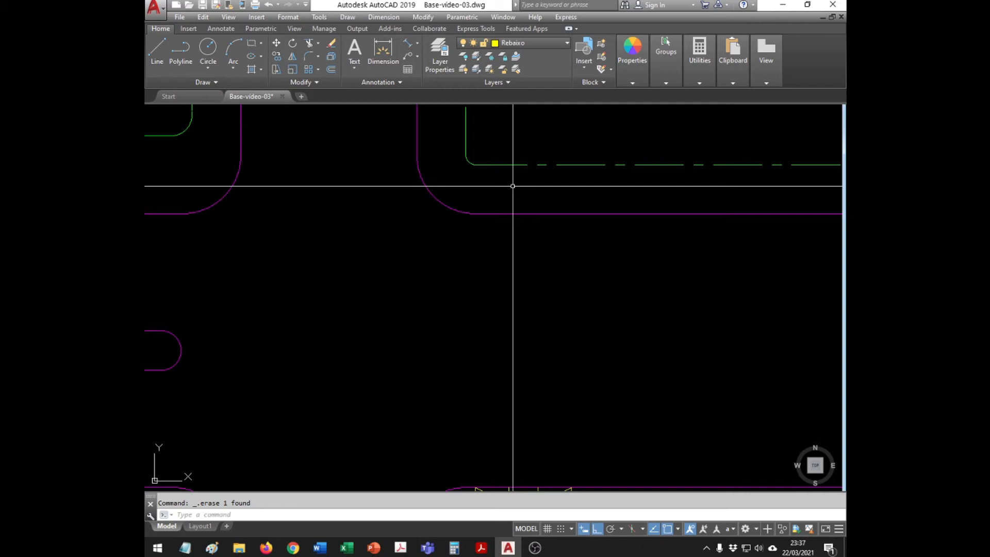
pyautogui.write('pl')
pyautogui.press('Return')
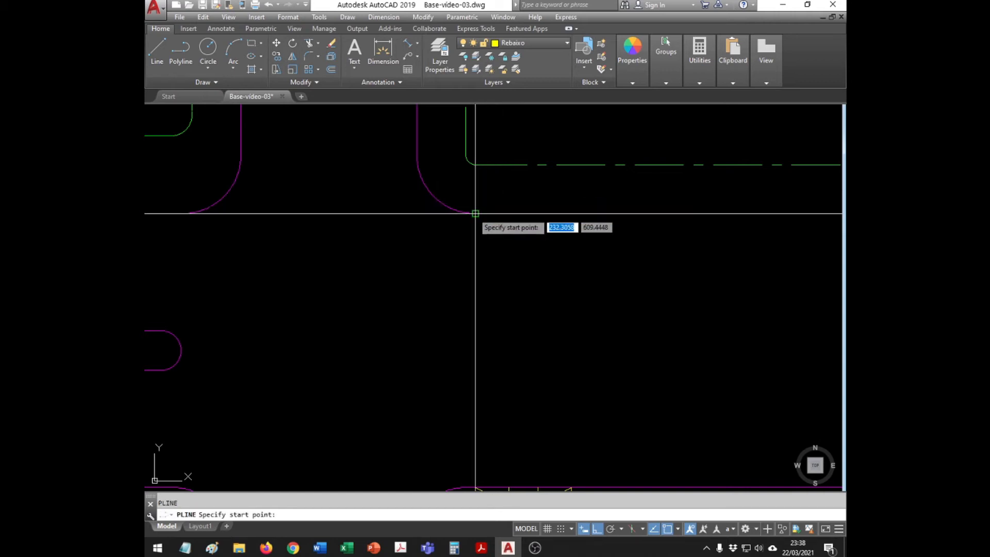
pyautogui.click(475, 213)
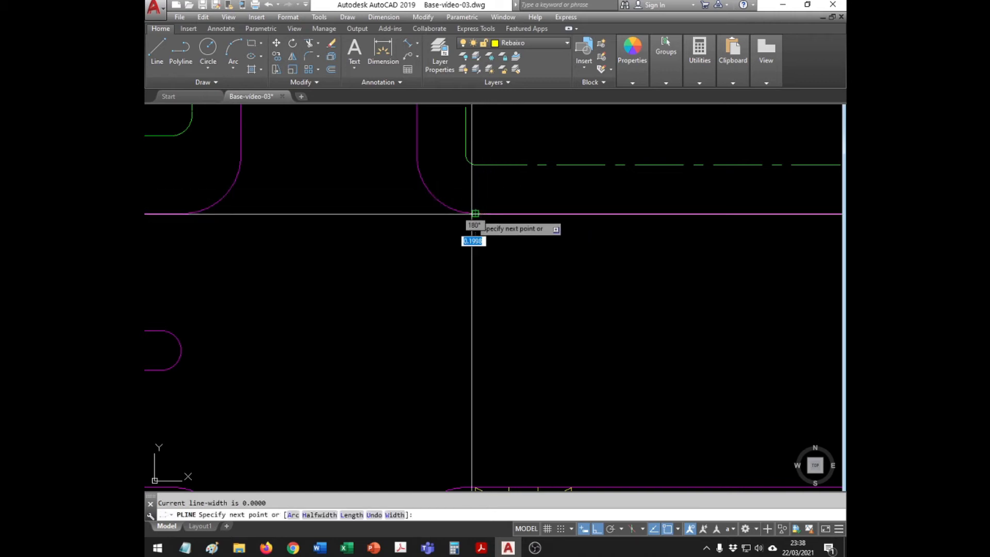
pyautogui.keyDown('shift'); pyautogui.rightClick(473, 189); pyautogui.keyUp('shift')
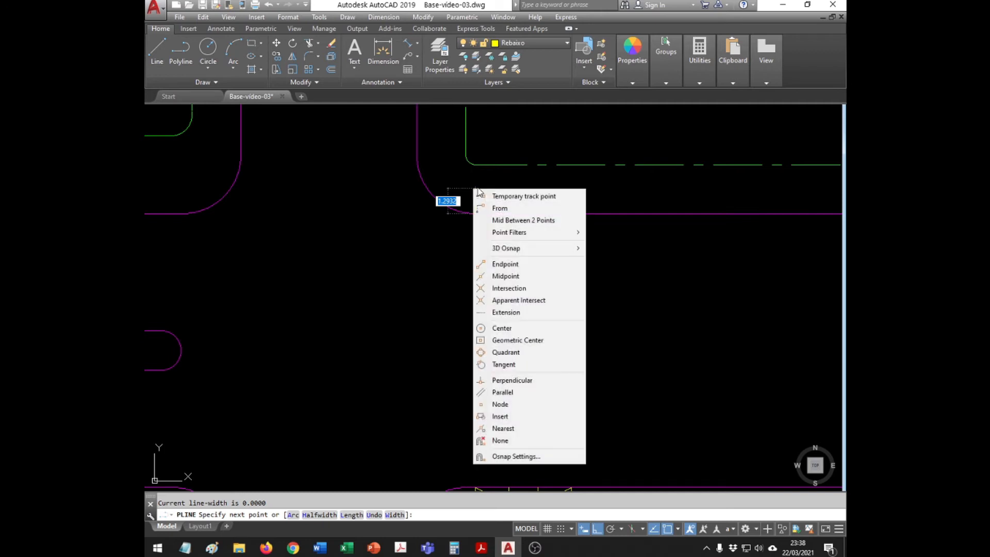
pyautogui.press('p')
pyautogui.click(493, 166)
pyautogui.press('Escape')
pyautogui.press('Escape')
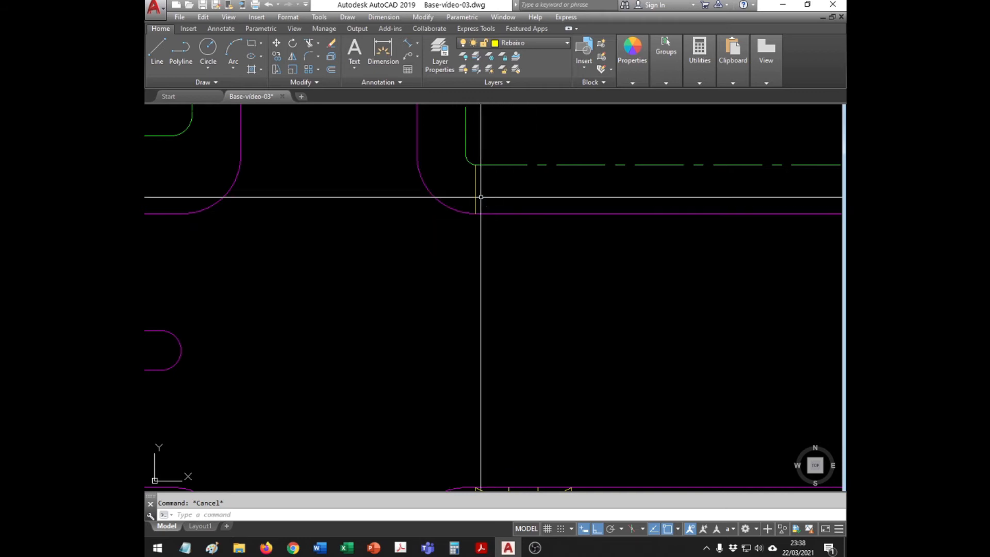
# Offset the new perpendicular line 1.70 along the sidewalk, away from the corner
pyautogui.write('o')
pyautogui.press('Return')
pyautogui.write('1.70')
pyautogui.press('Return')
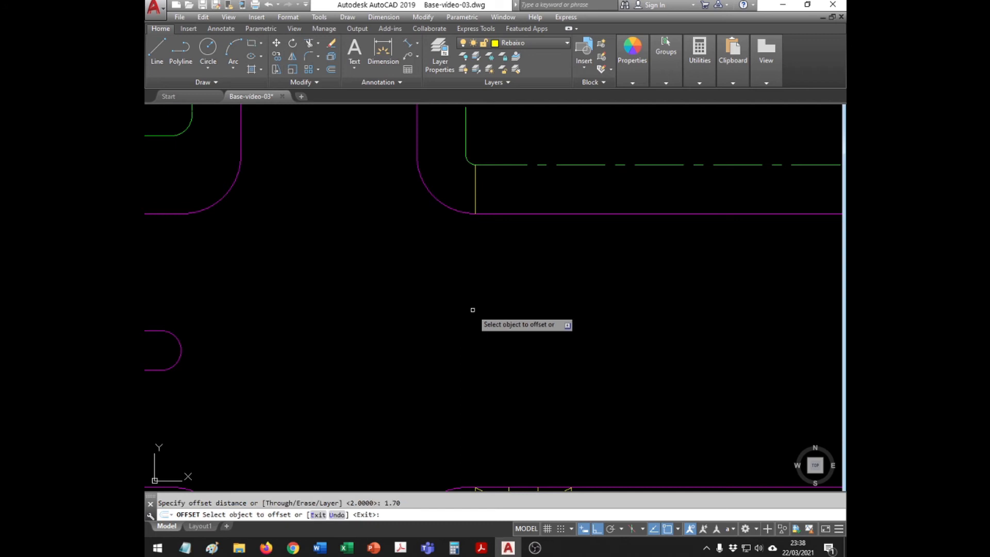
pyautogui.click(476, 209)
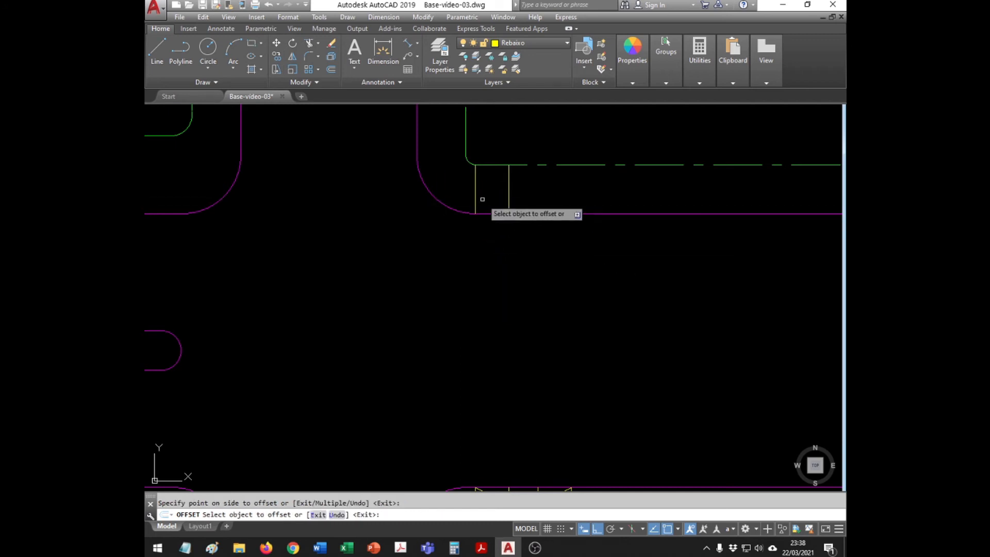
pyautogui.click(507, 198)
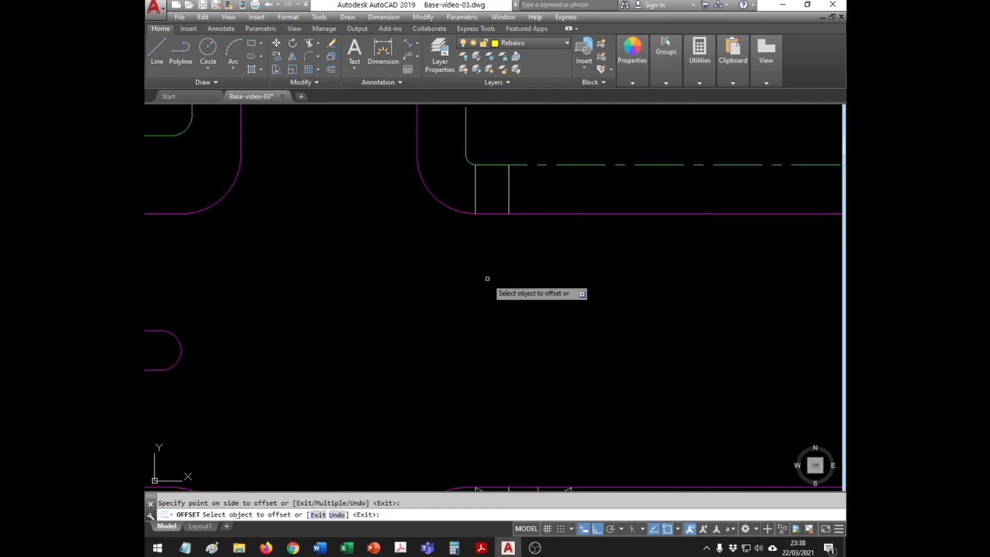
pyautogui.press('Escape')
# Offset two more perpendicular lines along the sidewalk, each 1.50 beyond the previous one
pyautogui.write('o')
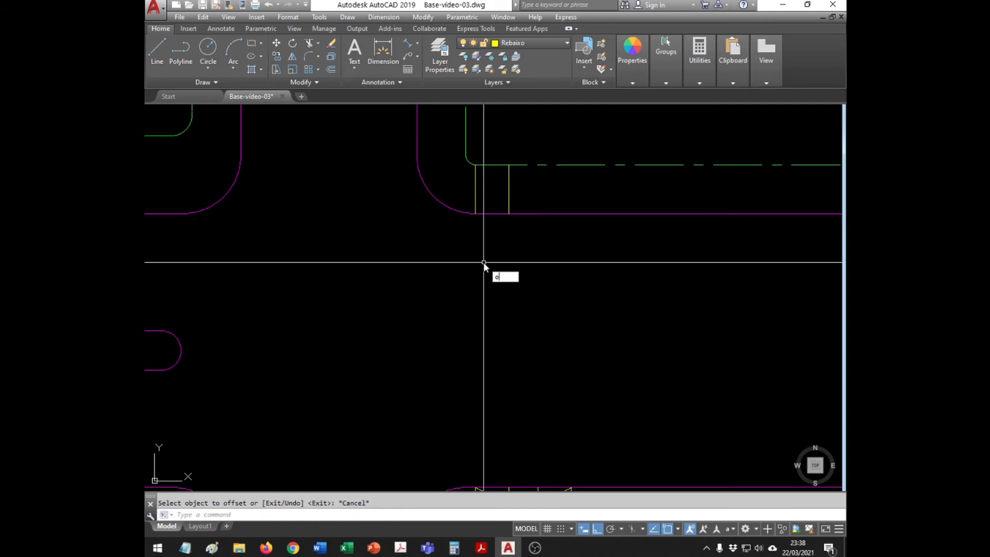
pyautogui.press('Return')
pyautogui.press('Escape')
pyautogui.write('o')
pyautogui.press('Return')
pyautogui.write('1.50')
pyautogui.press('Return')
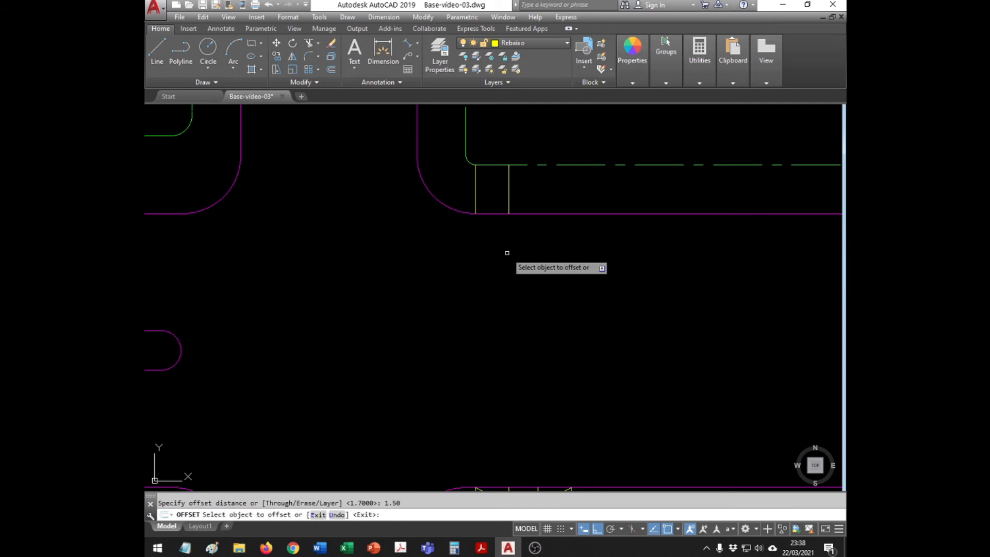
pyautogui.click(509, 204)
pyautogui.click(582, 250)
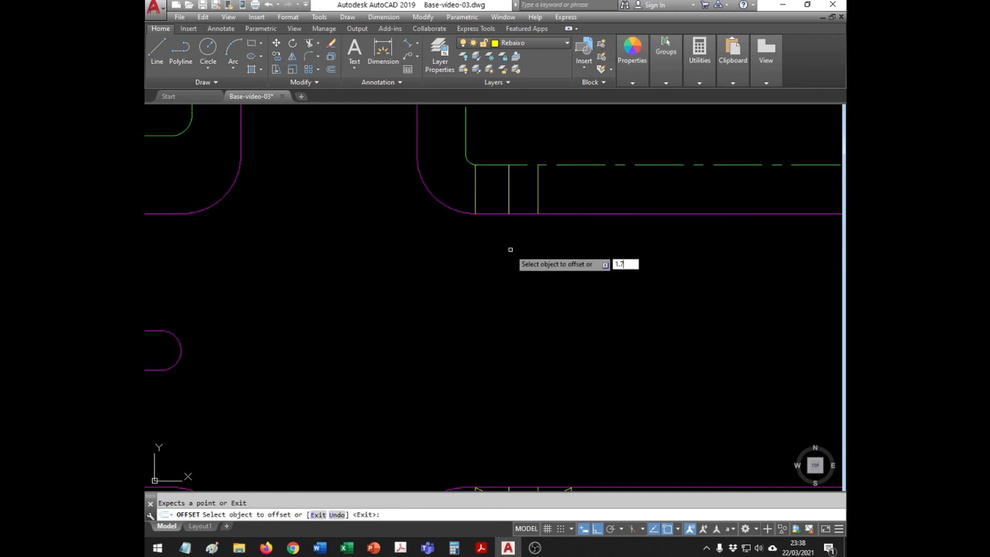
pyautogui.click(538, 196)
pyautogui.click(552, 211)
pyautogui.press('Escape')
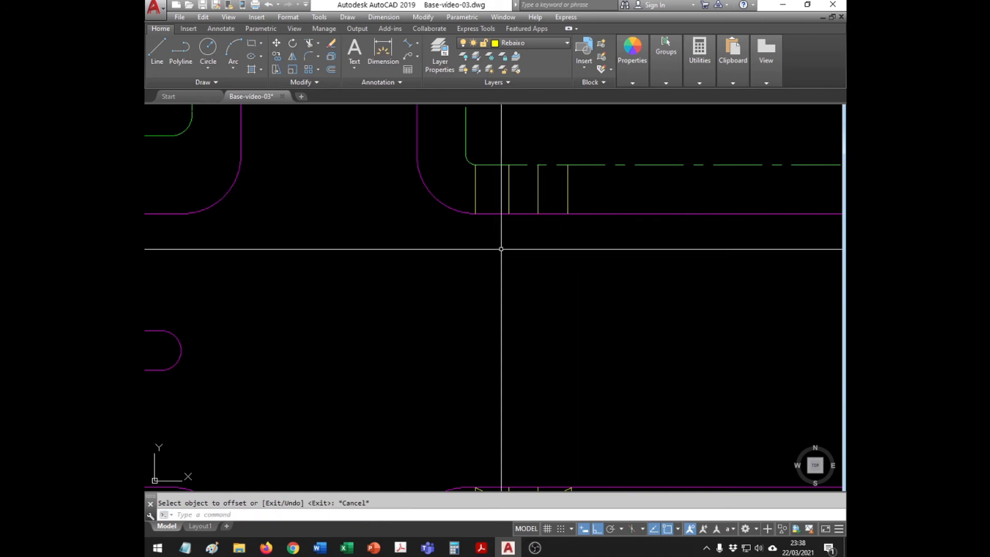
# Try offsetting the kerb line 1.50 toward the building line, and erase the offset copy
pyautogui.write('z')
pyautogui.press('Return')
pyautogui.click(634, 145)
pyautogui.click(496, 227)
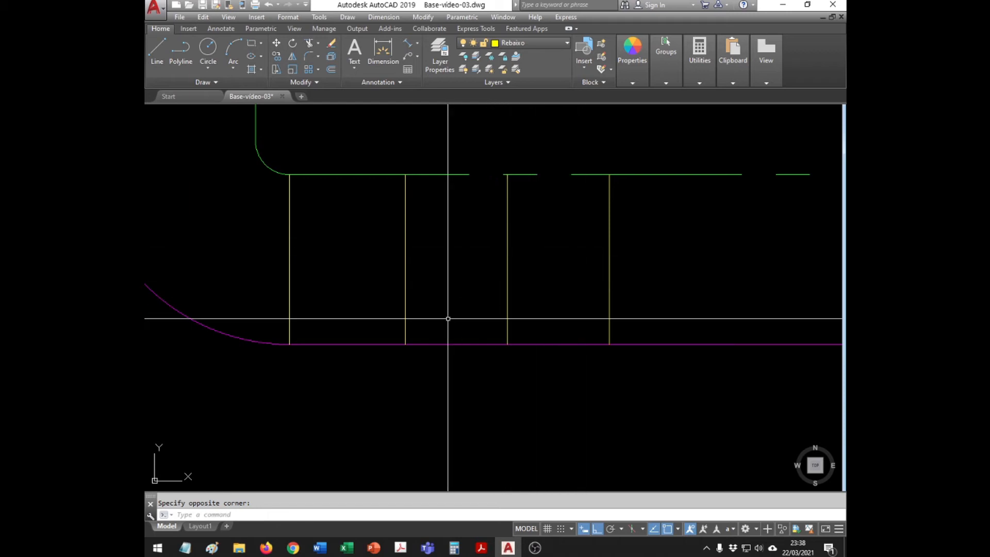
pyautogui.write('o')
pyautogui.press('Return')
pyautogui.press('Return')
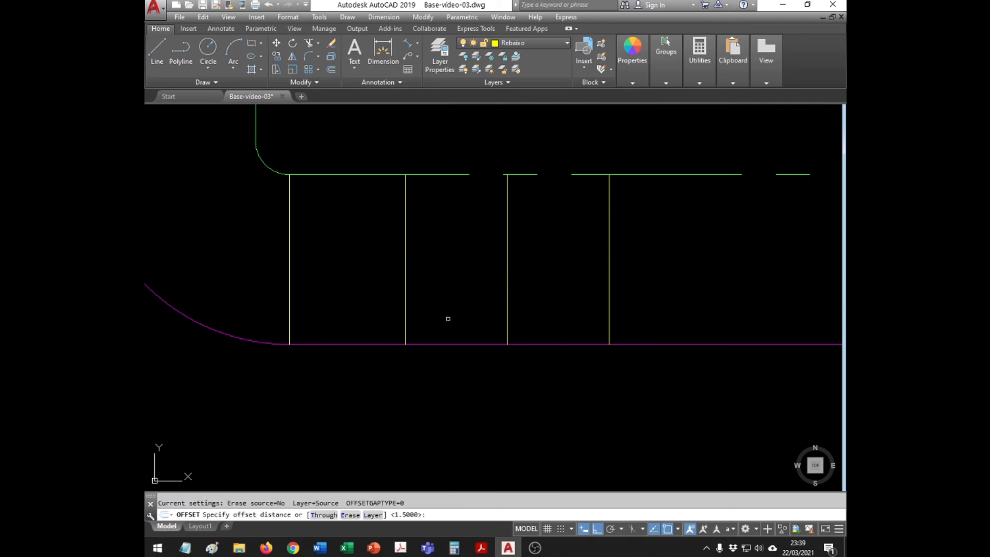
pyautogui.click(471, 344)
pyautogui.click(475, 293)
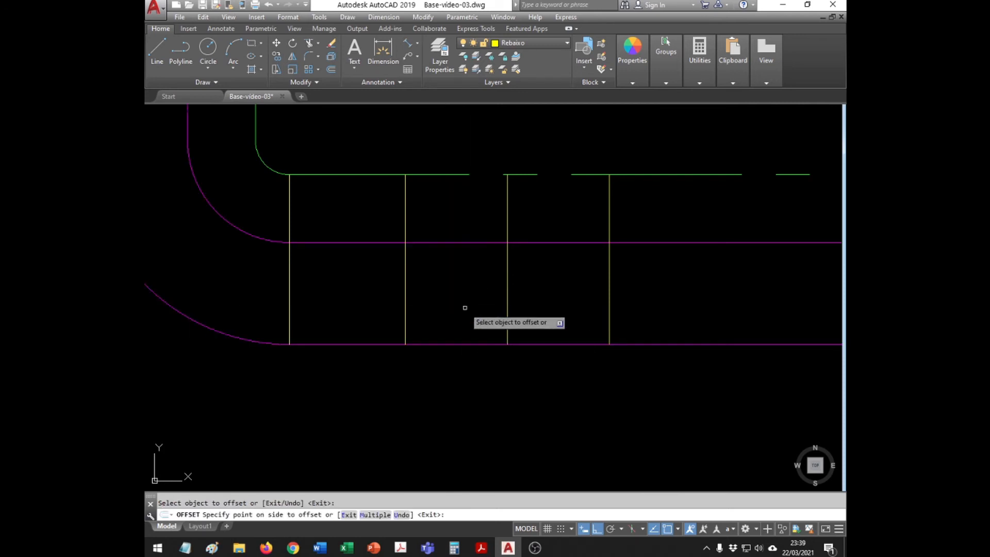
pyautogui.press('Escape')
pyautogui.click(460, 242)
pyautogui.press('Delete')
# Offset the kerb line 0.9 toward the building line
pyautogui.write('o')
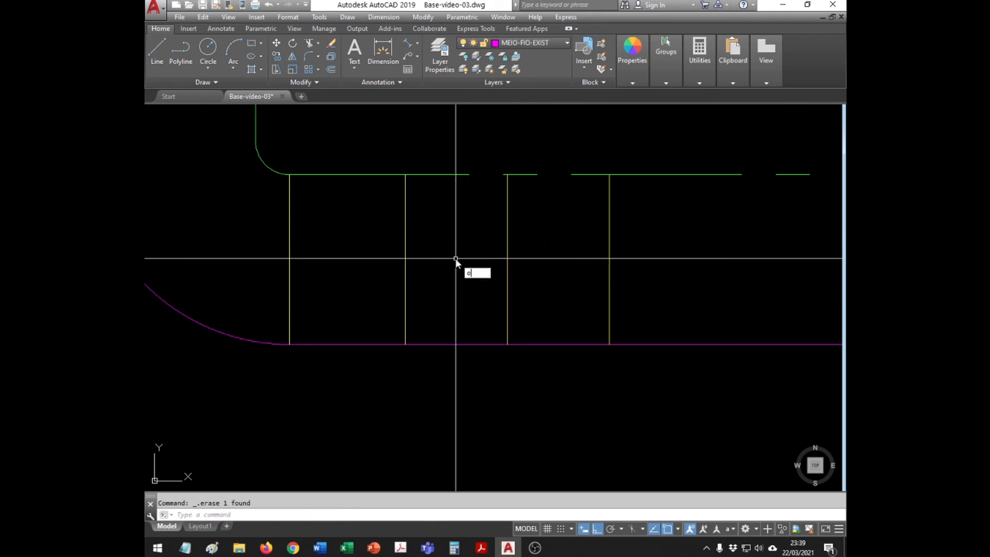
pyautogui.press('Return')
pyautogui.write('.9')
pyautogui.press('Return')
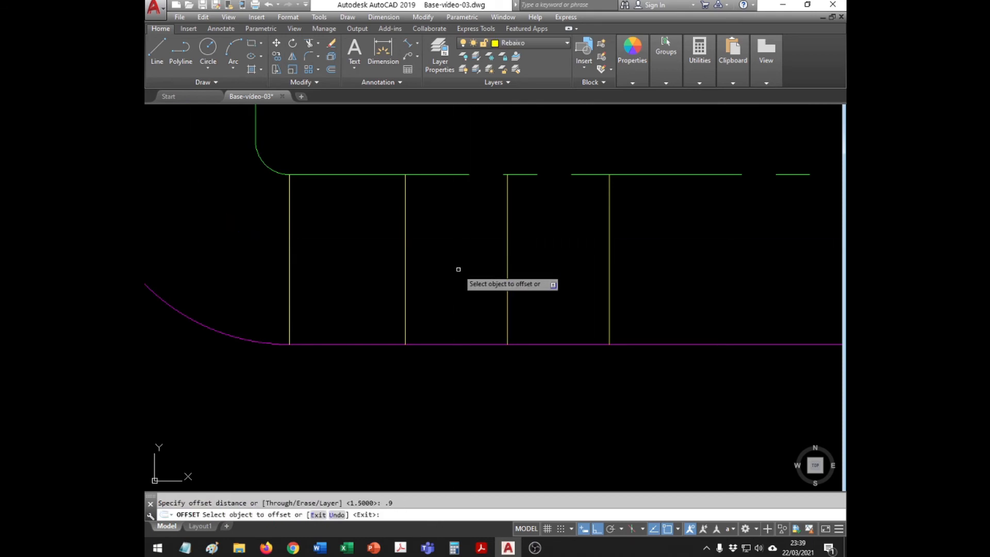
pyautogui.click(466, 344)
pyautogui.click(435, 276)
pyautogui.press('Escape')
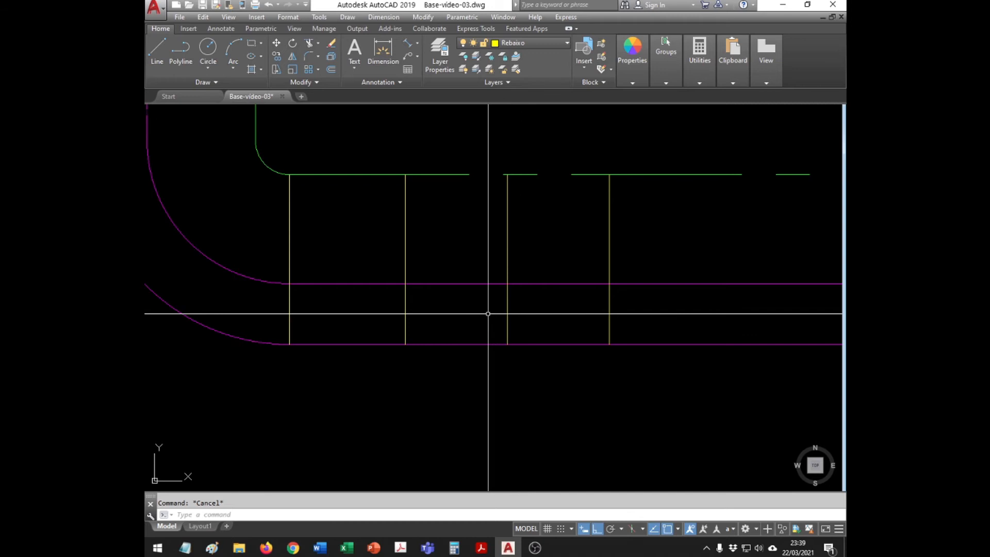
# Trim the offset kerb line so only the segment between the two middle perpendicular lines remains
pyautogui.write('tr')
pyautogui.press('Return')
pyautogui.click(512, 294)
pyautogui.click(500, 309)
pyautogui.click(406, 312)
pyautogui.press('Return')
pyautogui.click(372, 284)
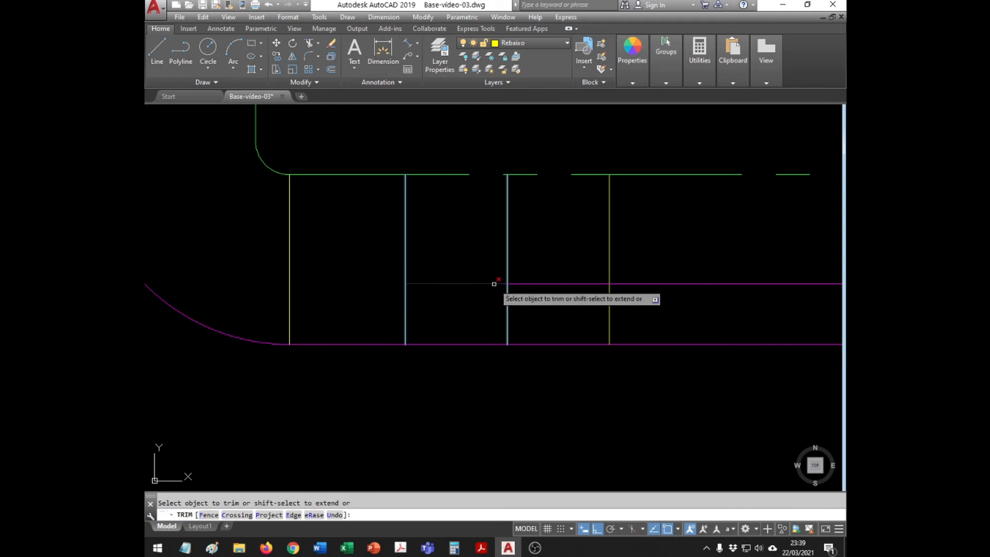
pyautogui.click(526, 283)
pyautogui.press('Escape')
# Move the remaining short offset segment to the Rebaixo layer
pyautogui.click(473, 298)
pyautogui.click(452, 275)
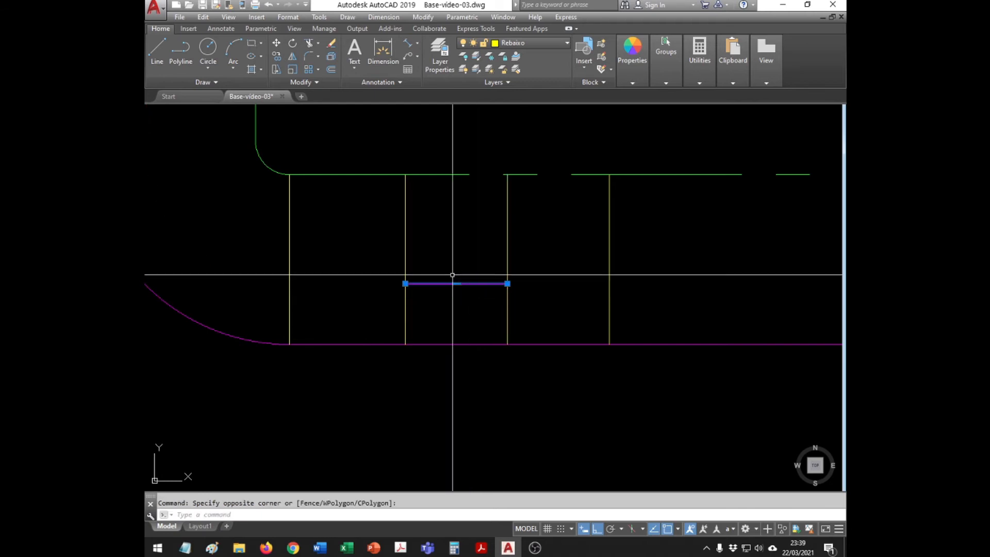
pyautogui.click(513, 43)
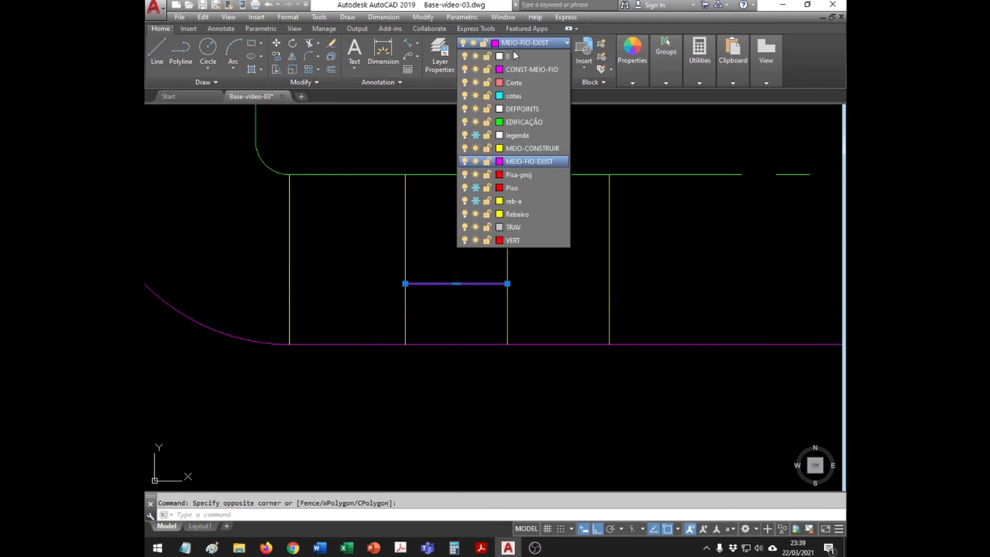
pyautogui.click(517, 214)
pyautogui.press('Escape')
# Draw two sloped polylines from the short segment's ends down to the kerb ends of the outer perpendicular lines
pyautogui.write('pl')
pyautogui.press('Return')
pyautogui.click(405, 283)
pyautogui.click(290, 344)
pyautogui.press('Return')
pyautogui.press('Return')
pyautogui.click(508, 284)
pyautogui.click(609, 344)
pyautogui.press('Return')
pyautogui.press('Escape')
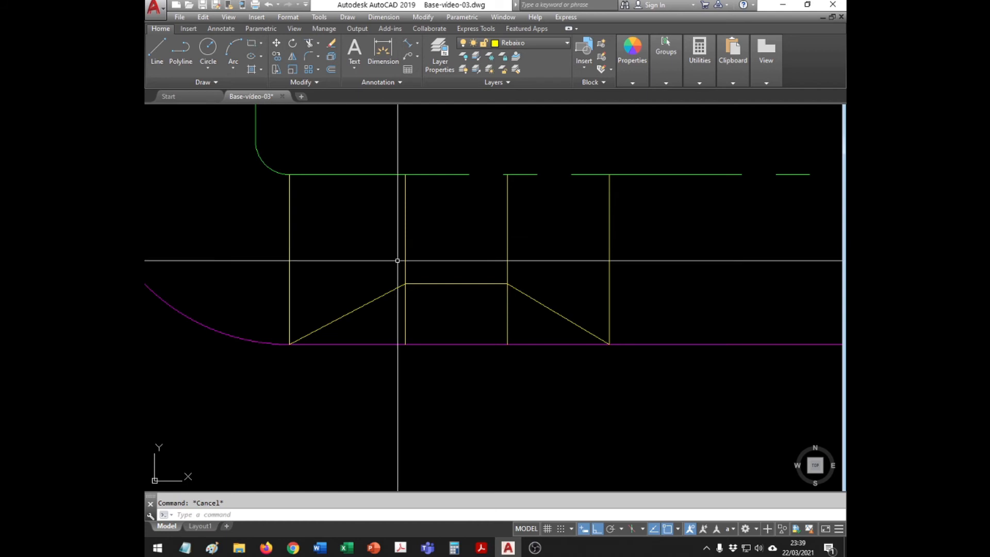
pyautogui.moveTo(408, 284)
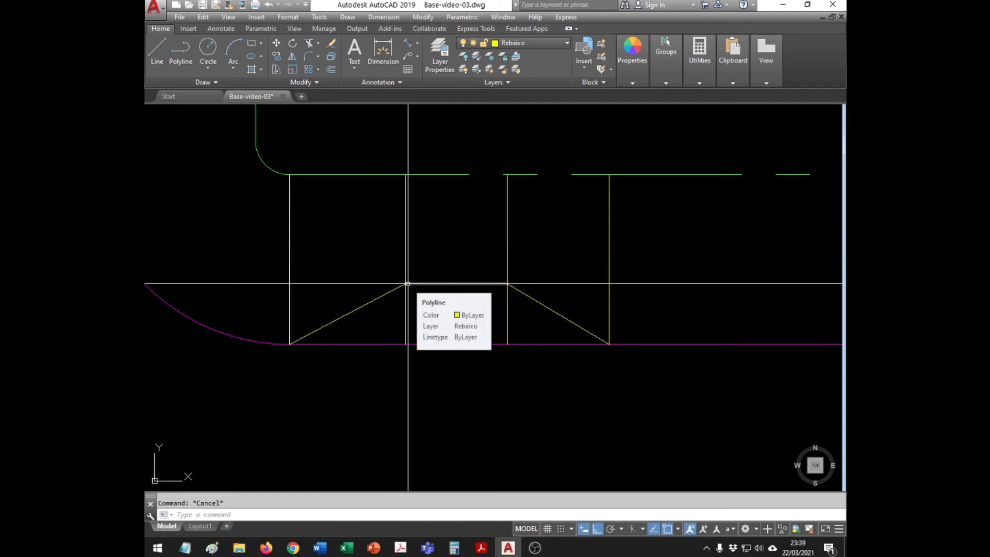
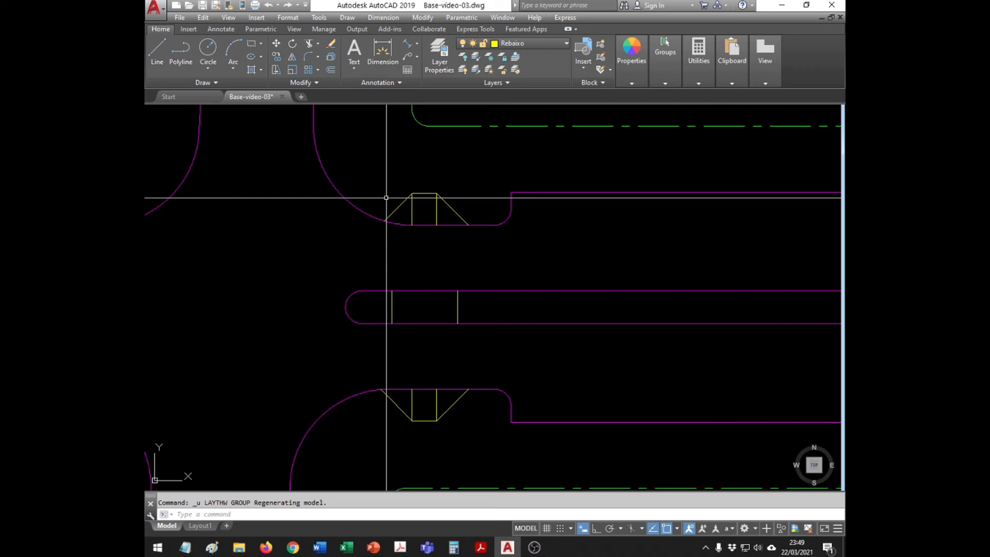
# Offset the kerb line 0.5 toward the building line at the upper ramp
pyautogui.click(501, 180)
pyautogui.click(365, 251)
pyautogui.press('Escape')
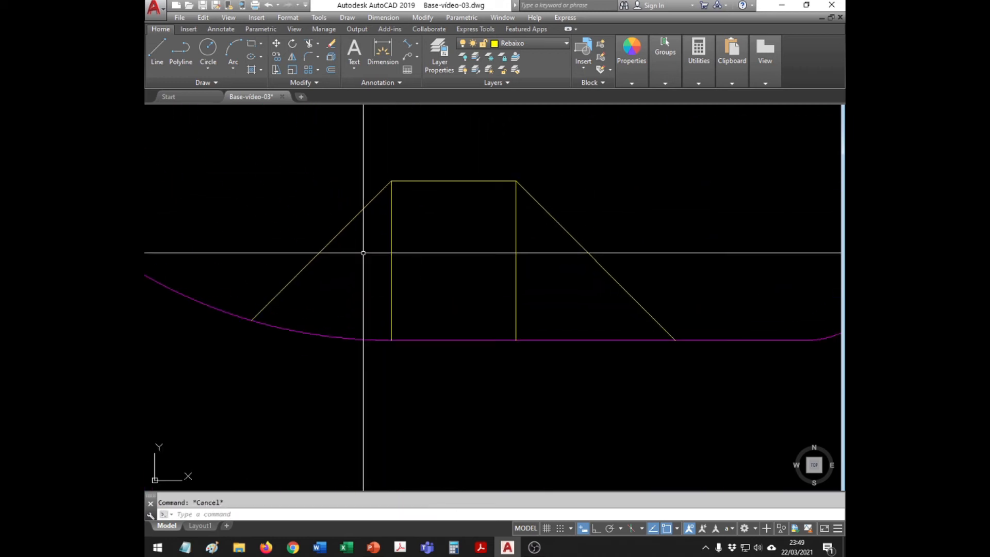
pyautogui.write('o')
pyautogui.press('Return')
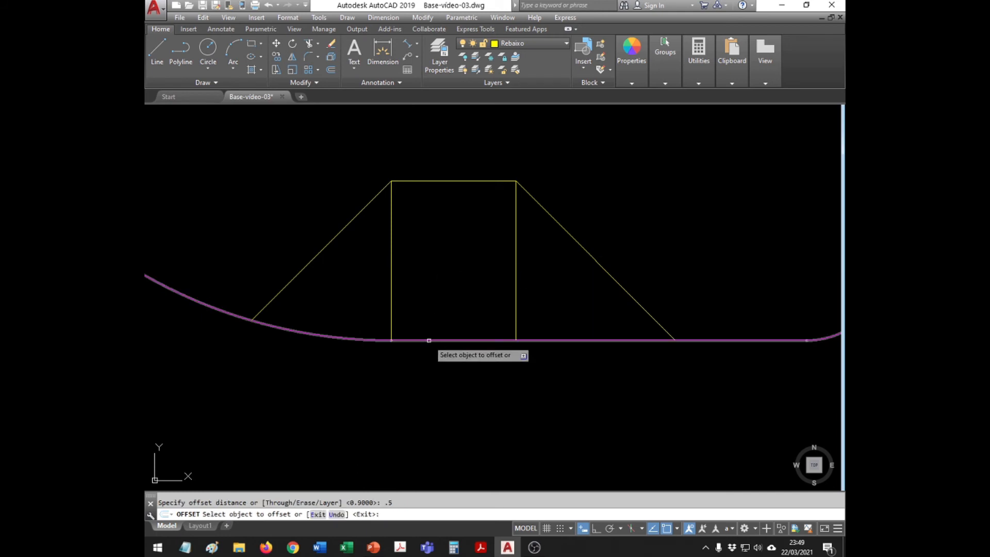
pyautogui.click(430, 340)
pyautogui.click(413, 304)
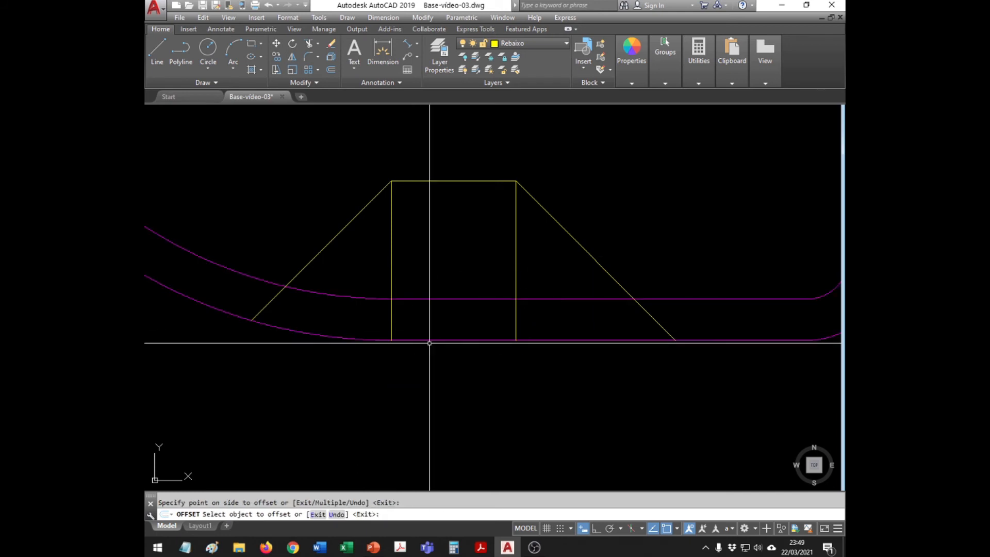
pyautogui.press('Escape')
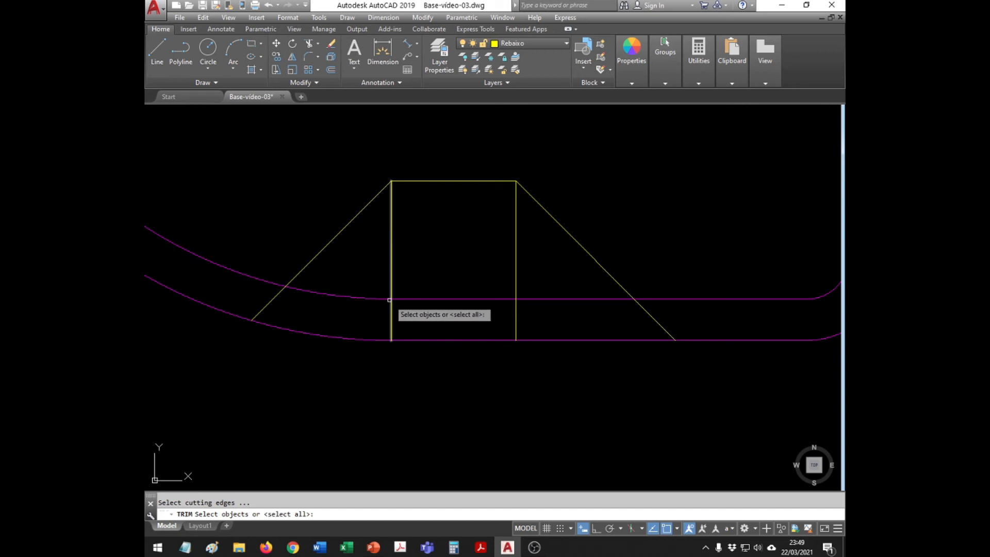
# Trim the offset kerb line to the segment between the ramp's two perpendicular lines and erase the leftover piece beyond the ramp
pyautogui.press('Escape')
pyautogui.write('r')
pyautogui.press('Return')
pyautogui.click(537, 276)
pyautogui.click(387, 304)
pyautogui.press('Return')
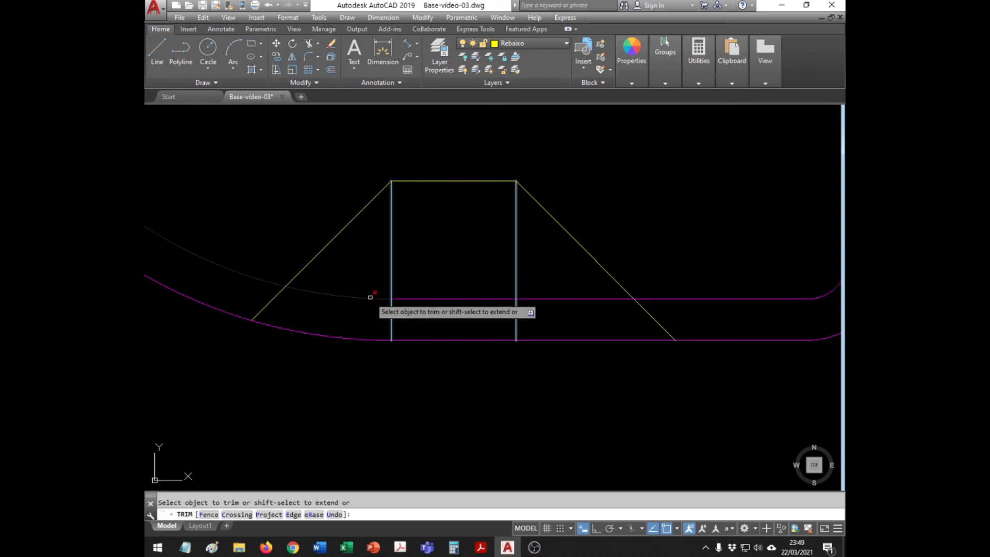
pyautogui.click(371, 297)
pyautogui.press('Escape')
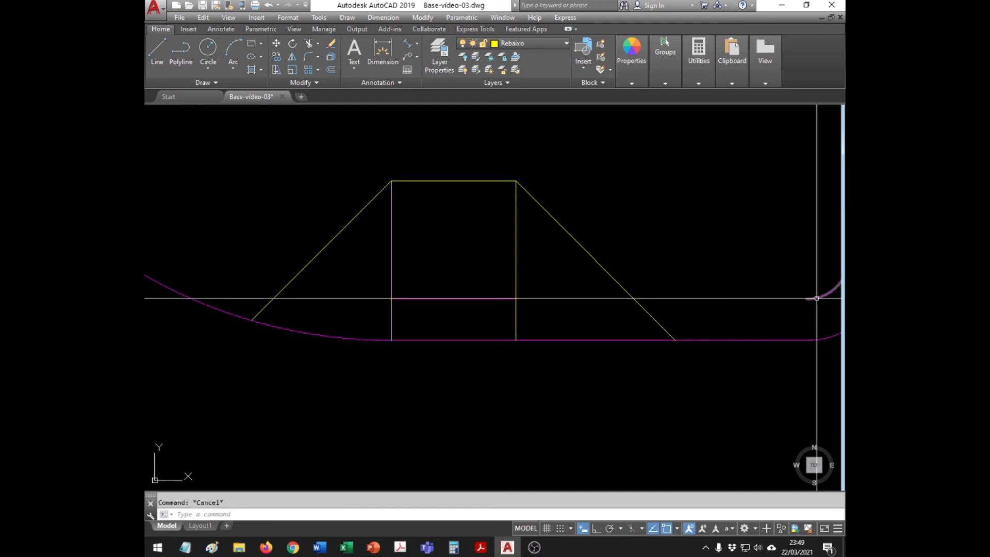
pyautogui.click(807, 299)
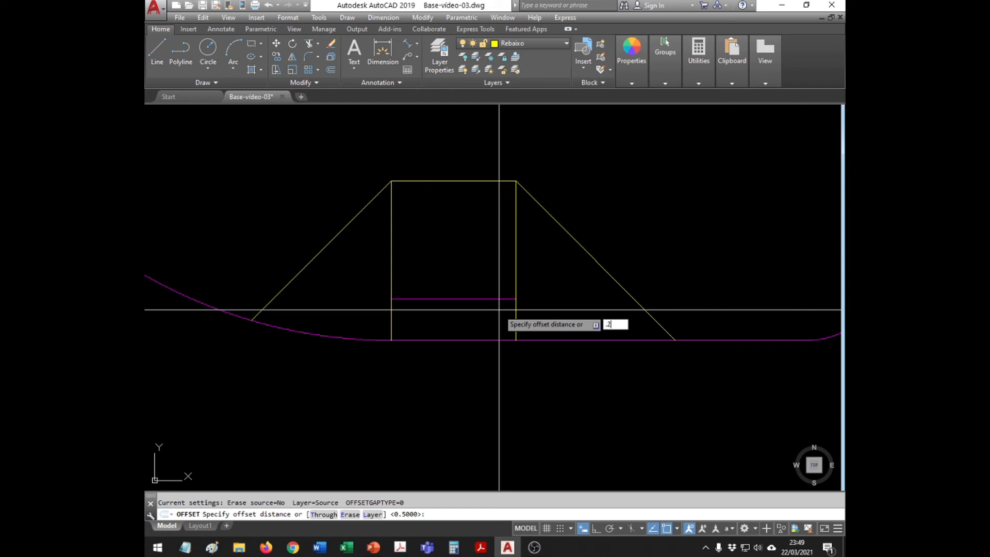
# Try a 0.1 offset of the short segment toward the building line and erase the copy
pyautogui.write('5')
pyautogui.press('Return')
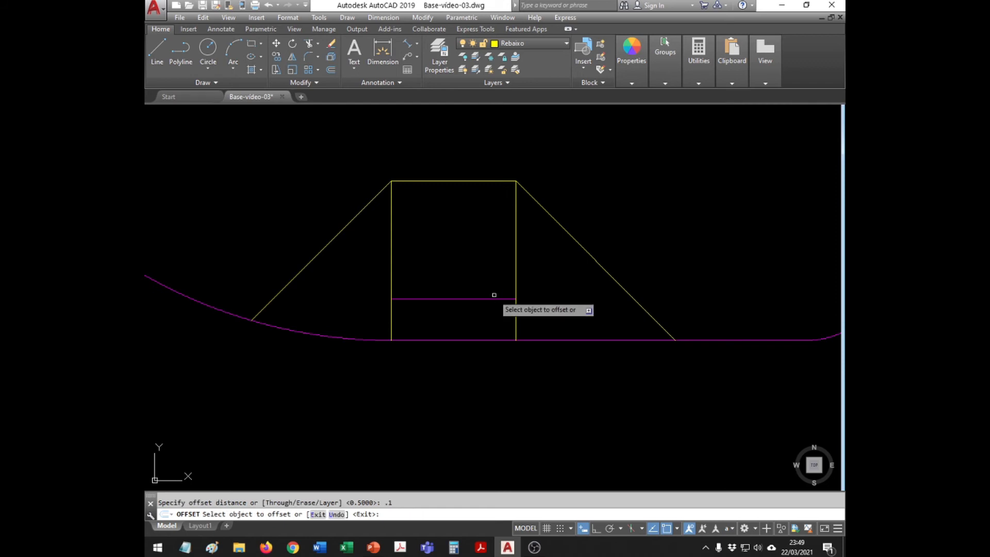
pyautogui.click(491, 298)
pyautogui.click(439, 304)
pyautogui.press('Escape')
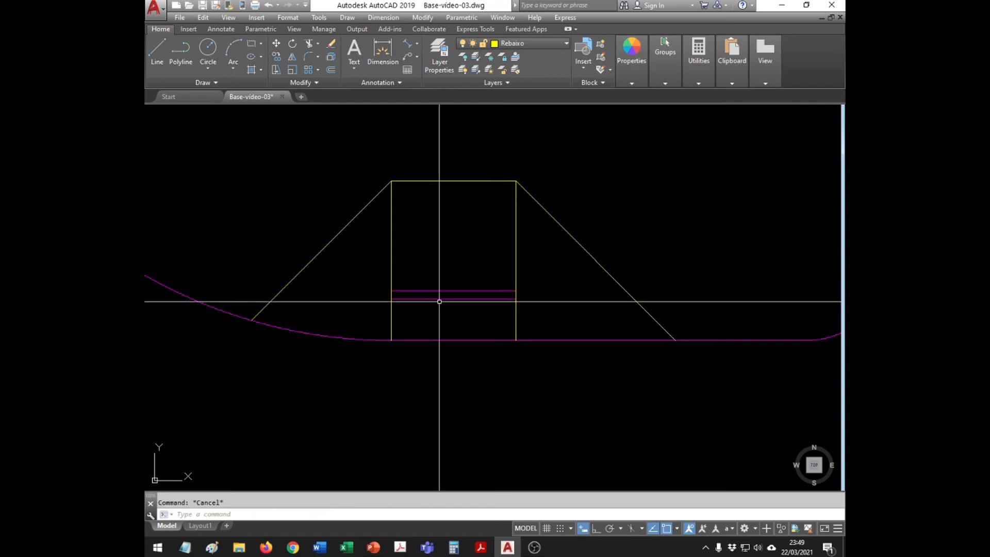
pyautogui.click(446, 292)
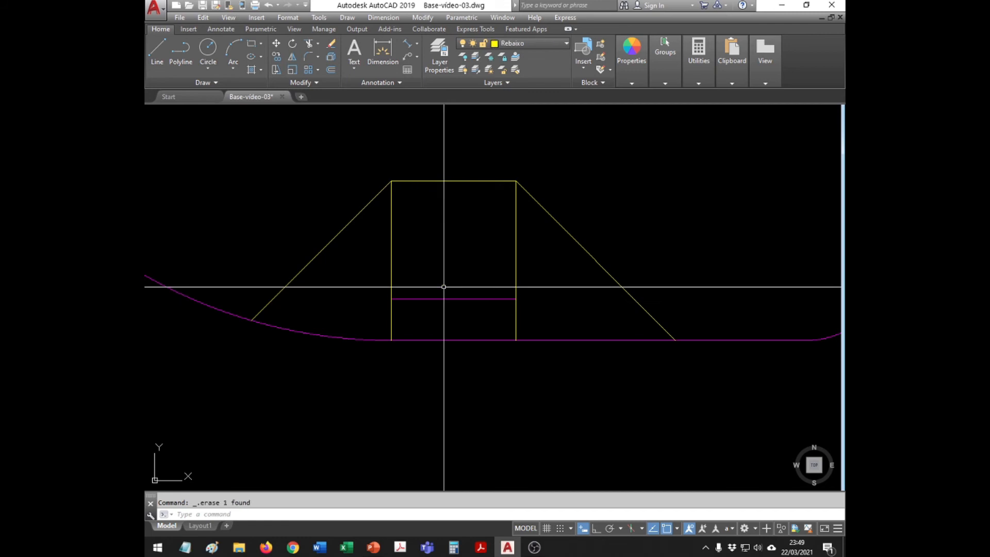
# Offset the short segment inside the upper ramp 0.2 toward the building line
pyautogui.click(461, 298)
pyautogui.click(456, 279)
pyautogui.press('Escape')
# Move the two short parallel lines inside the upper ramp to the Pisa-proj layer
pyautogui.moveTo(467, 269); pyautogui.dragTo(449, 304)
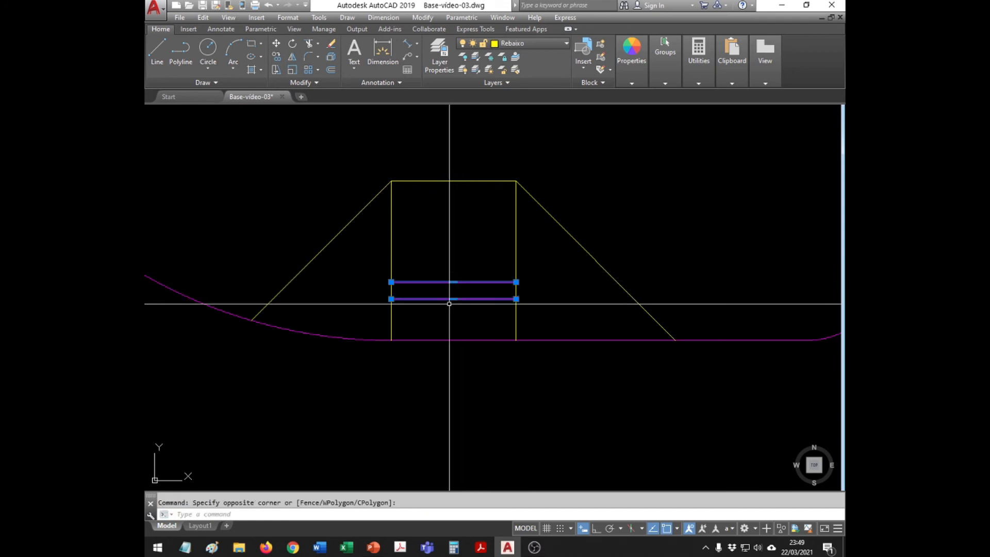
pyautogui.click(526, 43)
pyautogui.click(521, 214)
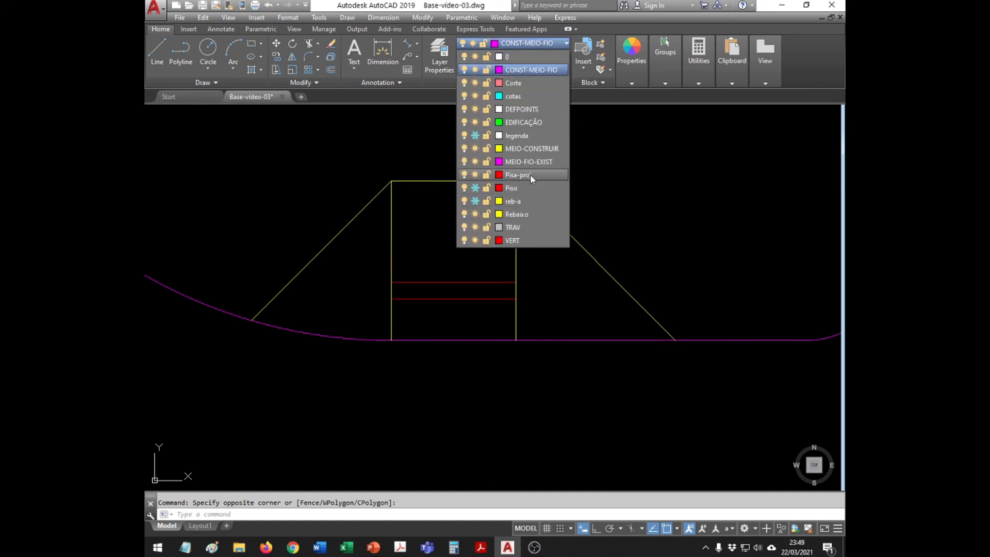
pyautogui.click(530, 174)
pyautogui.press('Escape')
# Trace the upper ramp's sloped sides and top edge with a single polyline from kerb to kerb
pyautogui.scroll(-2, 442, 277)
pyautogui.scroll(-2, 442, 277)
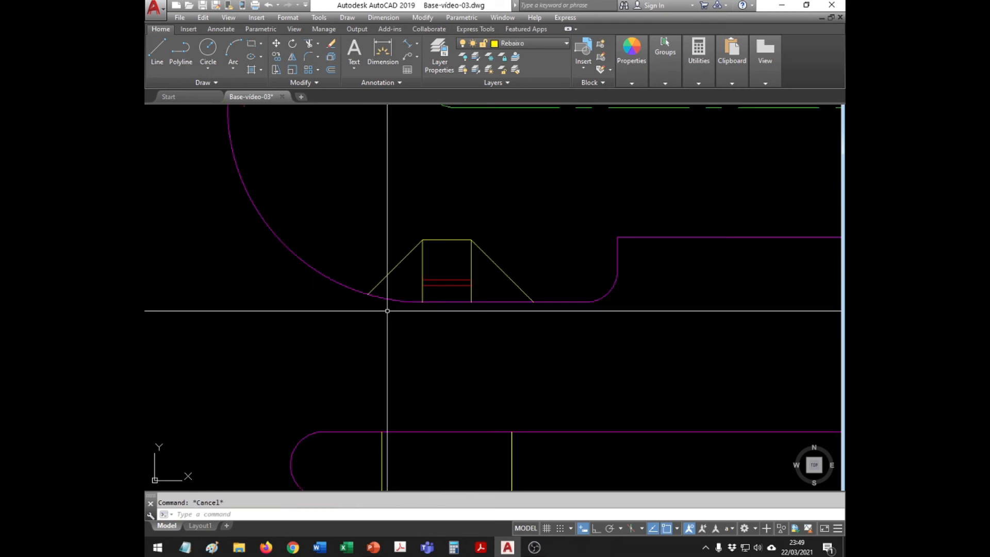
pyautogui.write('l')
pyautogui.press('Return')
pyautogui.click(369, 295)
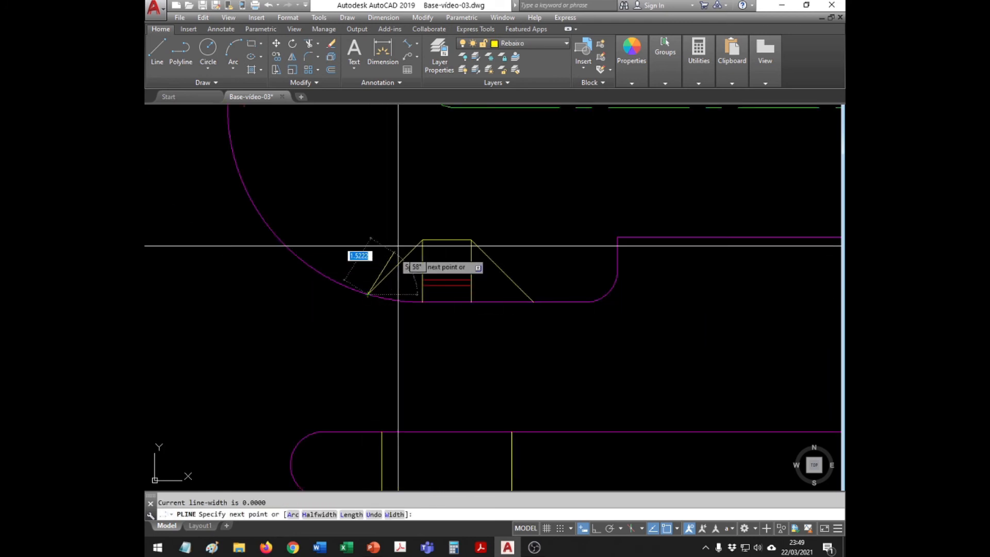
pyautogui.press('Escape')
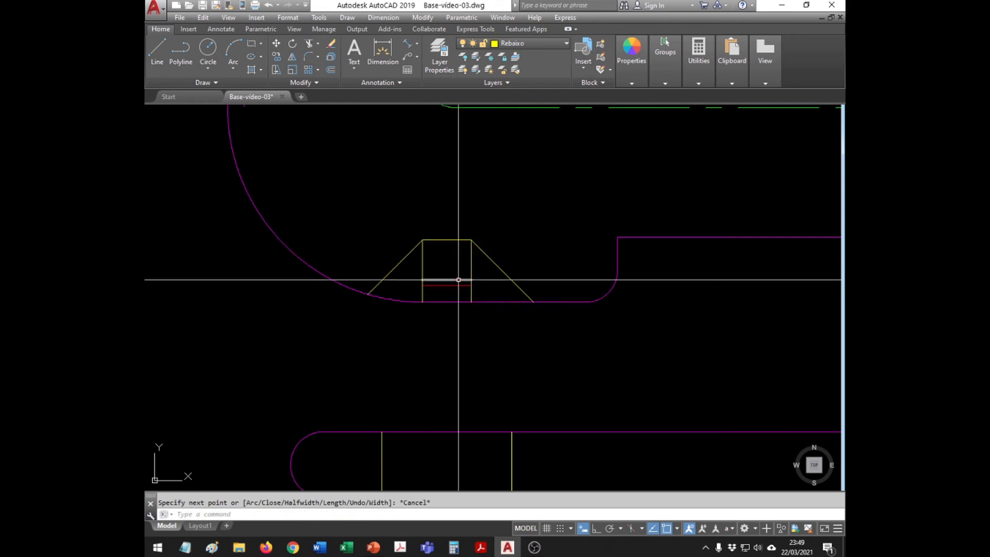
pyautogui.click(534, 43)
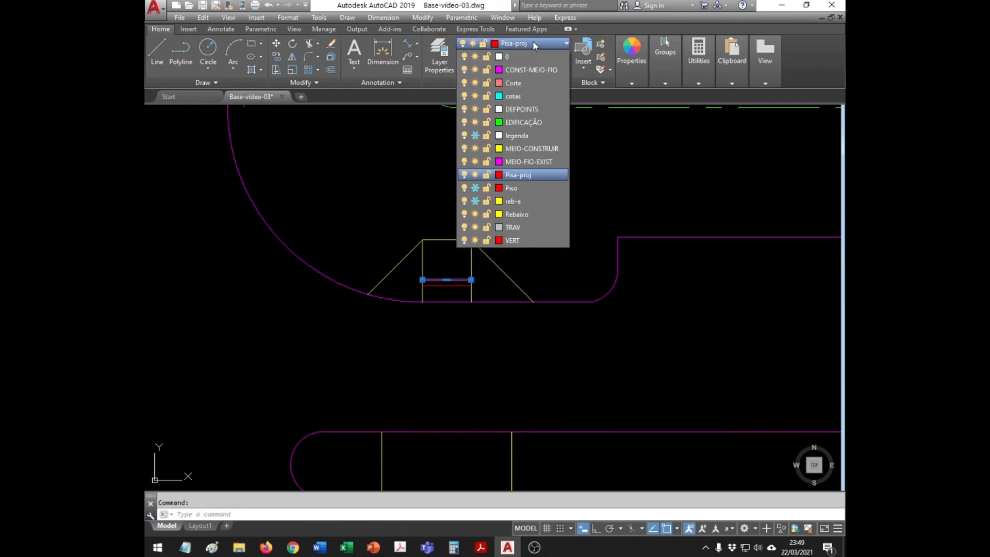
pyautogui.click(517, 214)
pyautogui.press('Escape')
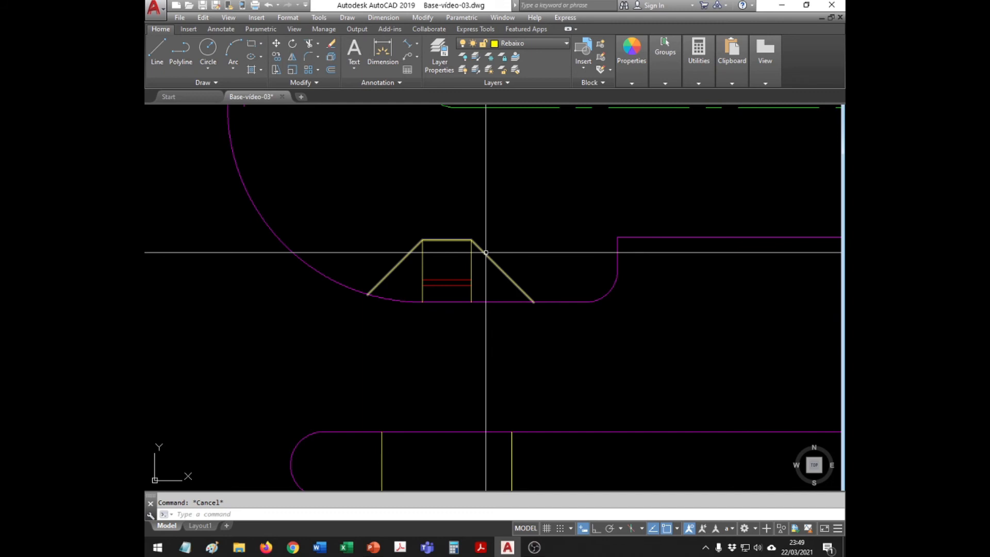
# Offset the upper ramp's outline polyline 0.2 outward
pyautogui.write('o')
pyautogui.press('Return')
pyautogui.write('.5')
pyautogui.press('Return')
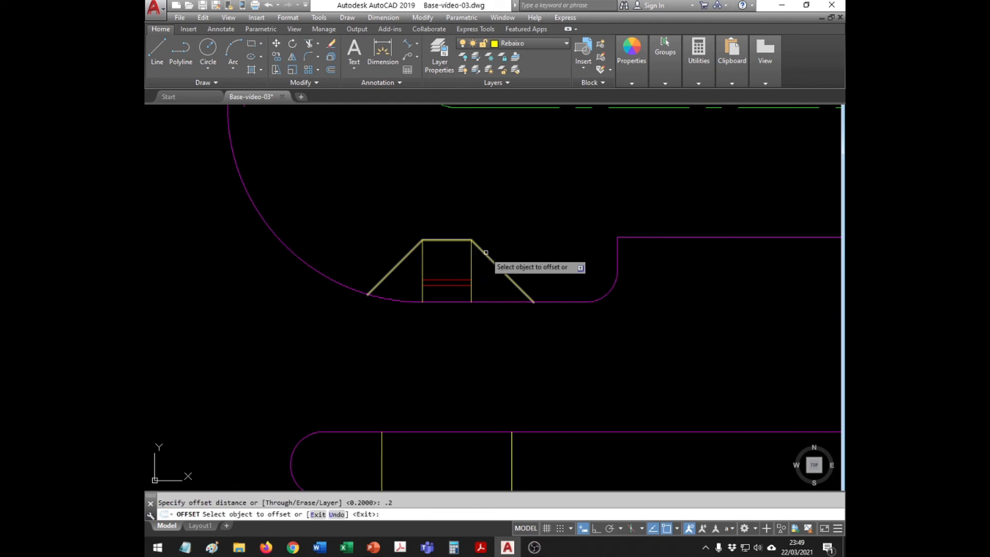
pyautogui.click(484, 255)
pyautogui.click(498, 242)
pyautogui.press('Return')
pyautogui.click(484, 258)
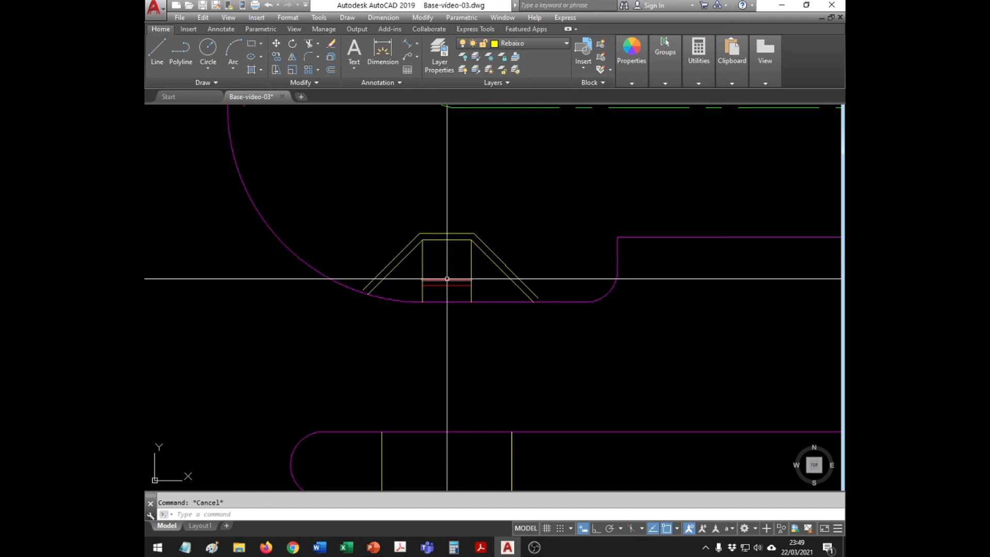
# Move the outer offset outline of the upper ramp to the Pisa-proj layer
pyautogui.click(495, 251)
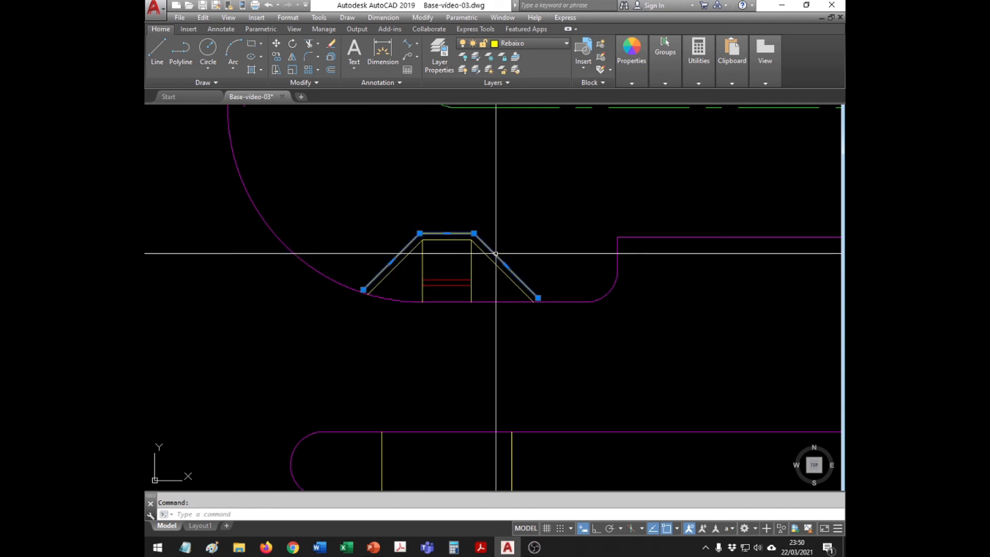
pyautogui.click(519, 43)
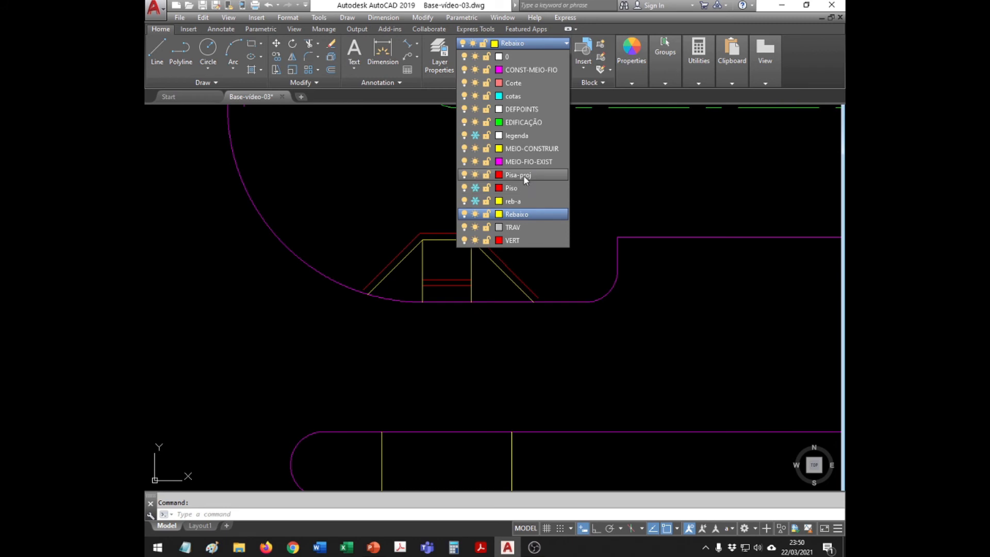
pyautogui.click(524, 175)
pyautogui.press('Escape')
# Copy the upper ramp's two short parallel lines into the lower ramp, placing them with a Nearest snap on its perpendicular line near the kerb
pyautogui.scroll(-2, 466, 245)
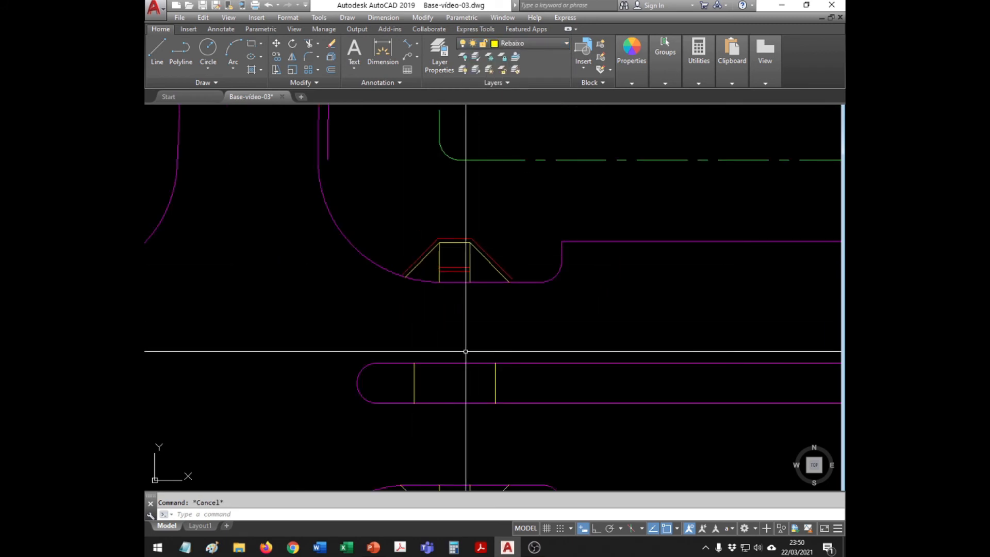
pyautogui.moveTo(492, 372); pyautogui.dragTo(462, 248, button='middle')
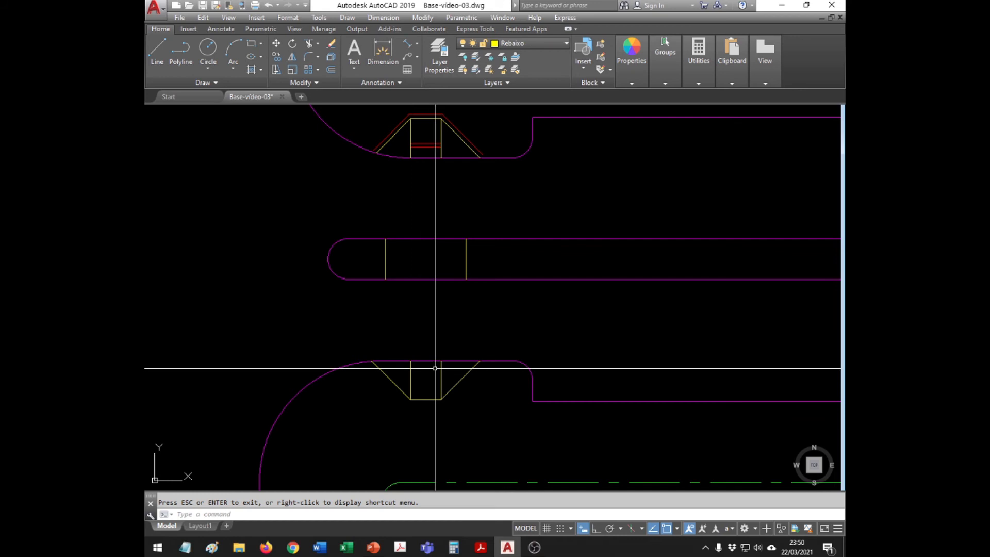
pyautogui.write('o')
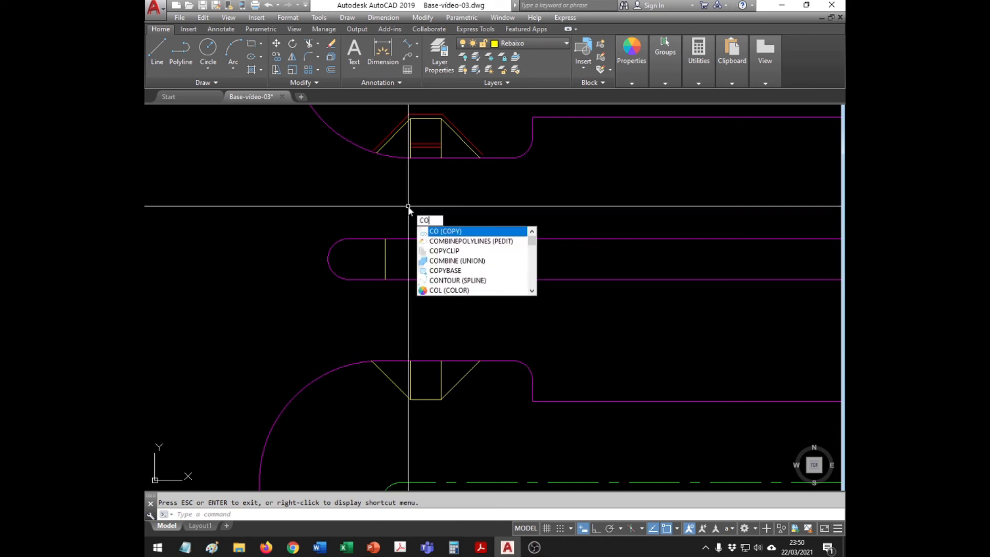
pyautogui.press('Return')
pyautogui.click(437, 142)
pyautogui.click(420, 148)
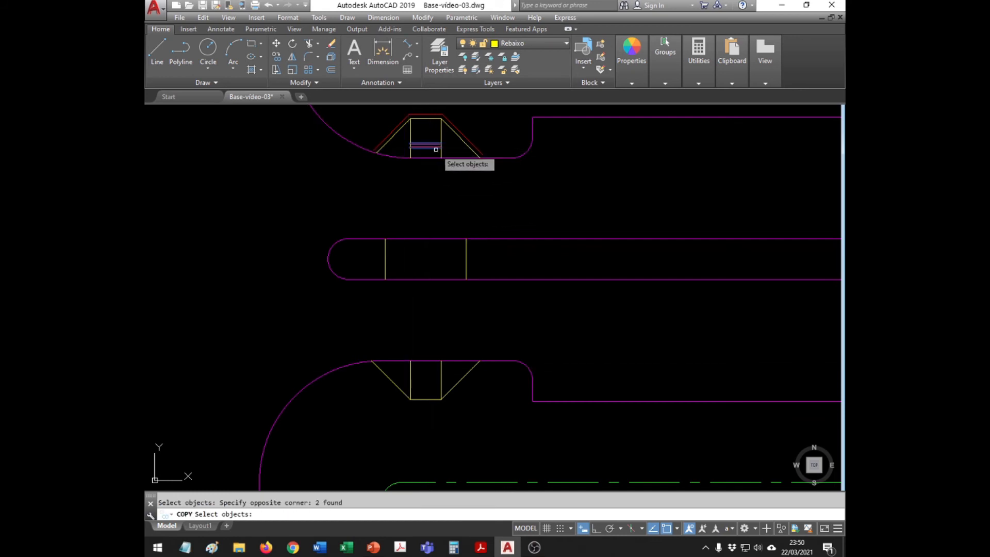
pyautogui.press('Return')
pyautogui.click(441, 143)
pyautogui.keyDown('shift'); pyautogui.rightClick(442, 367); pyautogui.keyUp('shift')
pyautogui.click(494, 334)
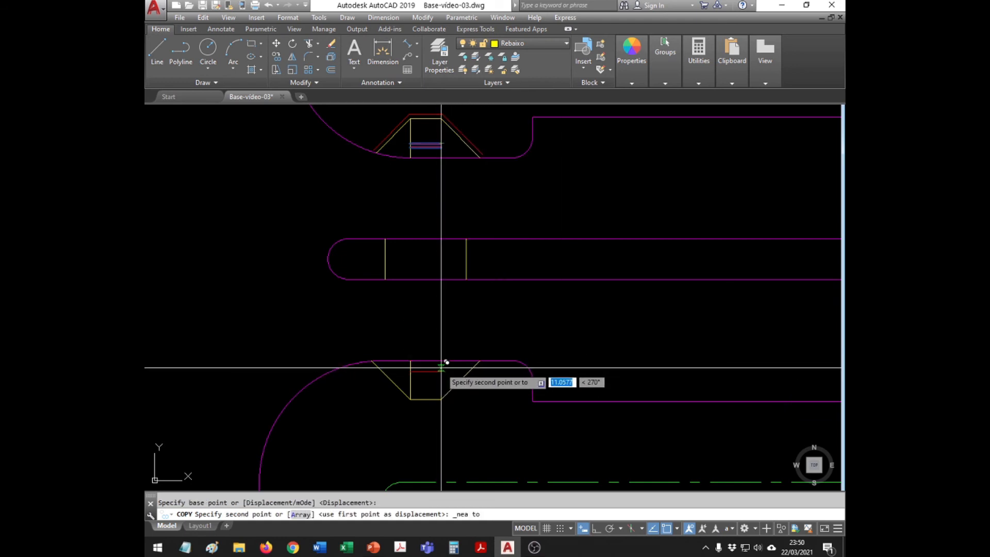
pyautogui.click(442, 366)
pyautogui.press('Escape')
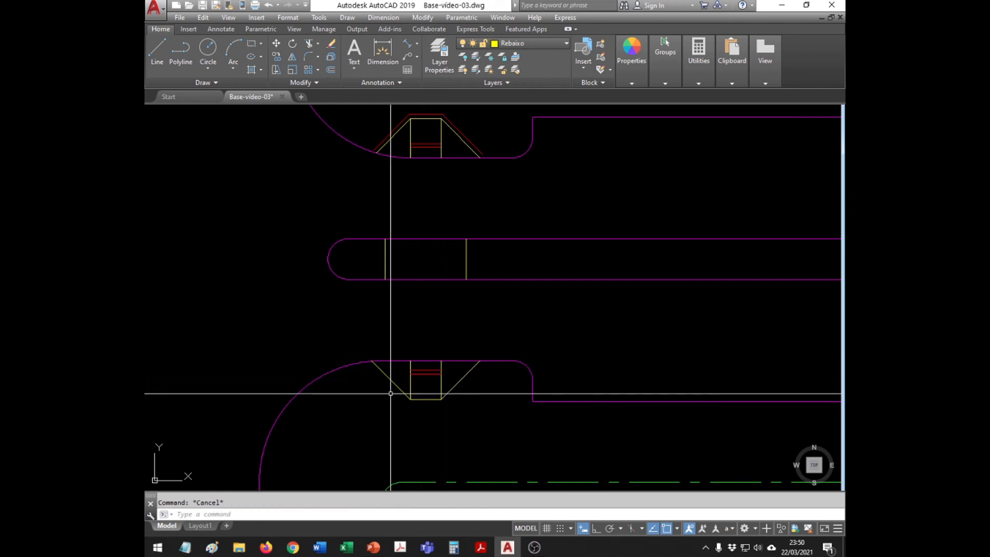
# Trace the lower ramp's sloped sides and far edge with a single polyline from kerb to kerb
pyautogui.write('l')
pyautogui.press('Return')
pyautogui.click(441, 399)
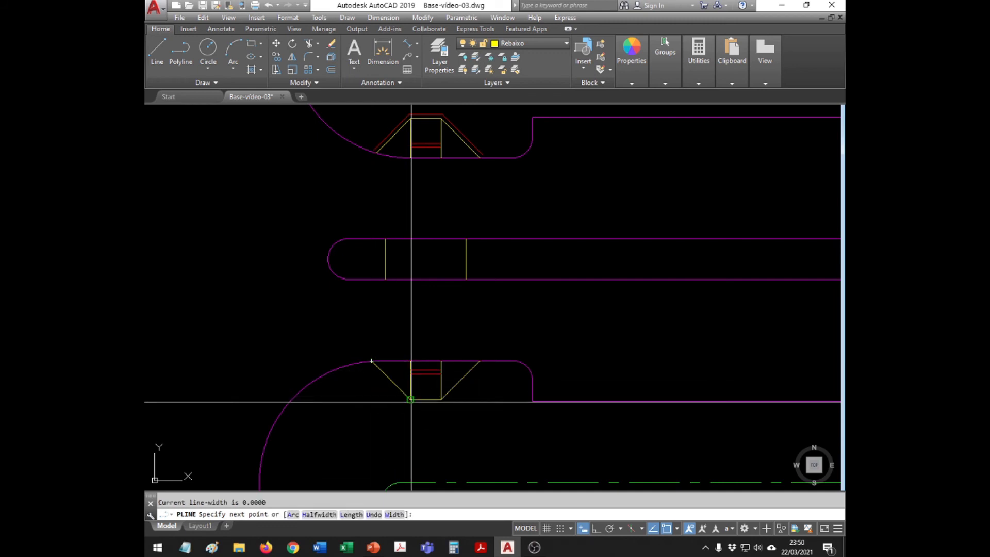
pyautogui.press('Escape')
# Offset the lower ramp's outline polyline 0.2 outward
pyautogui.write('.2')
pyautogui.press('Return')
pyautogui.click(454, 387)
pyautogui.press('Escape')
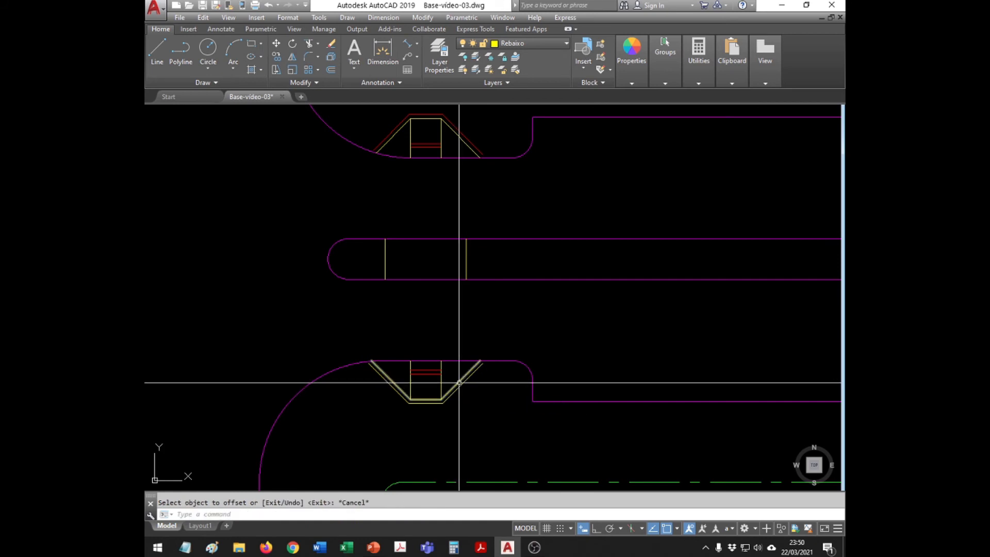
# Move the lower ramp's outer offset outline to the Pisa-proj layer
pyautogui.click(457, 385)
pyautogui.moveTo(460, 380)
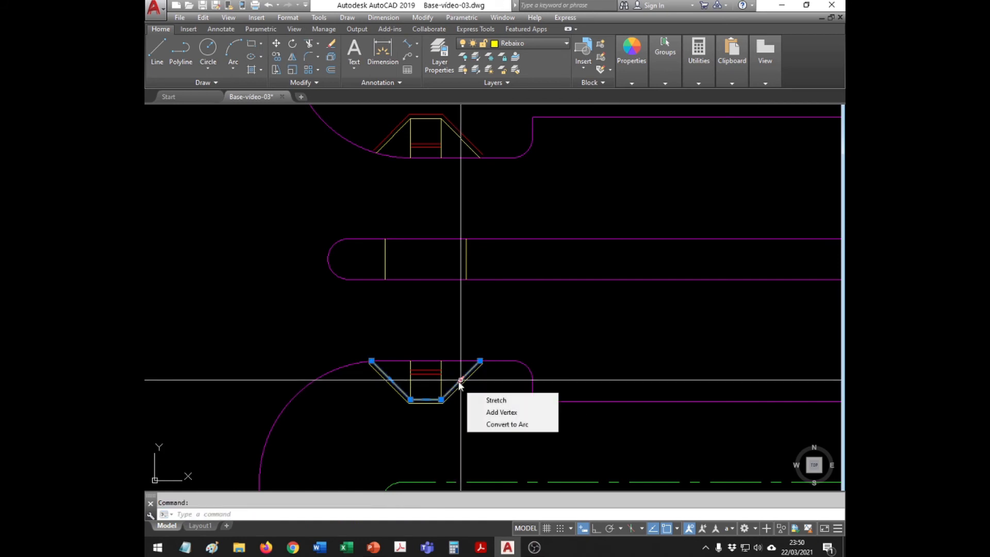
pyautogui.click(460, 381)
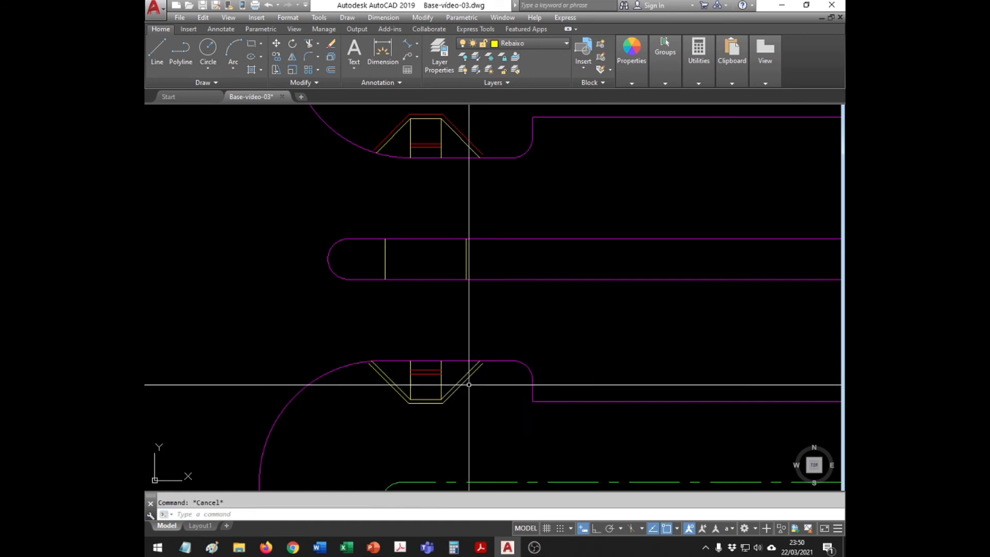
pyautogui.click(471, 375)
pyautogui.click(516, 44)
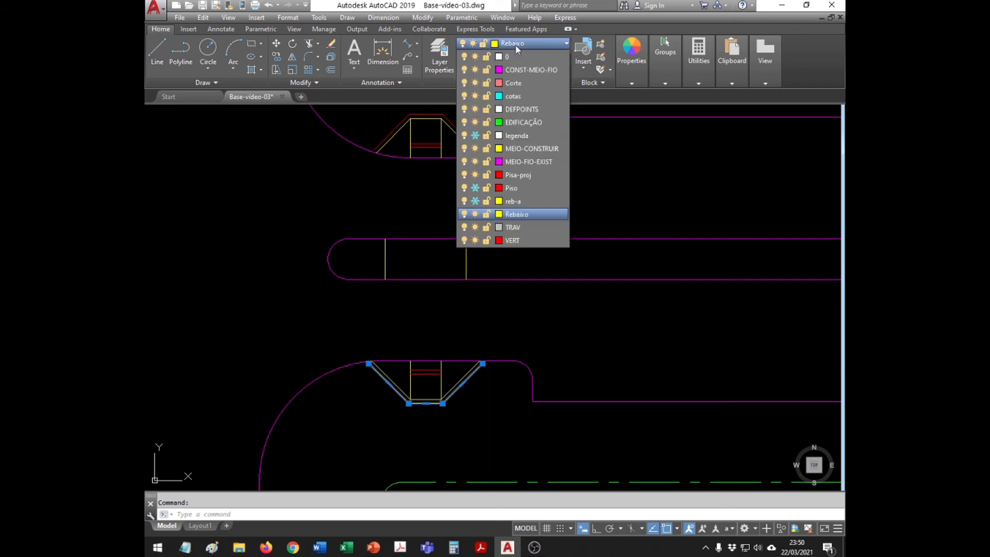
pyautogui.press('Escape')
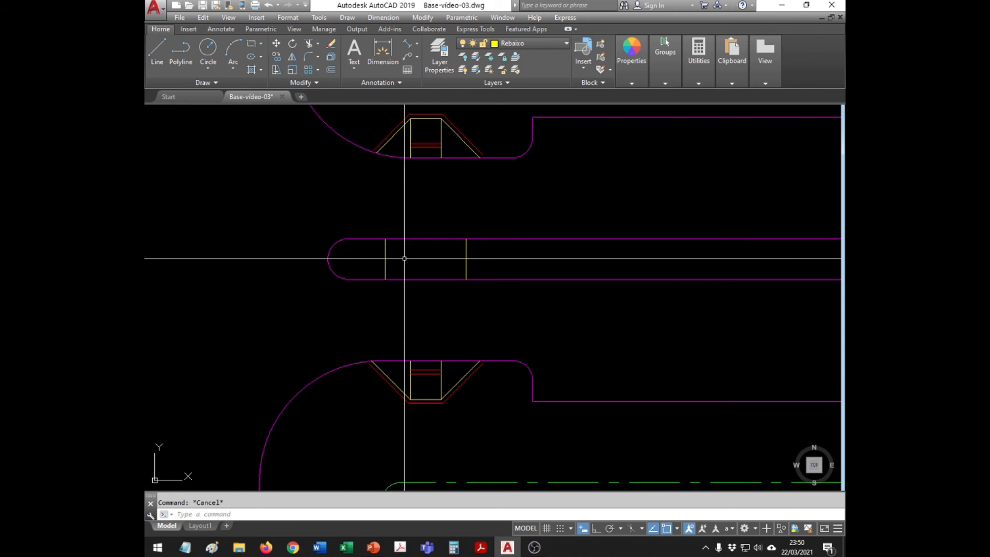
# Offset the median outline 0.5 inward, around the crossing cut between the two kerb ramps
pyautogui.press('Return')
pyautogui.click(515, 226)
pyautogui.click(340, 300)
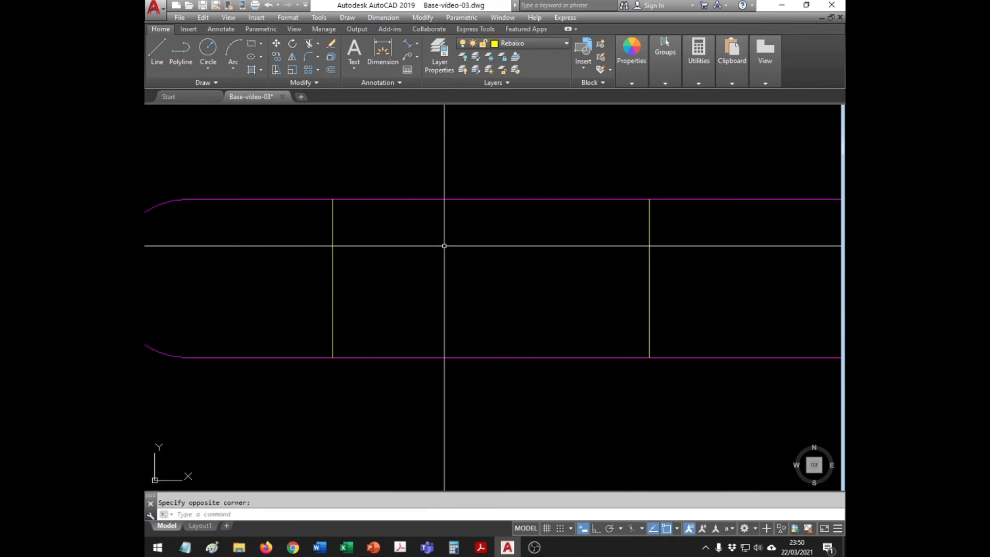
pyautogui.write('o')
pyautogui.press('Return')
pyautogui.write('.5')
pyautogui.press('Return')
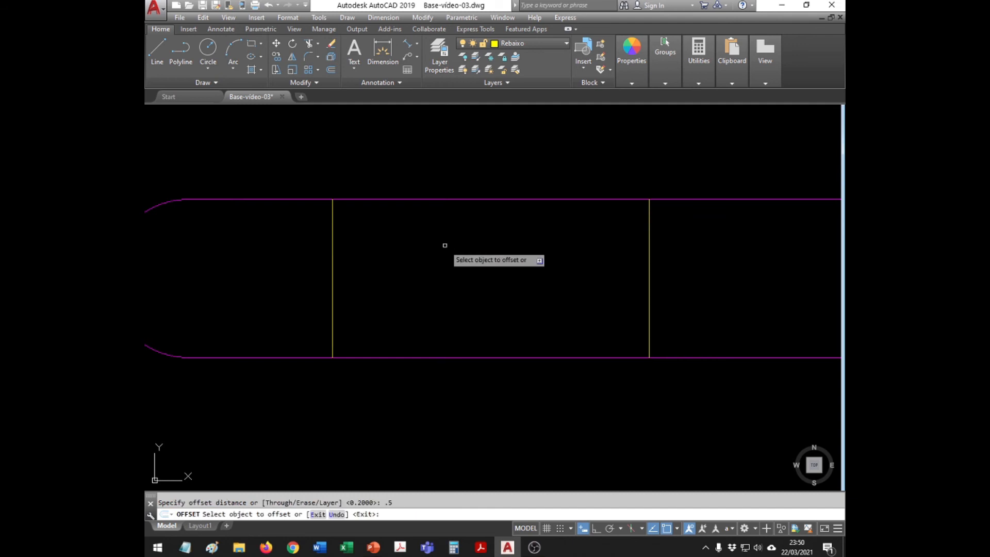
pyautogui.click(426, 199)
pyautogui.click(375, 269)
pyautogui.press('Escape')
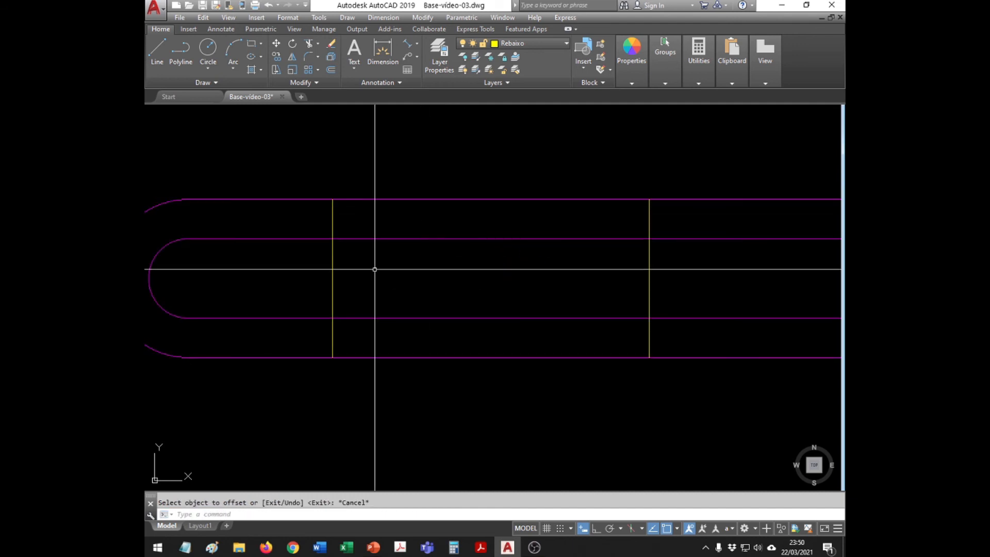
# Trim the inner median outline outside the crossing's two yellow edge lines, keeping only the stretches between them
pyautogui.write('tr')
pyautogui.press('Return')
pyautogui.click(674, 221)
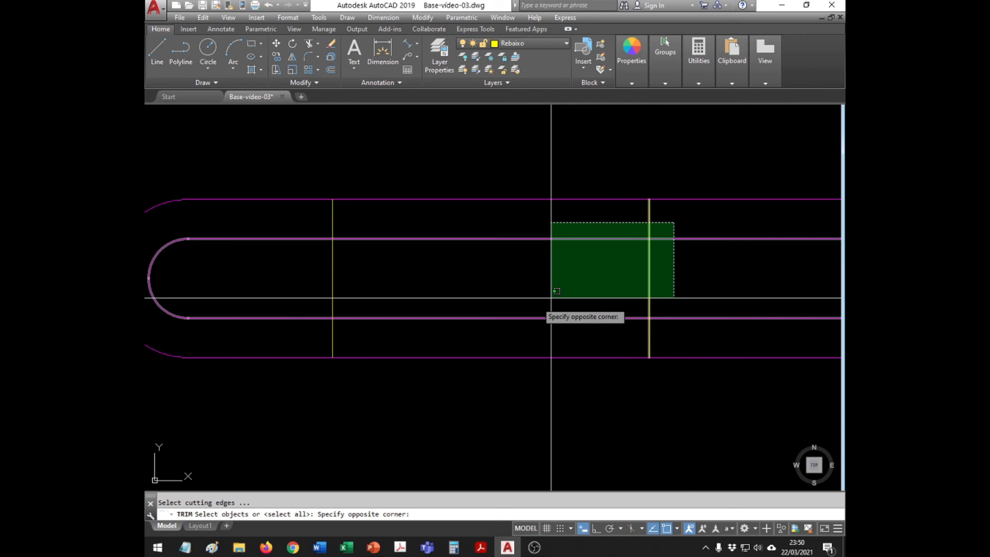
pyautogui.click(319, 314)
pyautogui.press('Return')
pyautogui.click(318, 318)
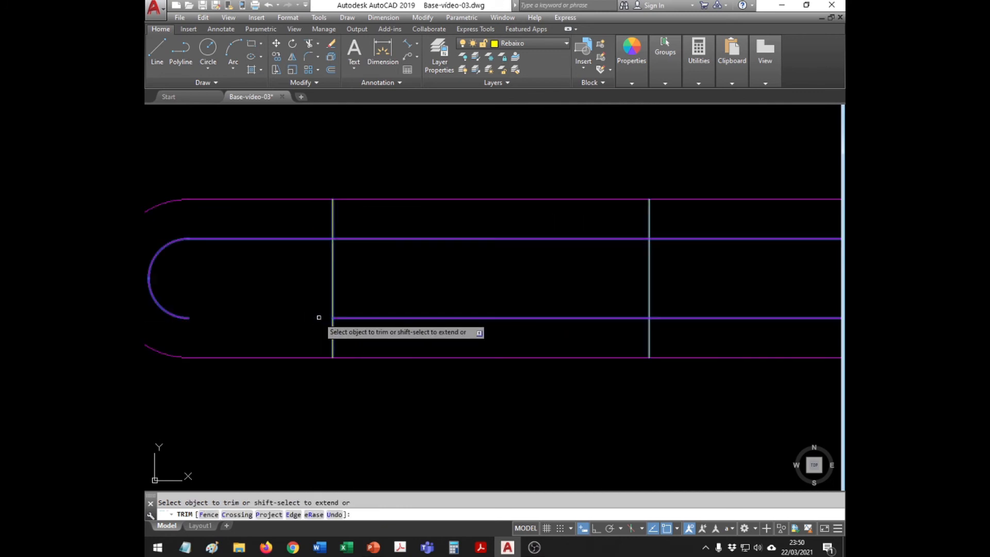
pyautogui.click(308, 238)
pyautogui.click(664, 239)
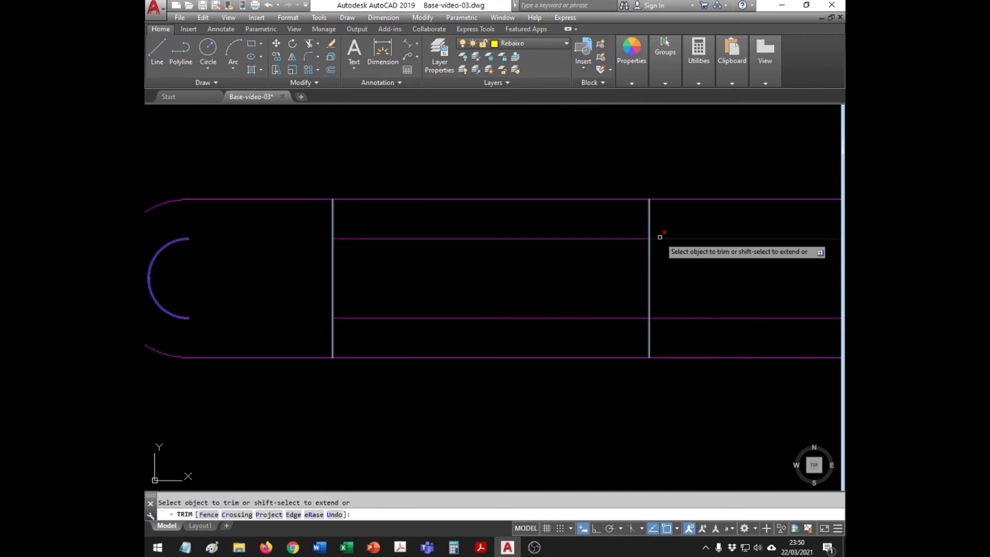
pyautogui.click(676, 318)
pyautogui.press('Escape')
# Delete the leftover inner arc at the median's rounded end beside the crossing
pyautogui.click(201, 224)
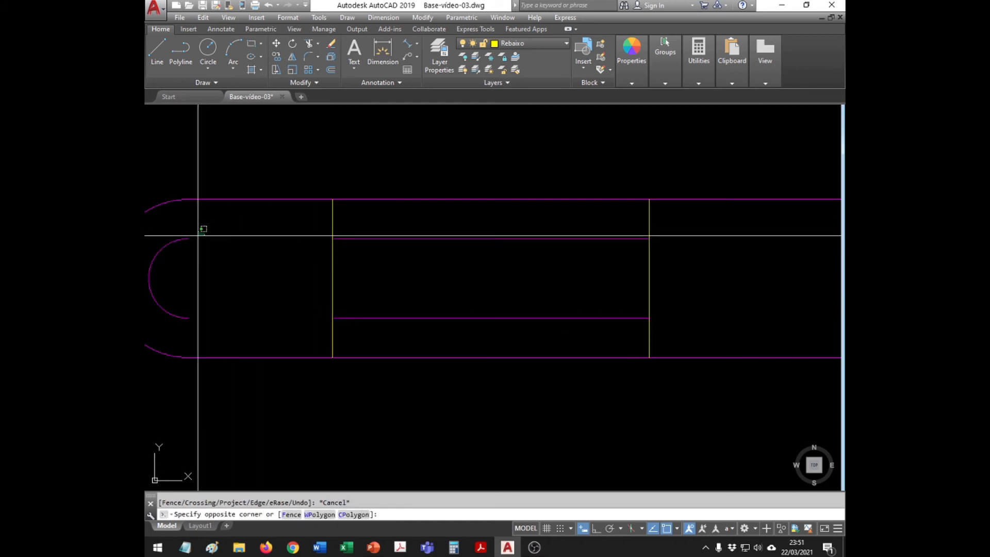
pyautogui.click(182, 247)
pyautogui.press('Delete')
# Move the two trimmed lines inside the median crossing to the Pisa-proj layer
pyautogui.click(416, 230)
pyautogui.click(389, 323)
pyautogui.click(532, 43)
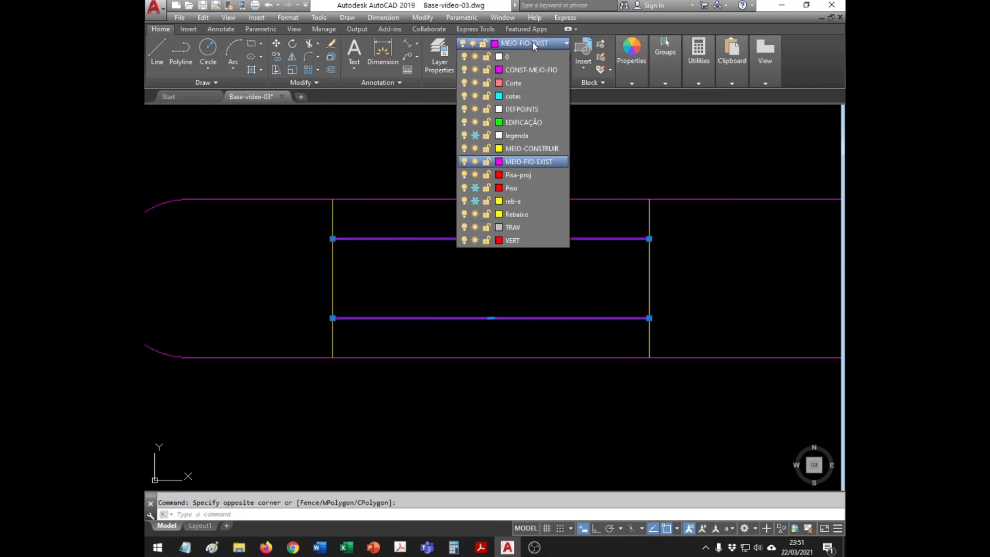
pyautogui.click(533, 175)
pyautogui.press('Escape')
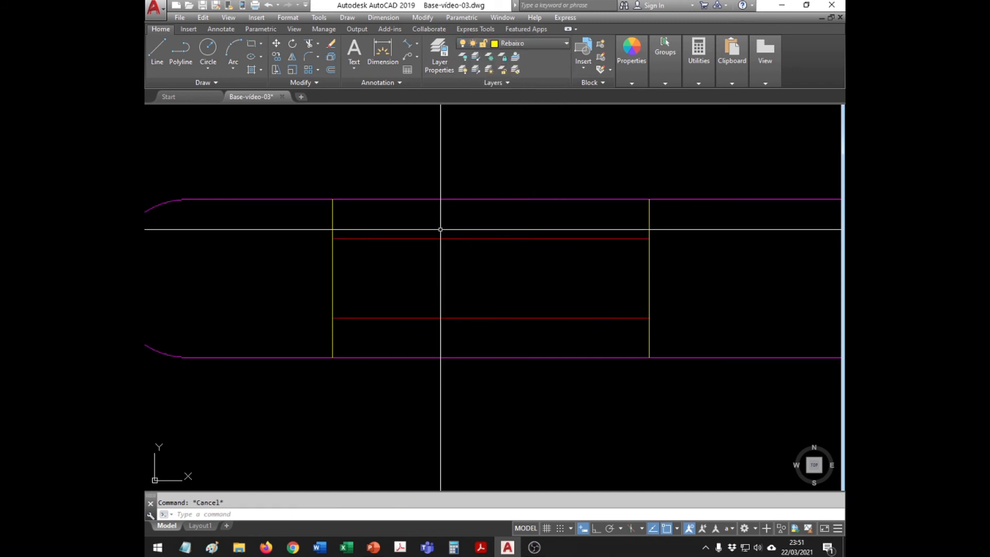
# Offset both red lines in the median crossing 0.2 toward the median's centre
pyautogui.write('o')
pyautogui.press('Return')
pyautogui.write('.2')
pyautogui.press('Return')
pyautogui.click(438, 239)
pyautogui.click(421, 316)
pyautogui.click(447, 290)
pyautogui.press('Escape')
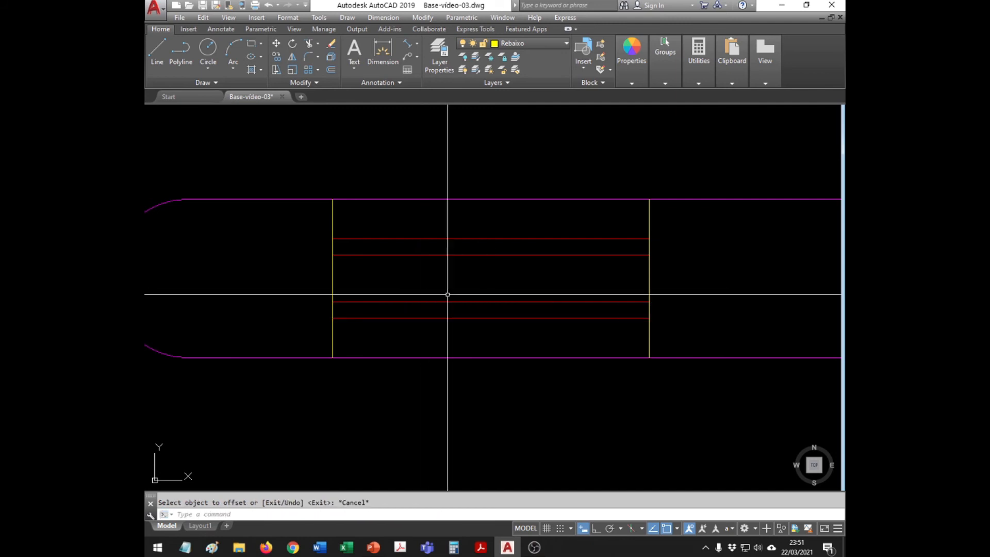
# Delete the leftover inner arc at the median's far end, by the other intersection
pyautogui.scroll(-3, 436, 299)
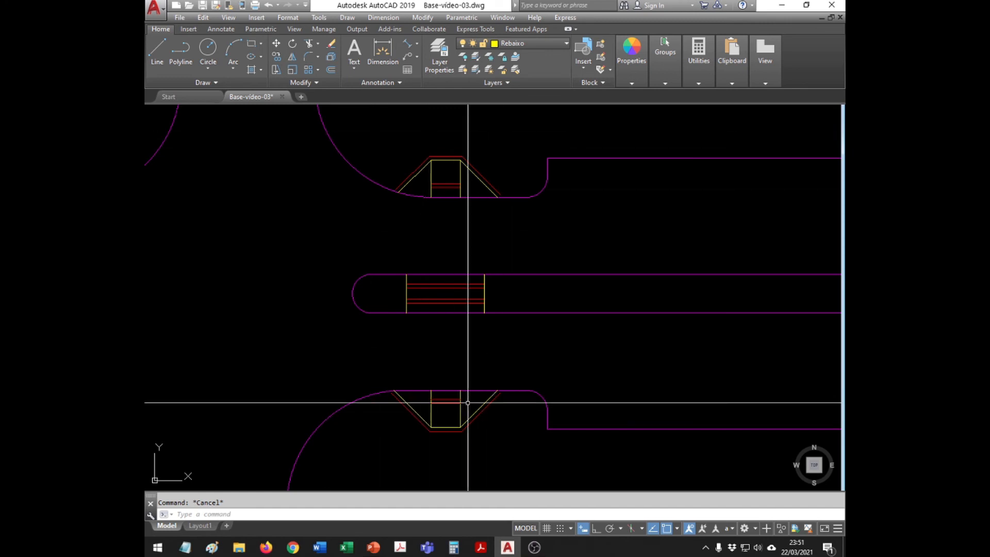
pyautogui.moveTo(473, 298)
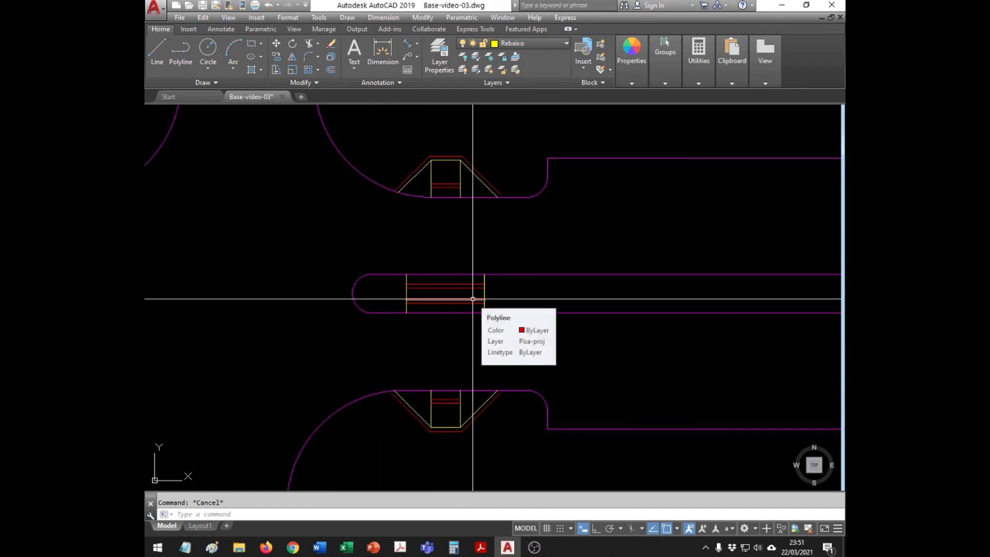
pyautogui.scroll(-4, 473, 299)
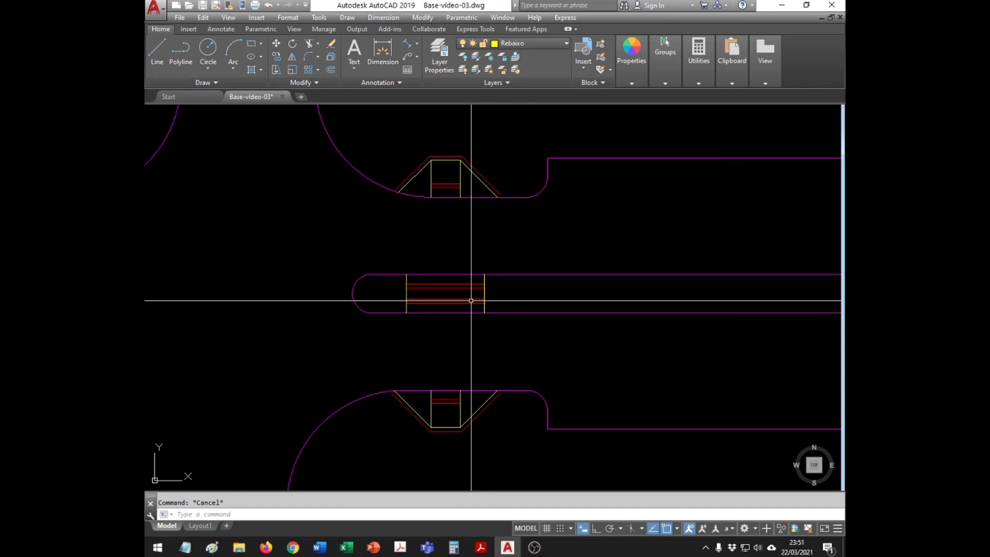
pyautogui.moveTo(691, 301); pyautogui.dragTo(335, 302, button='middle')
pyautogui.moveTo(625, 303); pyautogui.dragTo(310, 299, button='middle')
pyautogui.moveTo(563, 301); pyautogui.dragTo(357, 301, button='middle')
pyautogui.click(497, 295)
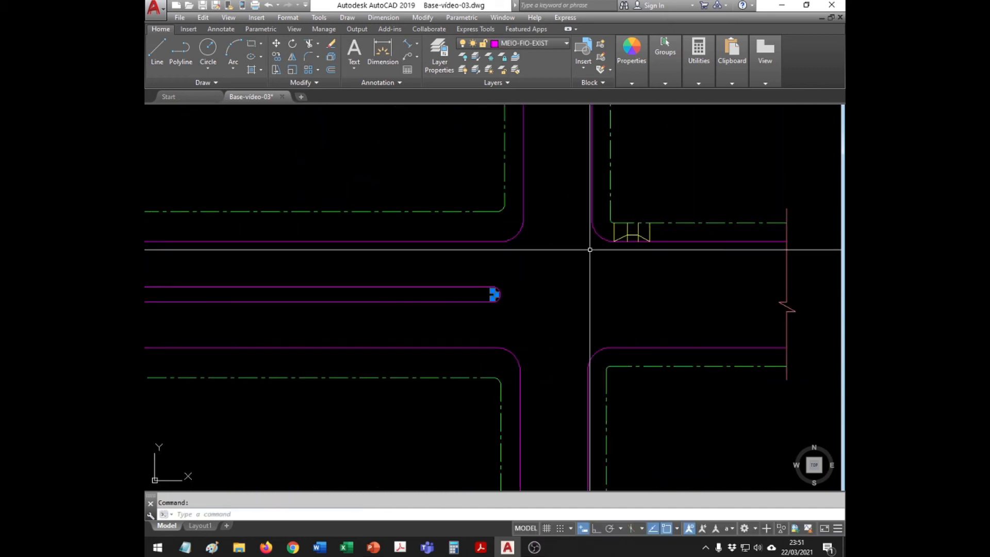
pyautogui.scroll(5, 640, 233)
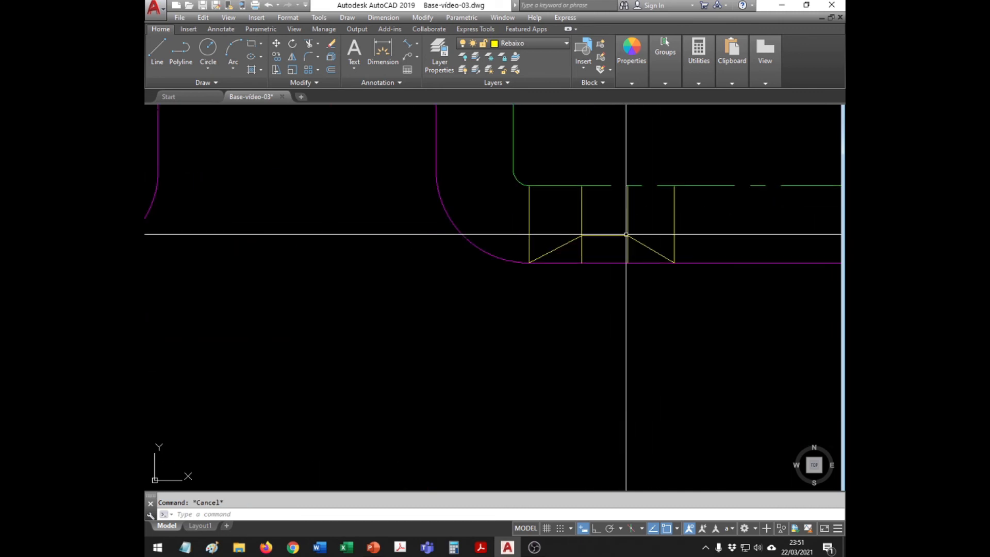
pyautogui.scroll(2, 593, 245)
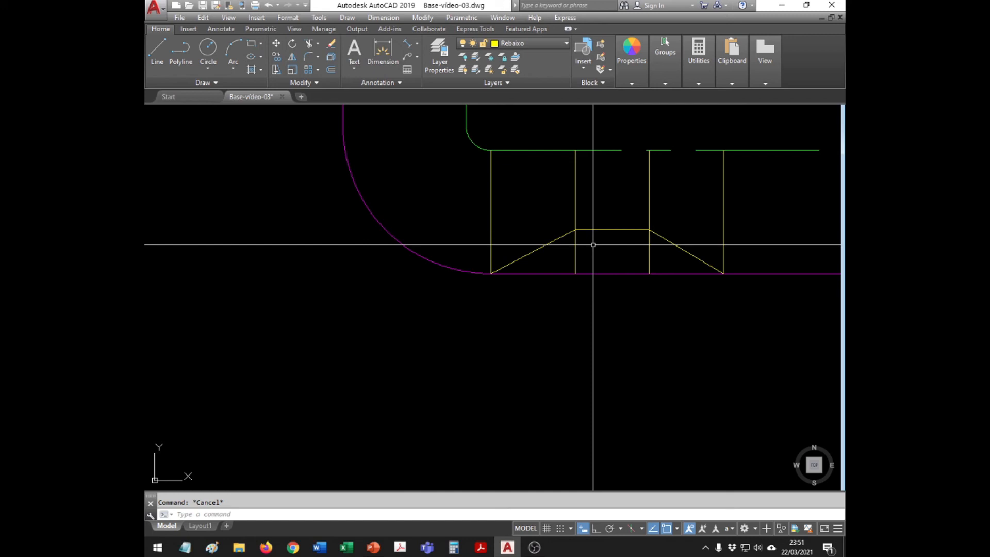
pyautogui.write('o')
pyautogui.press('Return')
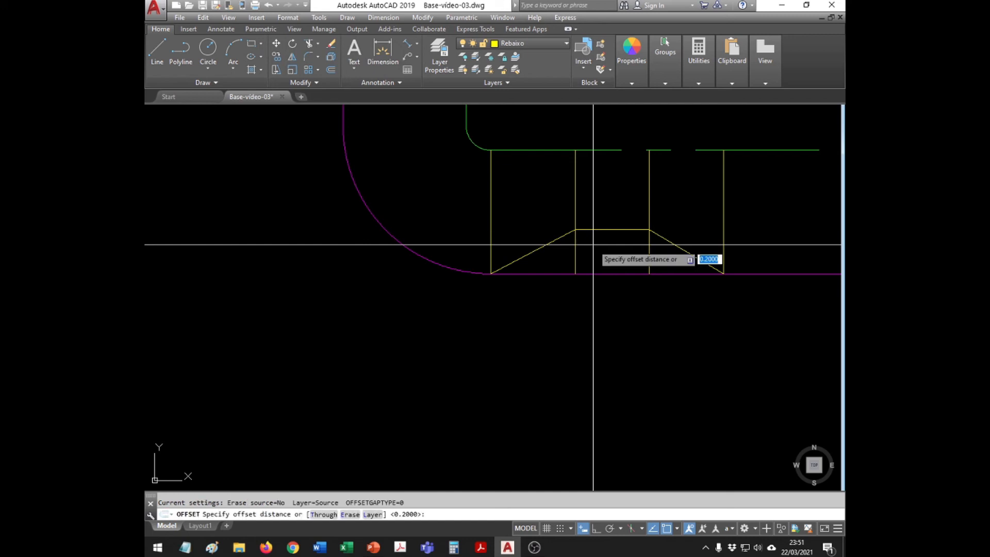
pyautogui.write('.5')
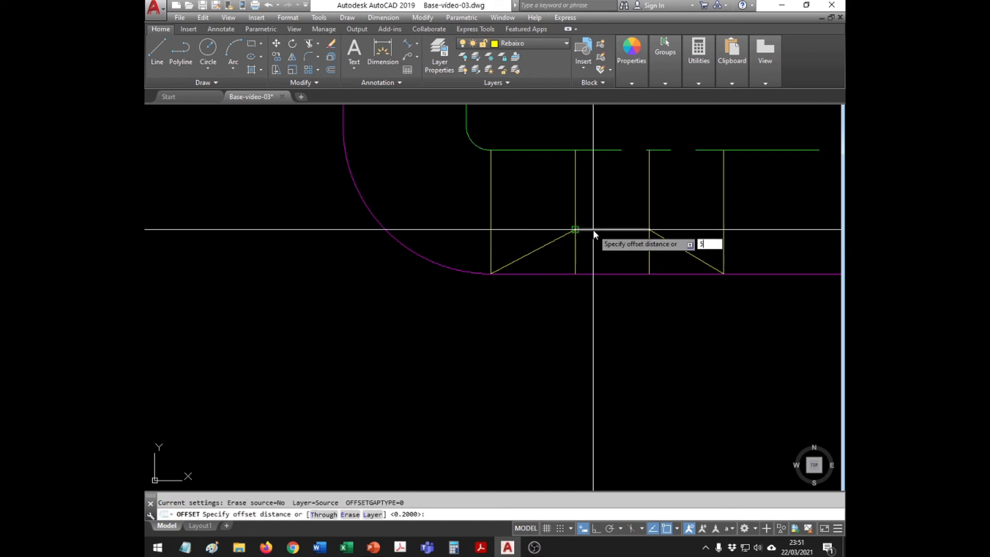
pyautogui.press('Escape')
# Offset the straight middle edge of the corner ramp 0.2 toward the kerb
pyautogui.write('o')
pyautogui.press('Return')
pyautogui.press('Return')
pyautogui.click(591, 235)
pyautogui.press('Escape')
pyautogui.click(592, 232)
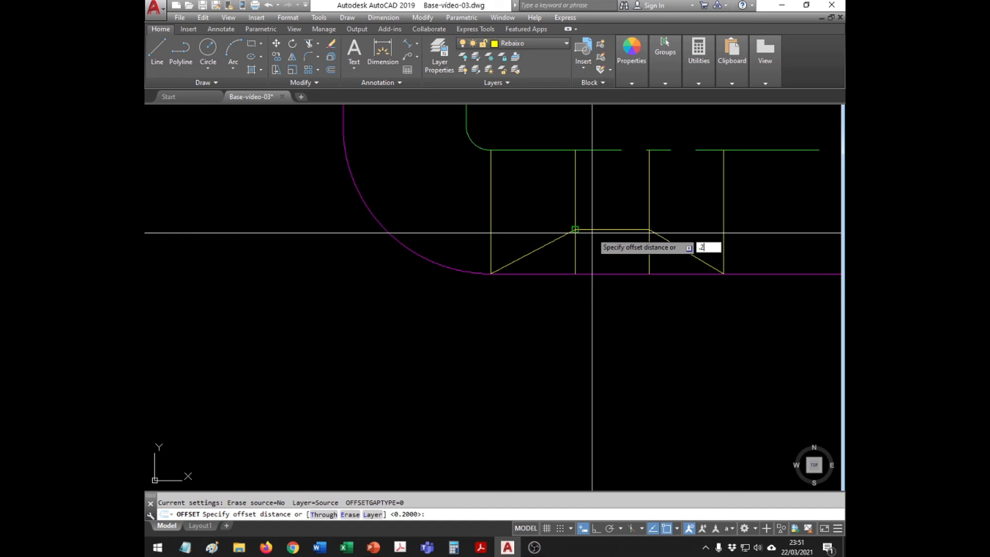
pyautogui.click(593, 242)
pyautogui.press('Escape')
# Move the corner ramp's new offset line to the Pisa-proj layer
pyautogui.click(613, 236)
pyautogui.click(607, 241)
pyautogui.click(518, 45)
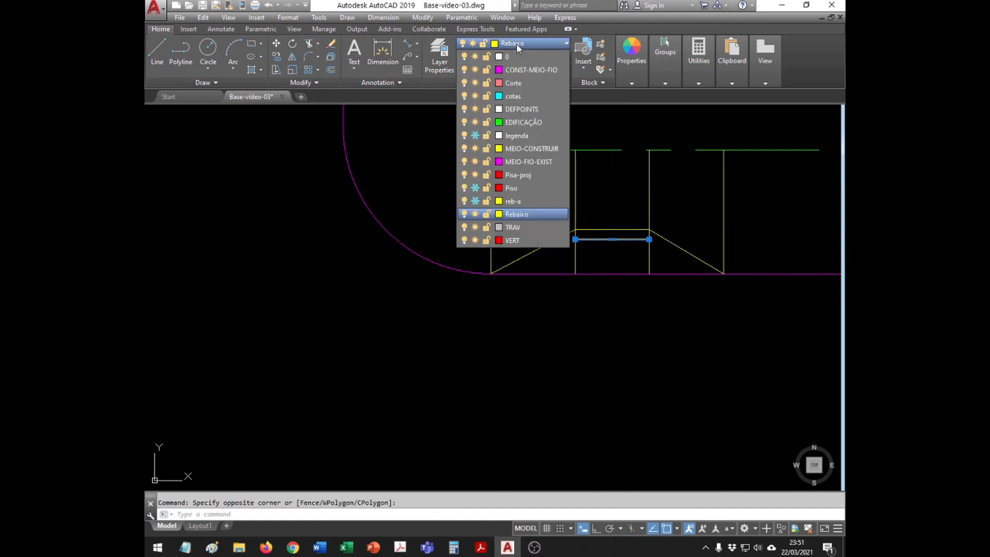
pyautogui.click(527, 173)
pyautogui.press('Escape')
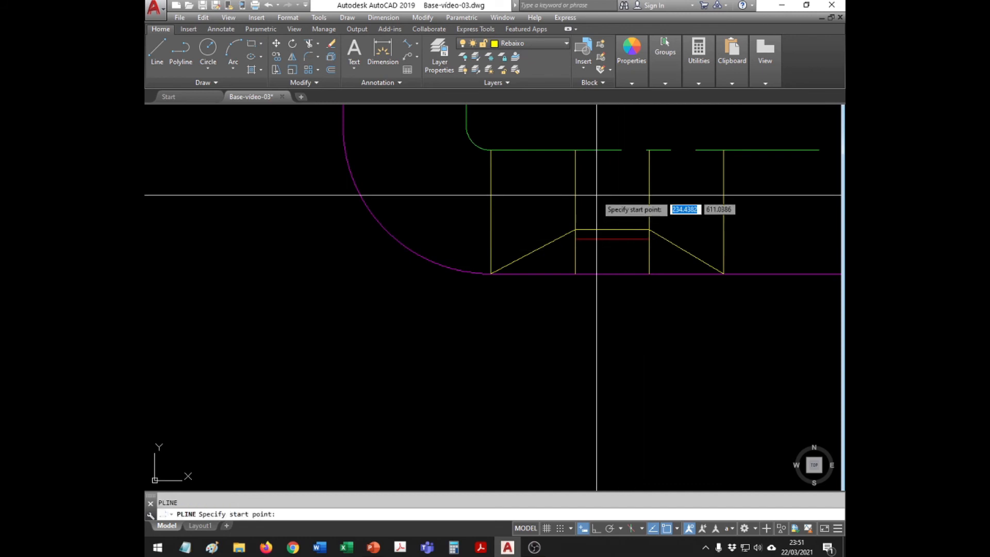
# Draw a polyline from a Nearest snap mid-way on the ramp's red line, perpendicular to the dashed green property line
pyautogui.keyDown('shift'); pyautogui.rightClick(601, 214); pyautogui.keyUp('shift')
pyautogui.click(608, 222)
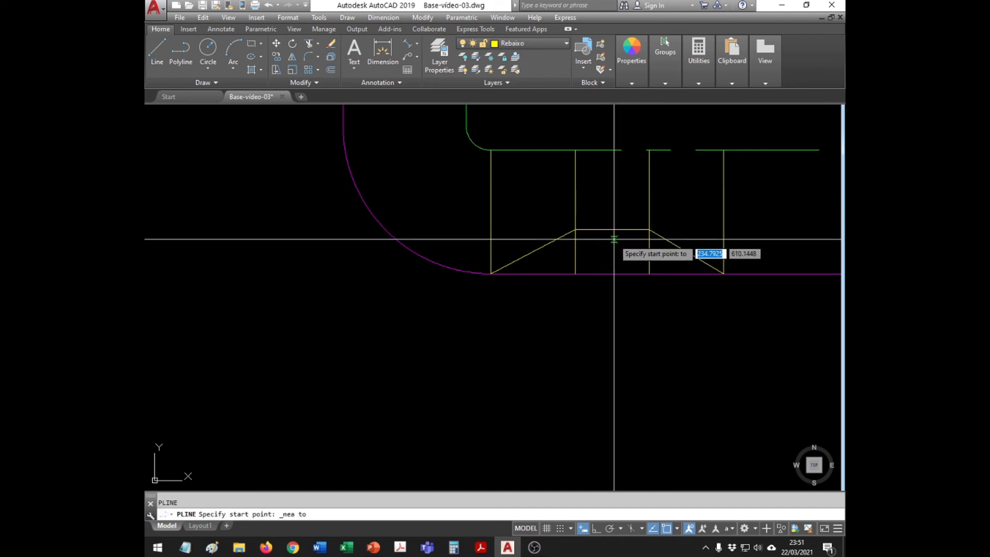
pyautogui.click(612, 210)
pyautogui.keyDown('shift'); pyautogui.rightClick(614, 210); pyautogui.keyUp('shift')
pyautogui.click(650, 397)
pyautogui.click(614, 150)
pyautogui.press('Escape')
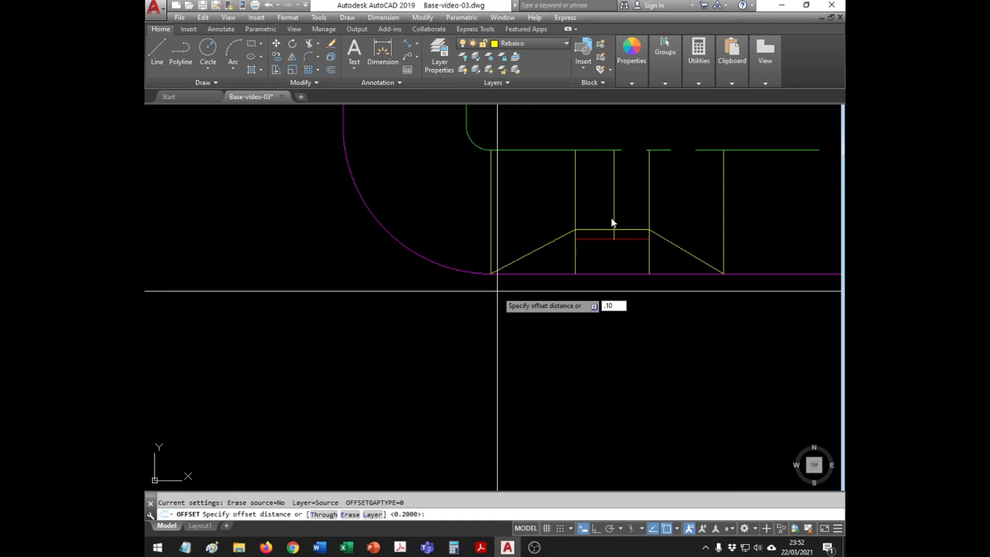
# Offset the perpendicular guide line 0.1 to each side
pyautogui.press('Escape')
pyautogui.press('Return')
pyautogui.write('.1')
pyautogui.press('Return')
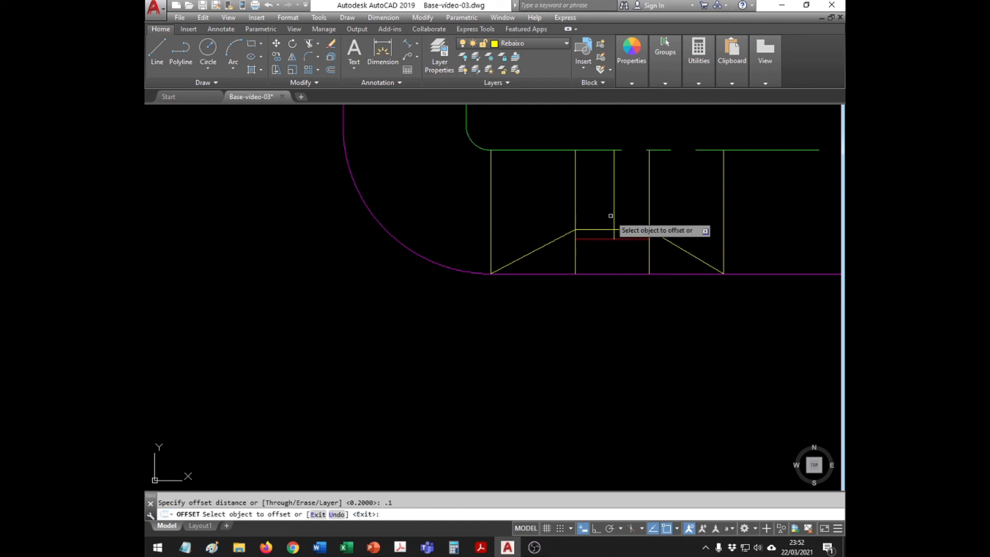
pyautogui.click(615, 210)
pyautogui.scroll(2, 615, 210)
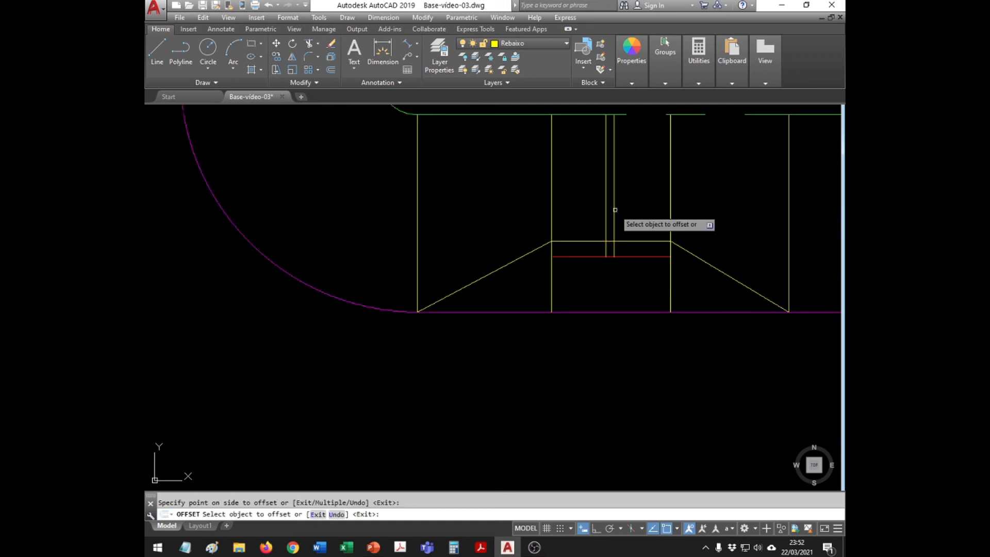
pyautogui.click(639, 210)
pyautogui.press('Escape')
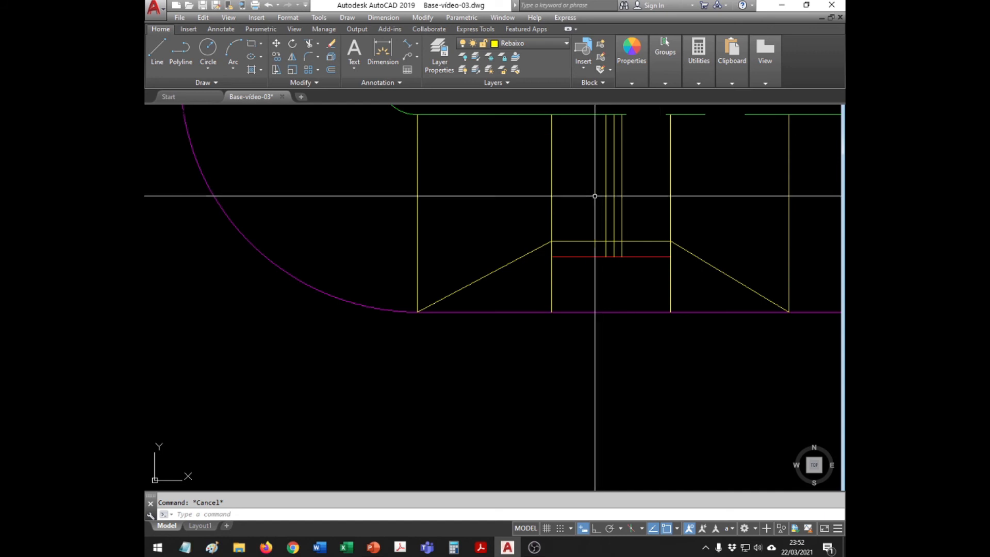
# Trim the ends of the three parallel lines that extend past the ramp's straight middle edge toward the kerb
pyautogui.write('tr')
pyautogui.press('Return')
pyautogui.press('Return')
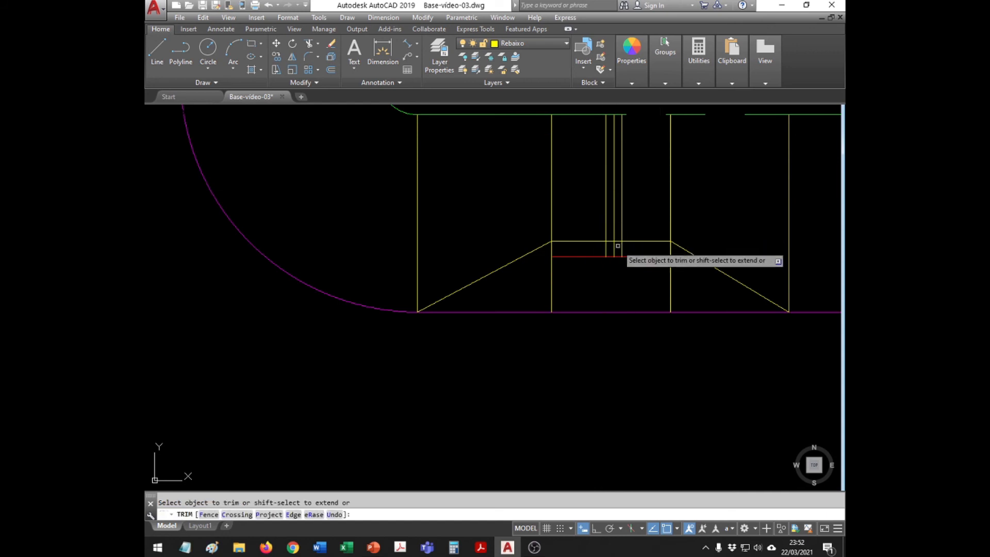
pyautogui.press('Escape')
# Move the three parallel directional paving lines to the Pisa-proj layer
pyautogui.click(630, 198)
pyautogui.click(594, 181)
pyautogui.click(525, 43)
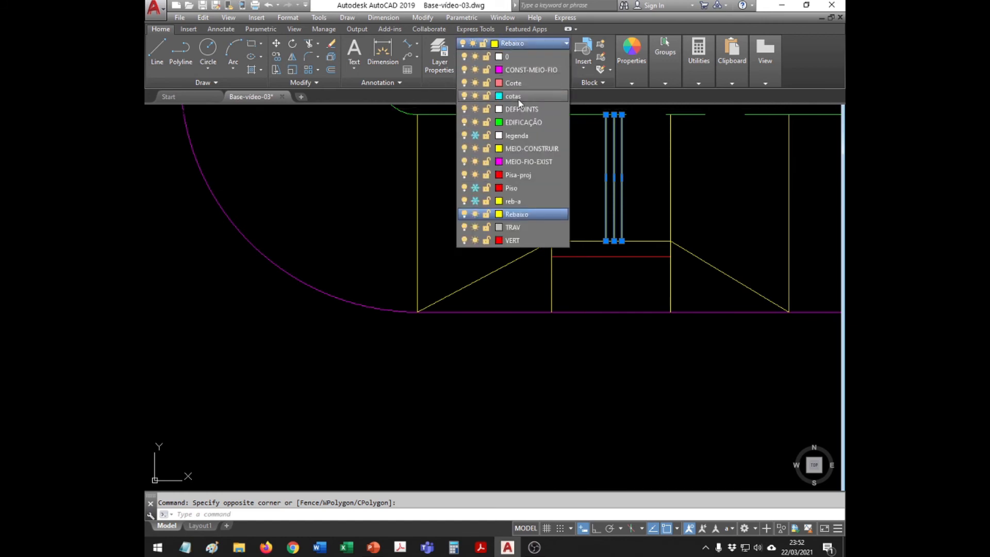
pyautogui.press('Escape')
# Thaw all layers in the drawing
pyautogui.scroll(-3, 615, 210)
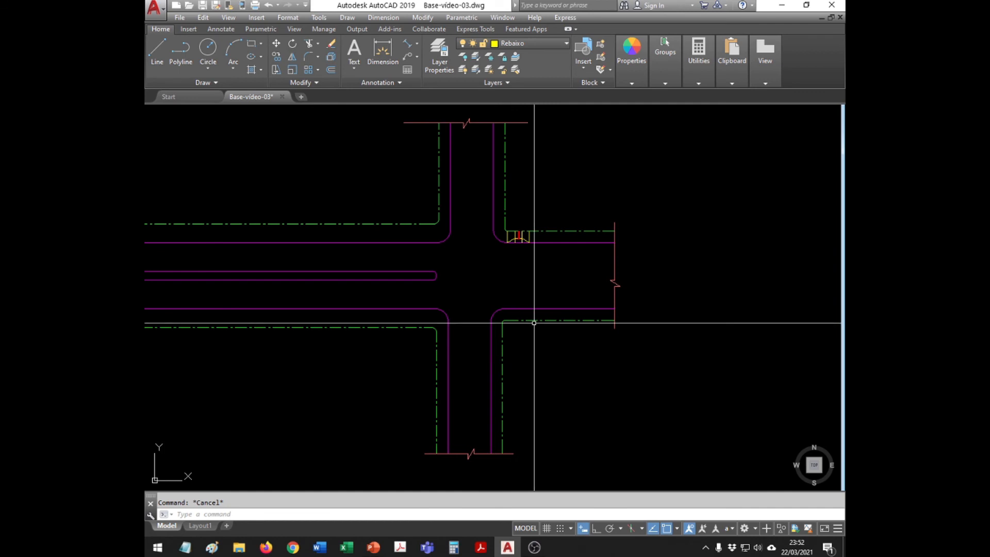
pyautogui.click(487, 67)
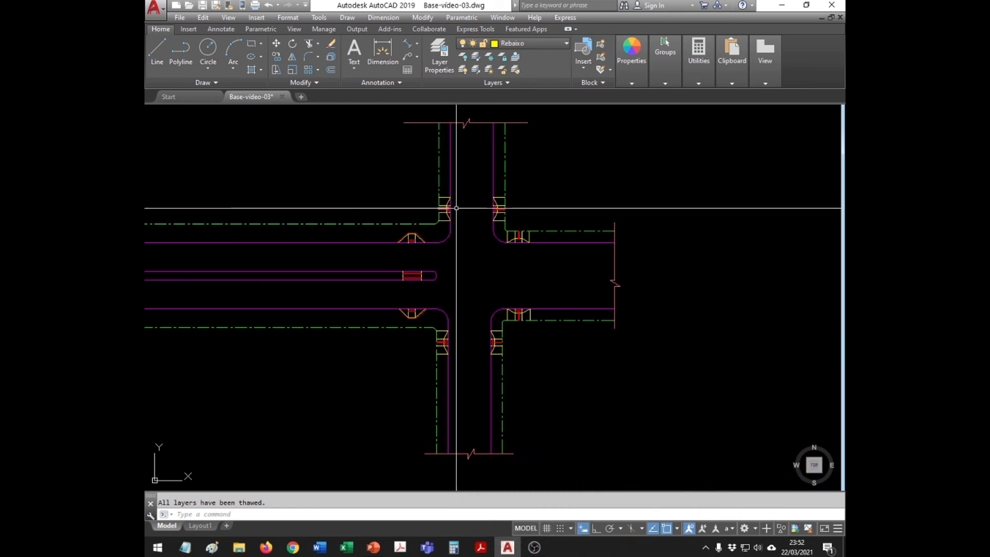
pyautogui.scroll(5, 424, 231)
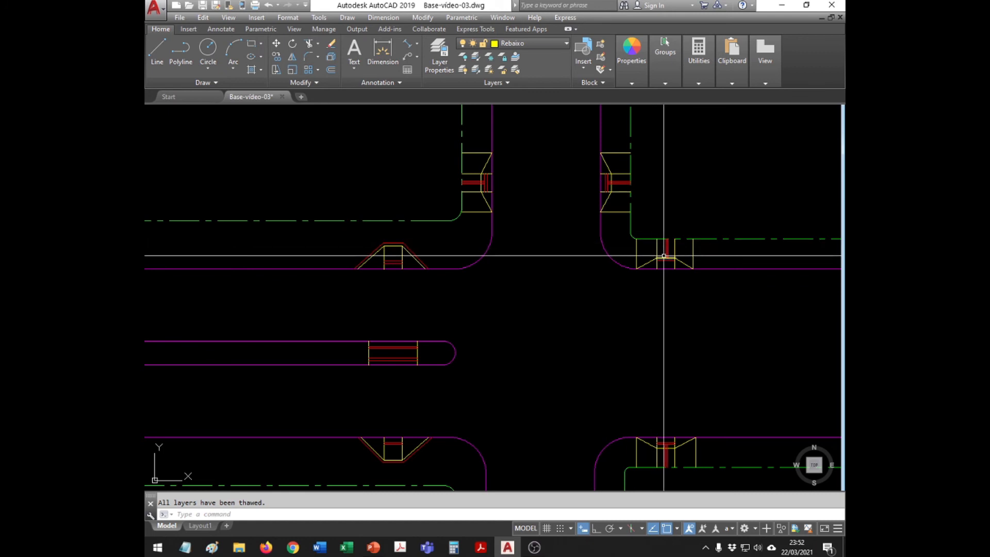
# Offset the corner ramp's red alert paving line 0.2 toward the kerb
pyautogui.write('p')
pyautogui.press('Return')
pyautogui.moveTo(685, 268); pyautogui.dragTo(602, 238)
pyautogui.press('Escape')
pyautogui.scroll(4, 601, 238)
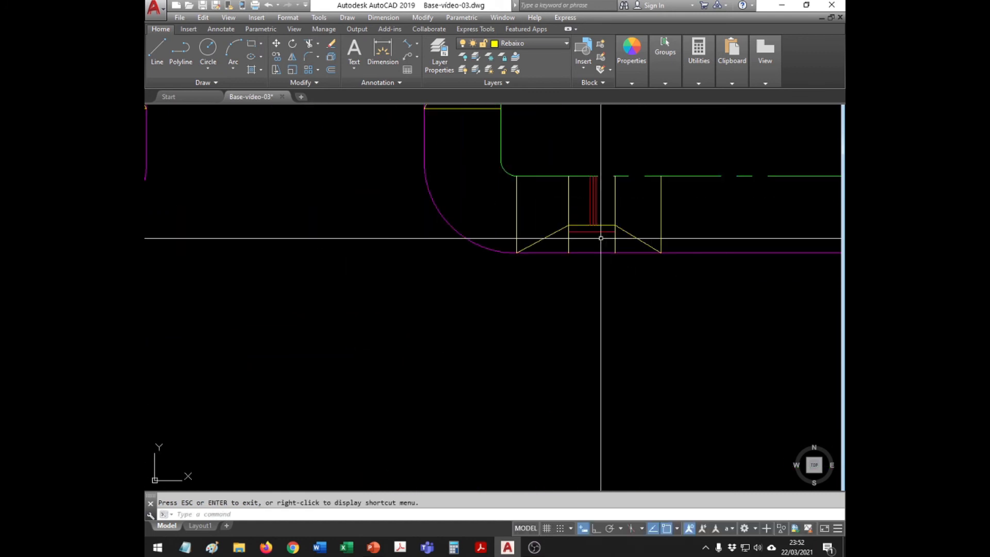
pyautogui.write('o')
pyautogui.press('Return')
pyautogui.press('Return')
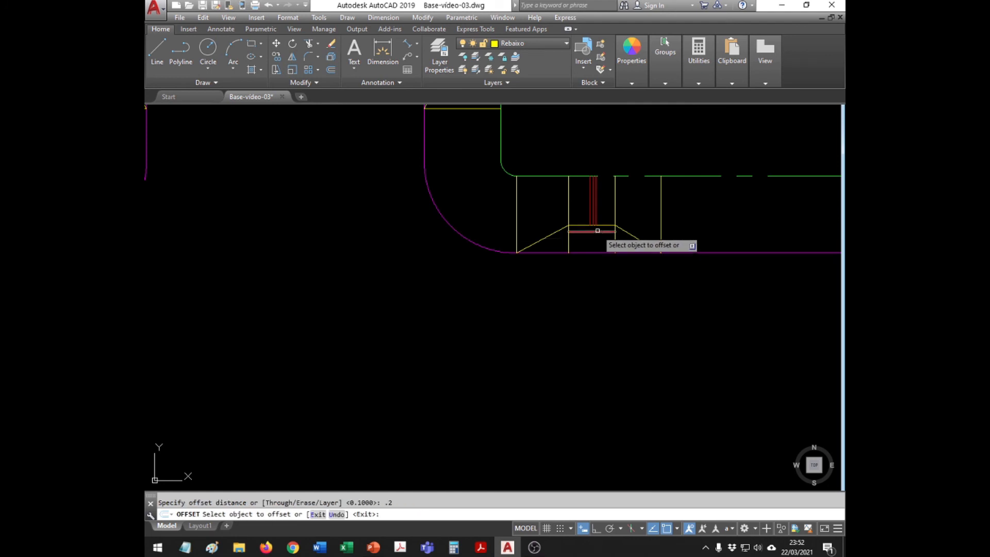
pyautogui.click(597, 231)
pyautogui.click(569, 243)
pyautogui.press('Escape')
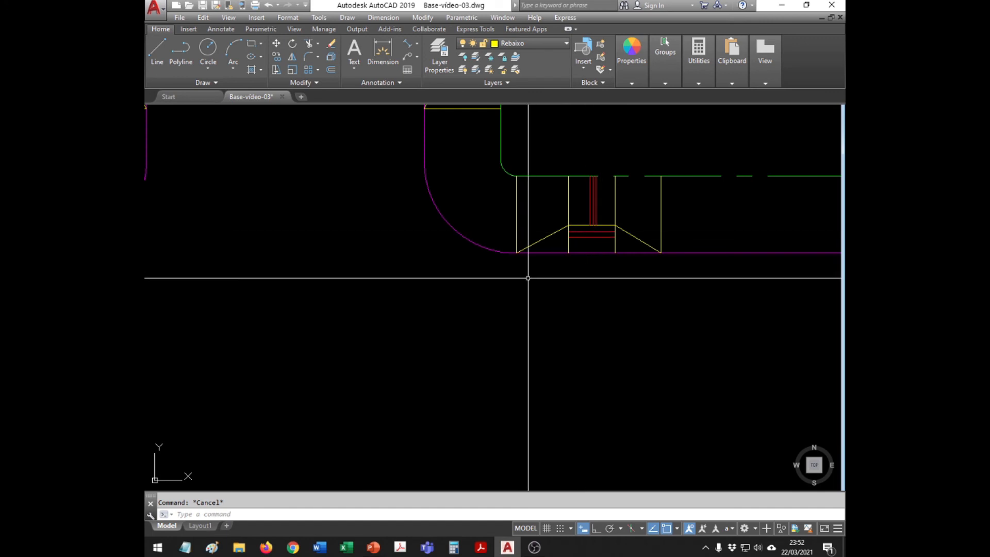
# Examine the kerb ramps, median crossing and tactile paving at the intersection above the legend
pyautogui.scroll(-4, 533, 274)
pyautogui.moveTo(243, 369)
pyautogui.mouseDown(button='middle')
pyautogui.moveTo(521, 289)
pyautogui.moveTo(681, 286)
pyautogui.mouseUp(button='middle')
pyautogui.scroll(-6, 362, 288)
pyautogui.moveTo(298, 289); pyautogui.dragTo(709, 289, button='middle')
pyautogui.scroll(4, 490, 285)
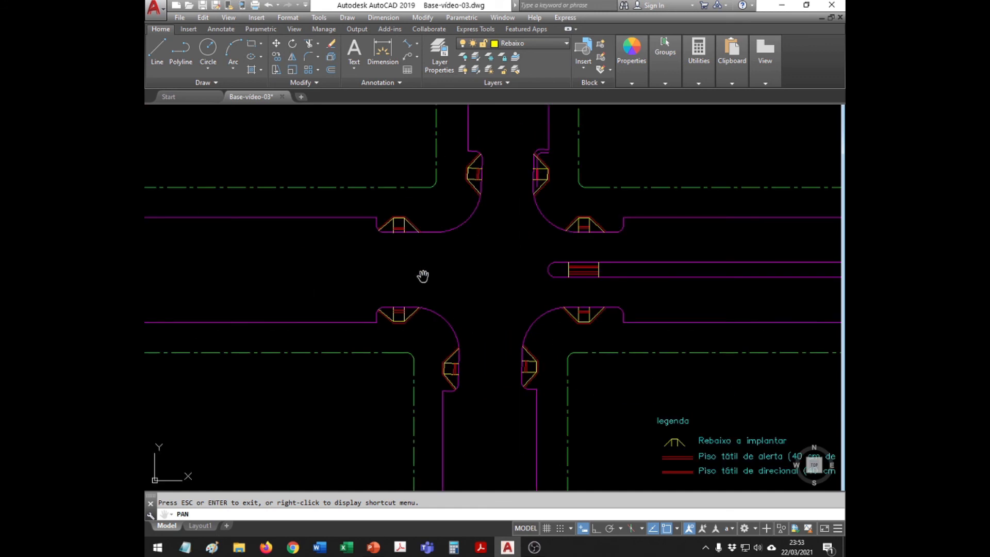
# Erase the stray duplicate polyline overlapping the kerb at the side-street ramp on the intersection's north-east corner
pyautogui.press('Escape')
pyautogui.click(541, 158)
pyautogui.moveTo(545, 152)
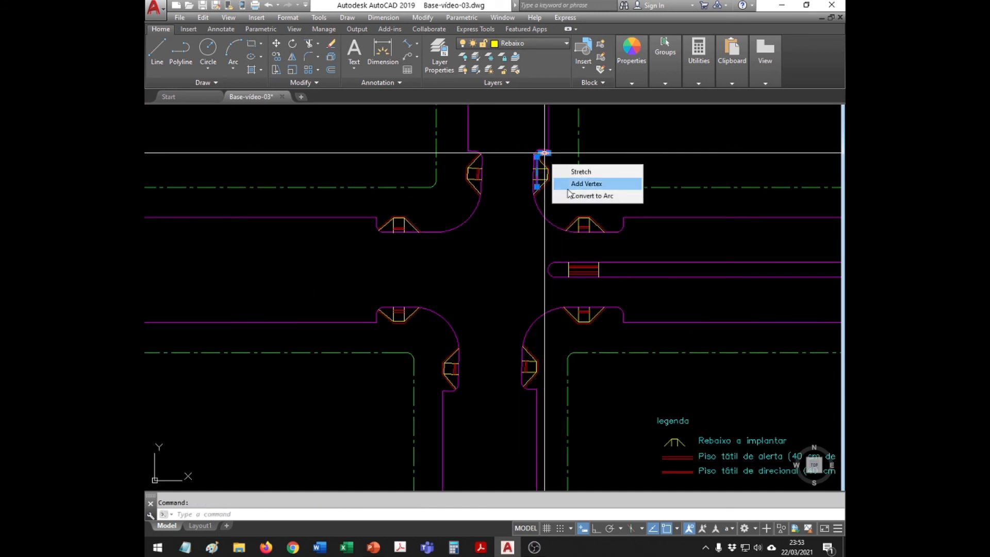
pyautogui.press('Delete')
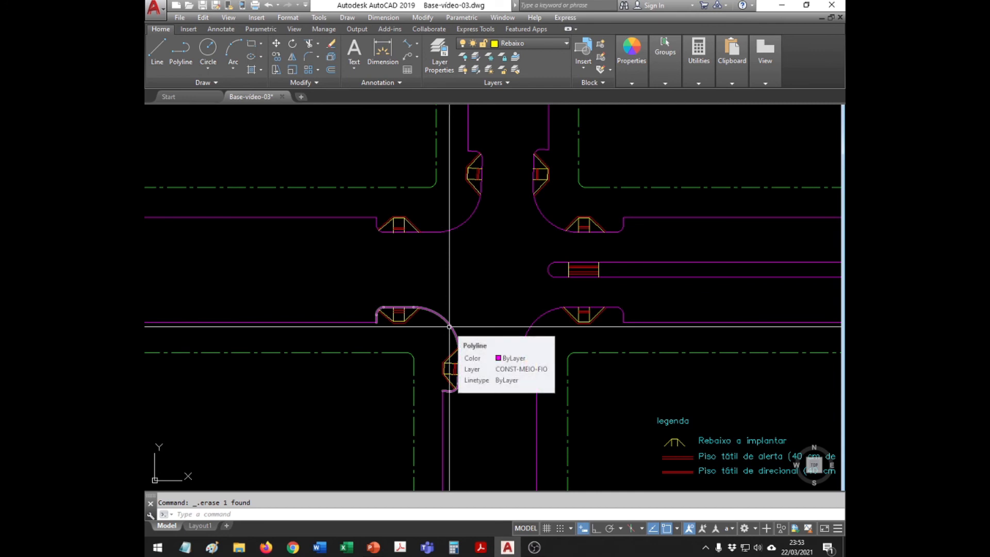
pyautogui.press('Escape')
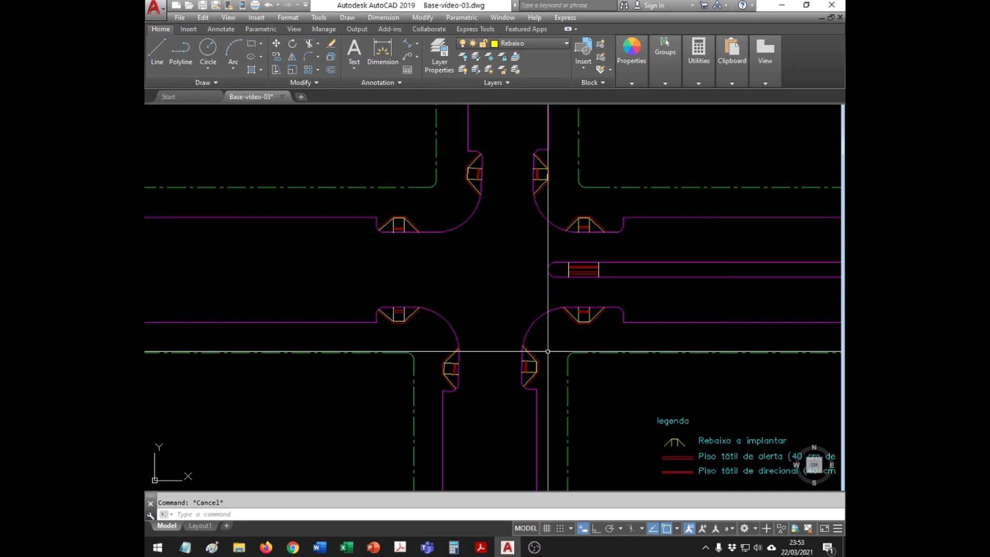
# Edit the legend's ramp entry to read "Rebaixo do tipo 1 a implantar"
pyautogui.press('Return')
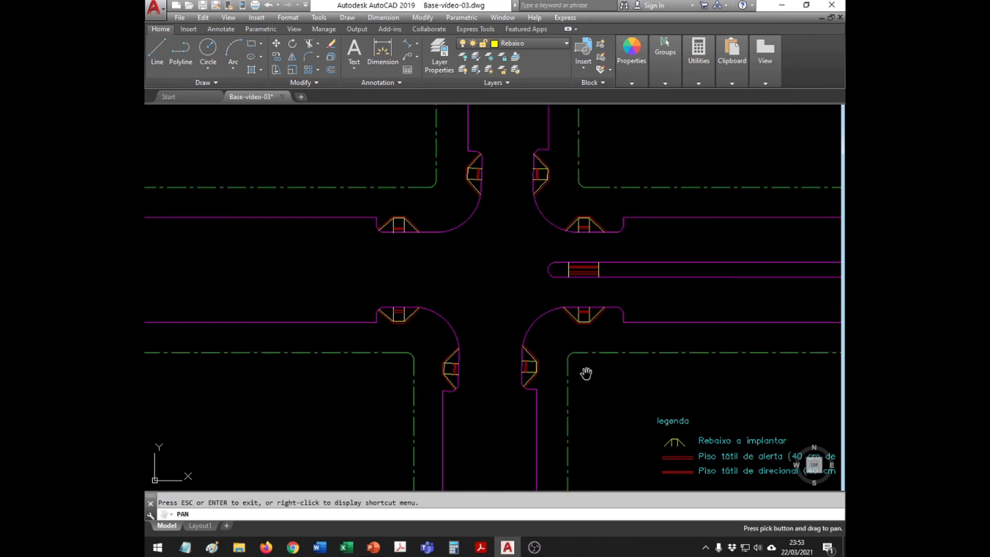
pyautogui.moveTo(671, 448); pyautogui.dragTo(491, 389)
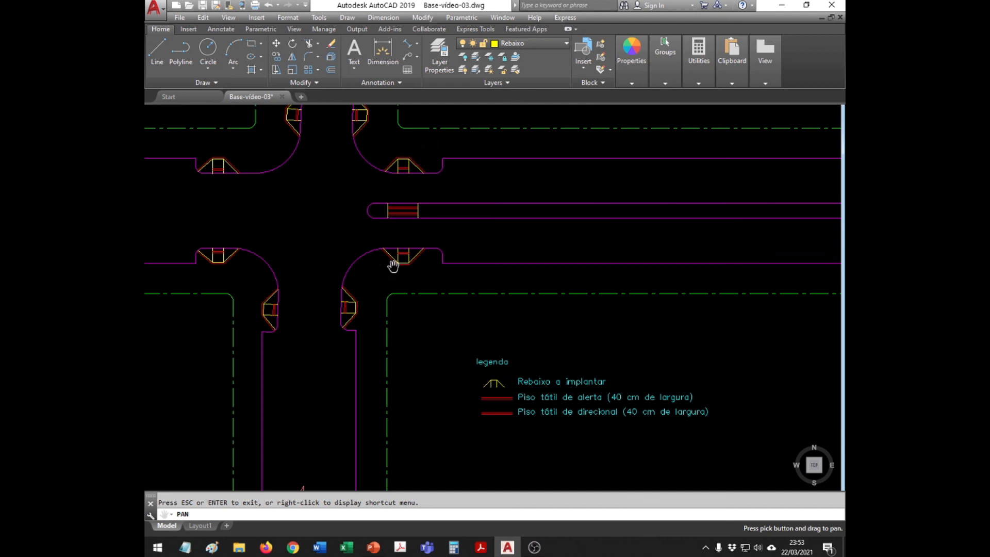
pyautogui.press('Escape')
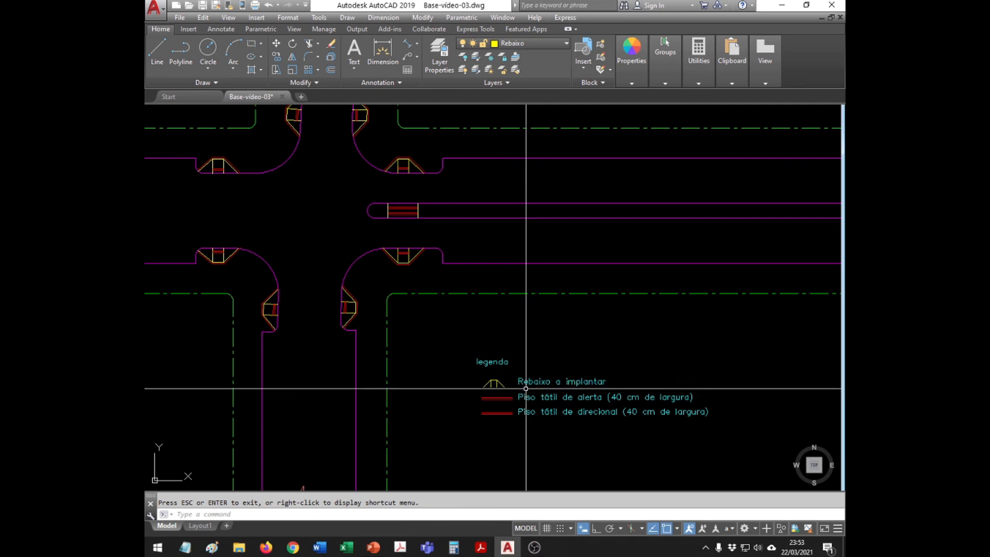
pyautogui.scroll(4, 525, 388)
pyautogui.press('Return')
pyautogui.moveTo(576, 379)
pyautogui.mouseDown()
pyautogui.moveTo(494, 326)
pyautogui.moveTo(473, 277)
pyautogui.mouseUp()
pyautogui.scroll(-2, 566, 281)
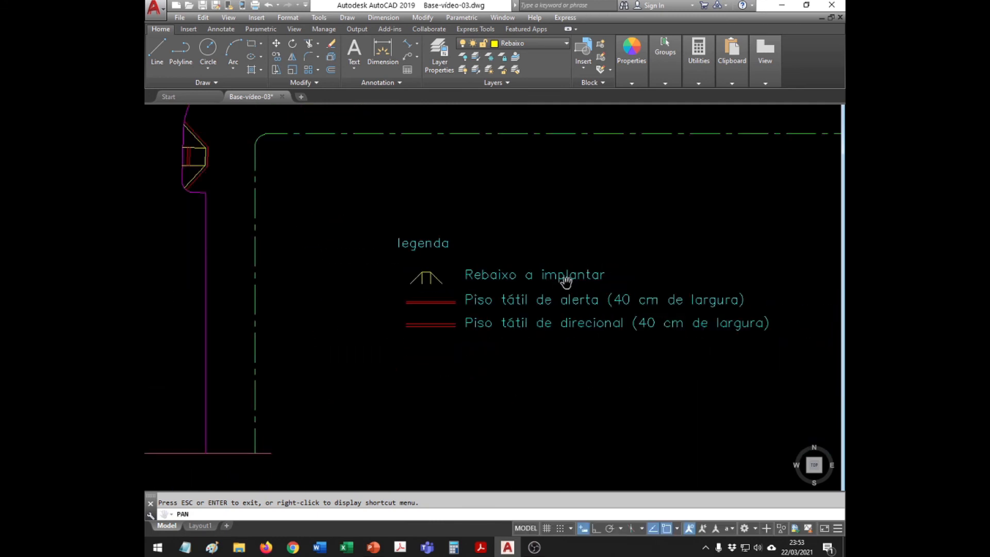
pyautogui.press('Escape')
pyautogui.write('ddedit')
pyautogui.press('Return')
pyautogui.click(519, 282)
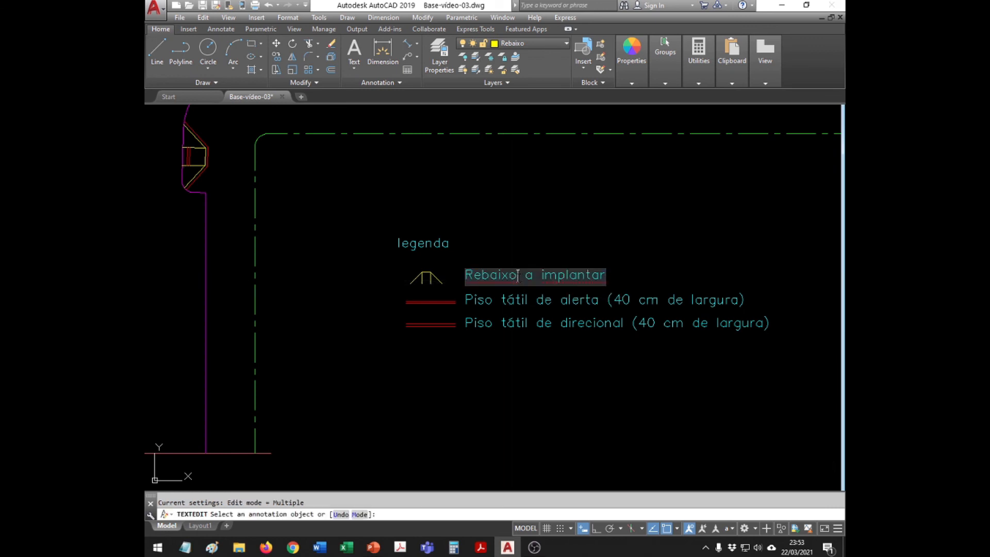
pyautogui.write('do tipo ')
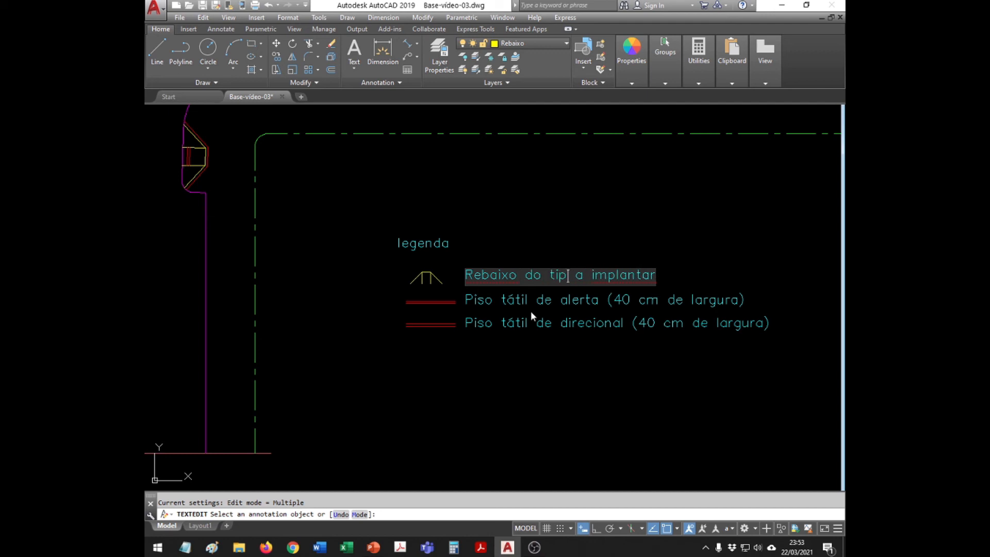
pyautogui.write('1')
pyautogui.click(564, 245)
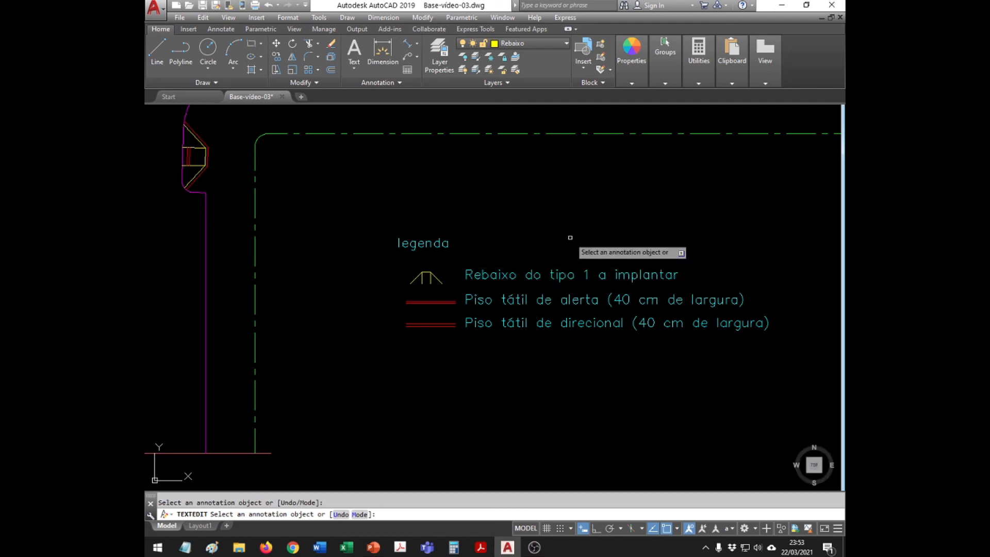
pyautogui.press('Escape')
pyautogui.press('Escape')
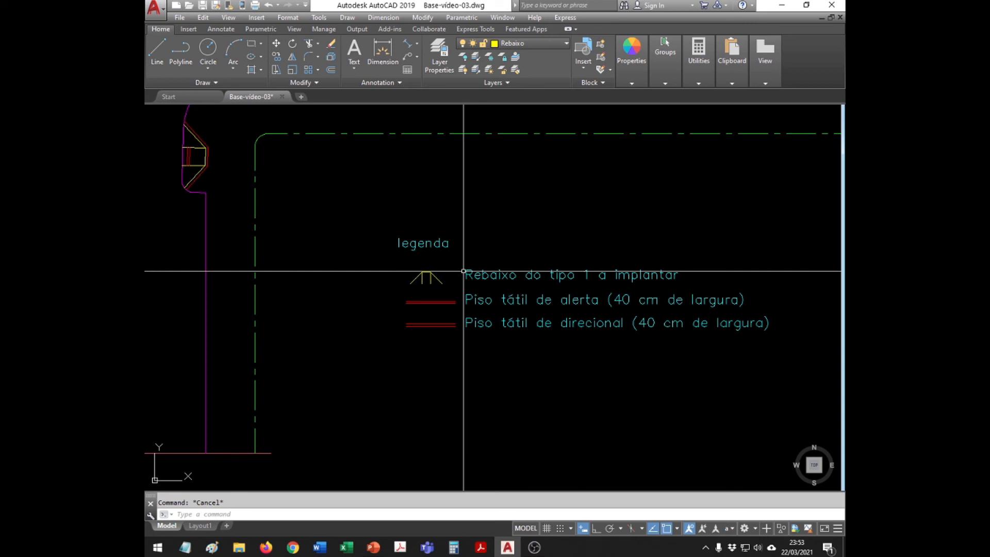
# Try offsetting the upper red line of the legend's directional paving symbol upward by 0.1, and erase the copy
pyautogui.scroll(-1, 449, 304)
pyautogui.scroll(1, 449, 303)
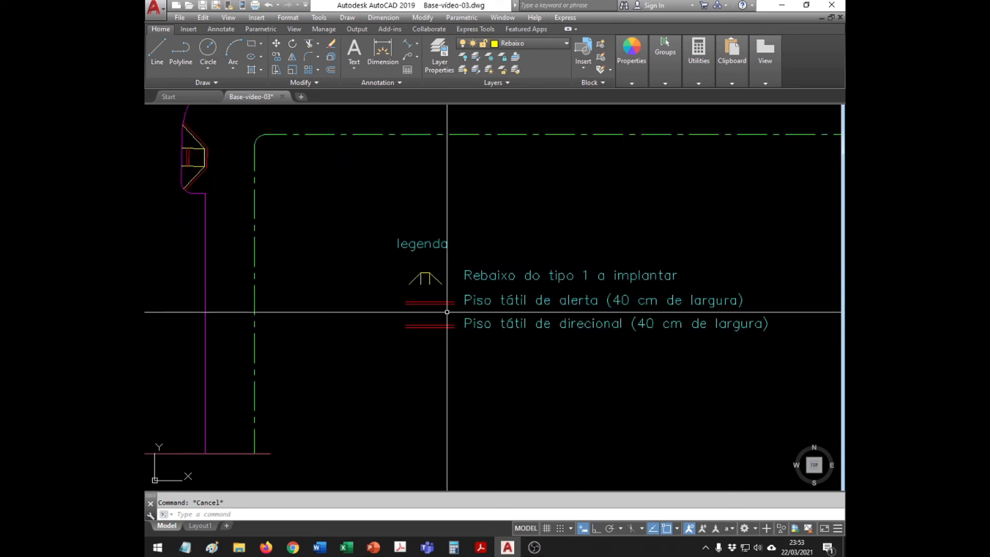
pyautogui.scroll(2, 447, 312)
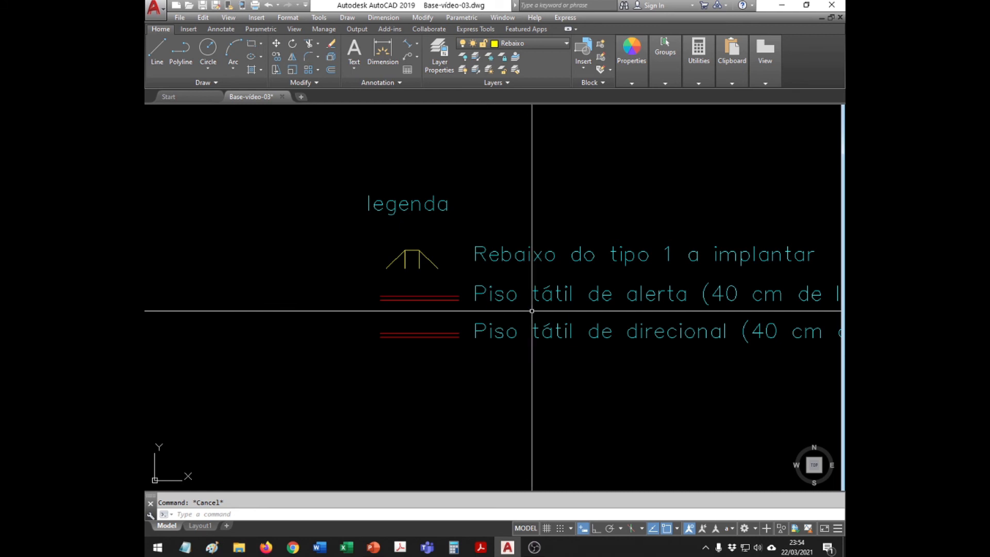
pyautogui.scroll(-4, 465, 310)
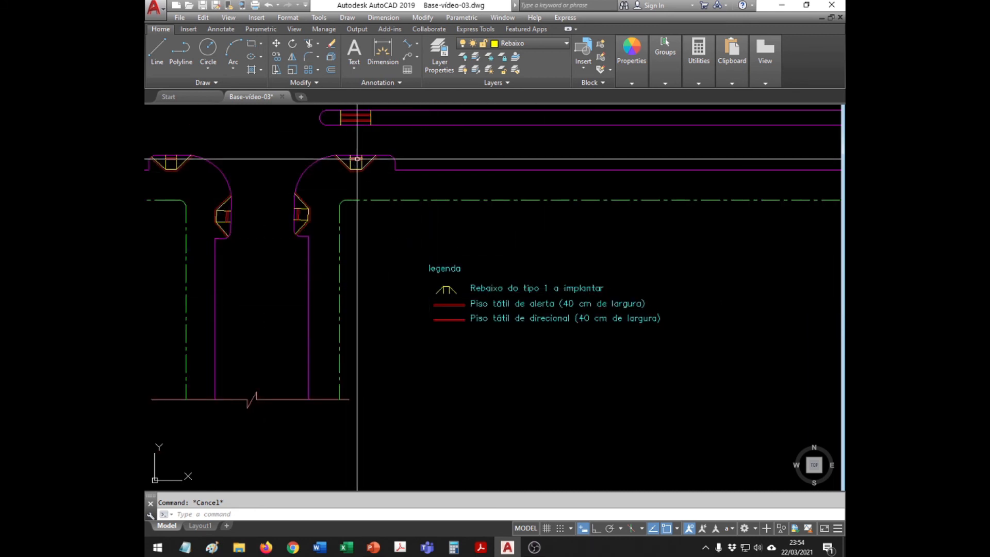
pyautogui.scroll(4, 356, 170)
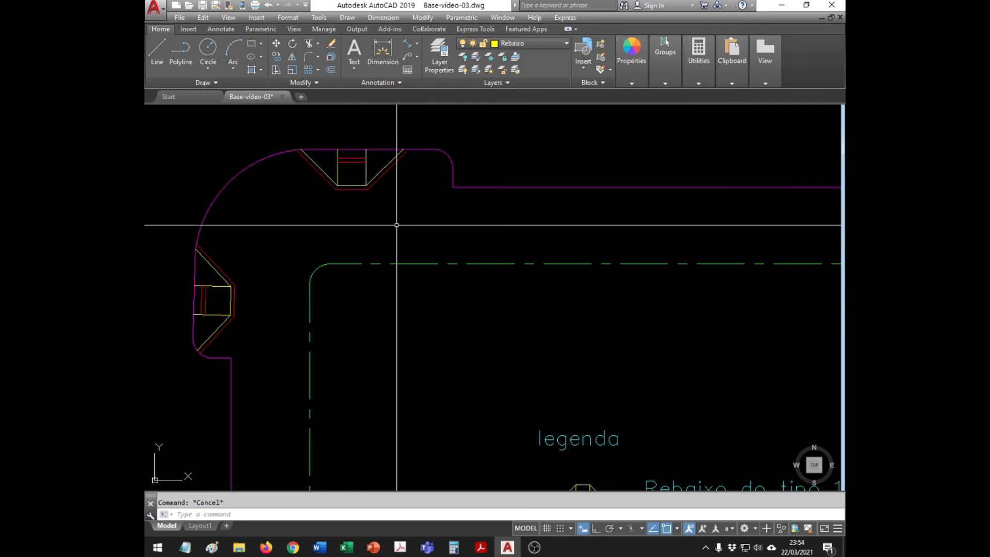
pyautogui.scroll(-2, 400, 223)
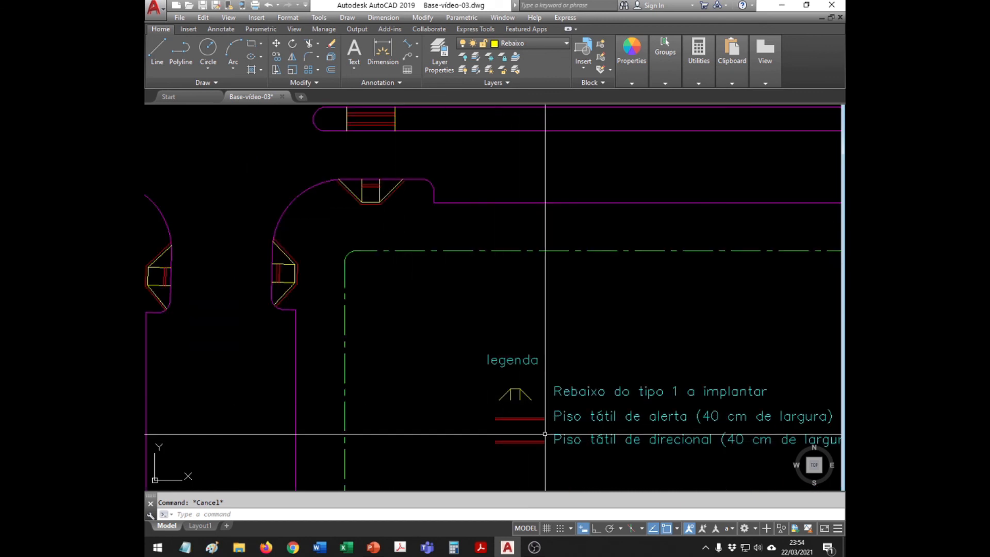
pyautogui.scroll(3, 547, 446)
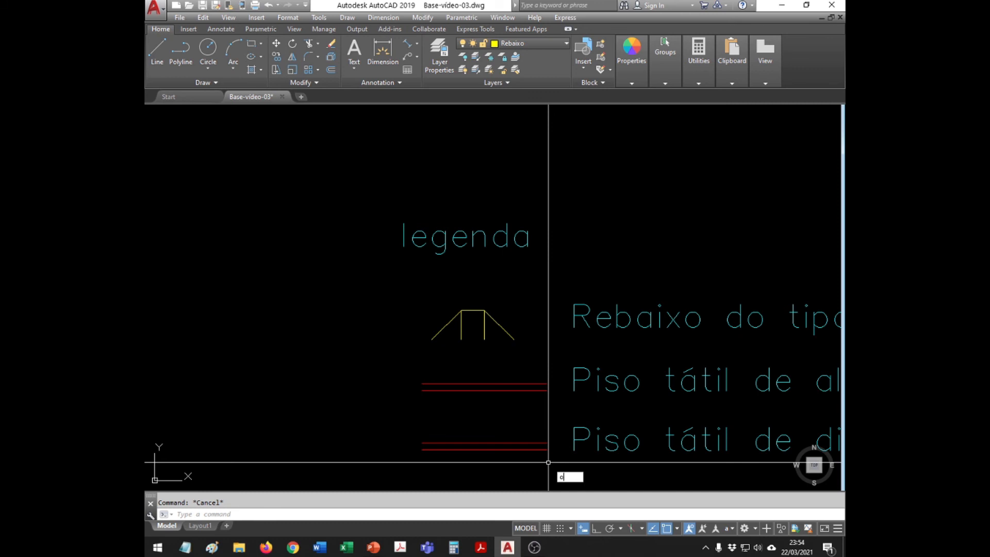
pyautogui.press('Return')
pyautogui.write('.1')
pyautogui.press('Return')
pyautogui.click(542, 443)
pyautogui.click(538, 431)
pyautogui.press('Return')
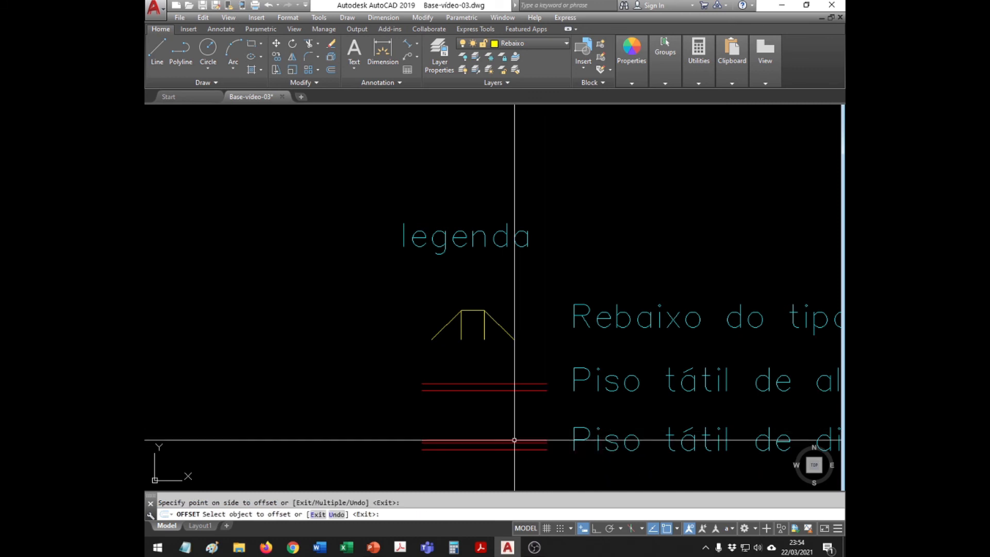
pyautogui.click(515, 439)
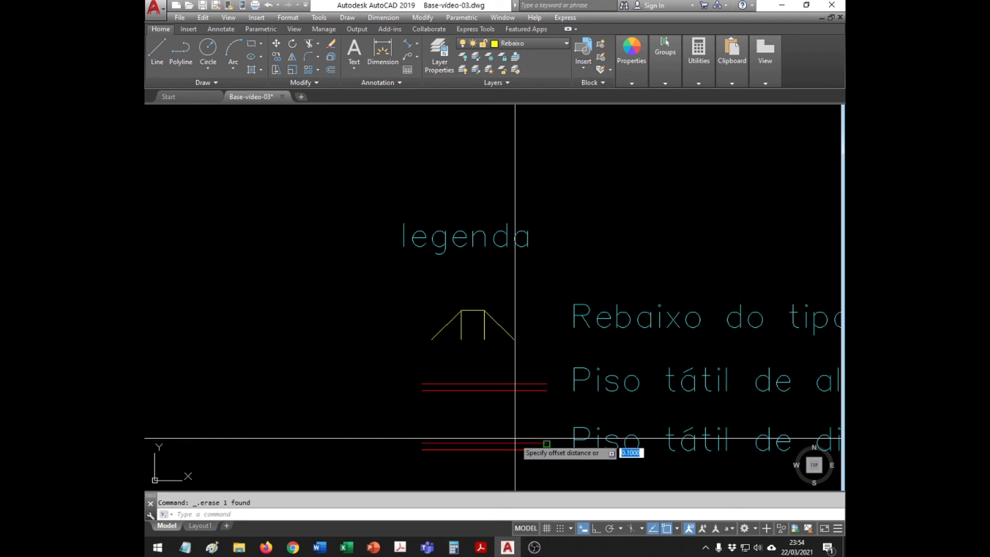
# Offset the upper red line of the legend's directional paving symbol upward by 0.2
pyautogui.write('.2')
pyautogui.press('Return')
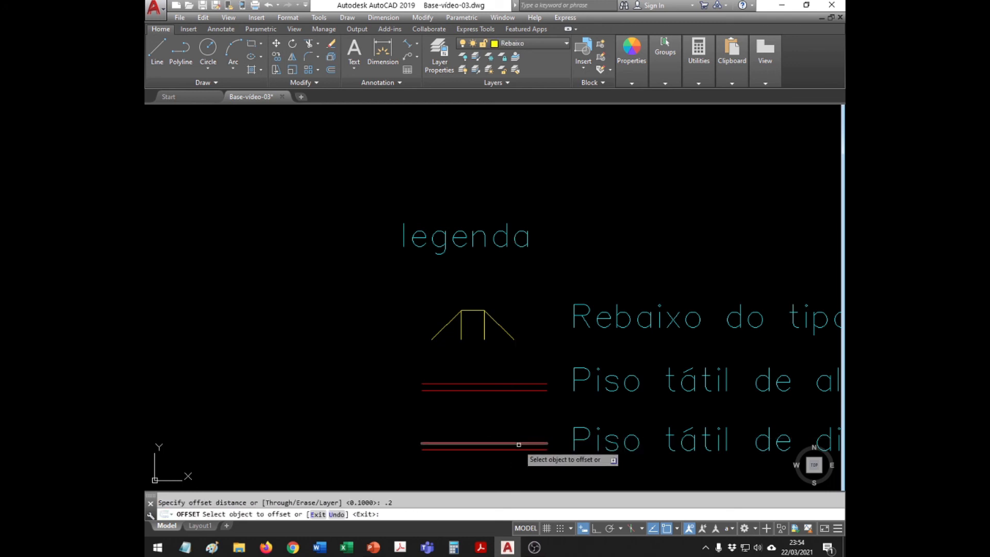
pyautogui.click(519, 444)
pyautogui.click(517, 427)
pyautogui.scroll(-4, 529, 414)
pyautogui.press('Escape')
# Compare the legend's symbols with the kerb ramps and the tactile paving of the median crossing
pyautogui.moveTo(529, 414); pyautogui.dragTo(459, 313, button='middle')
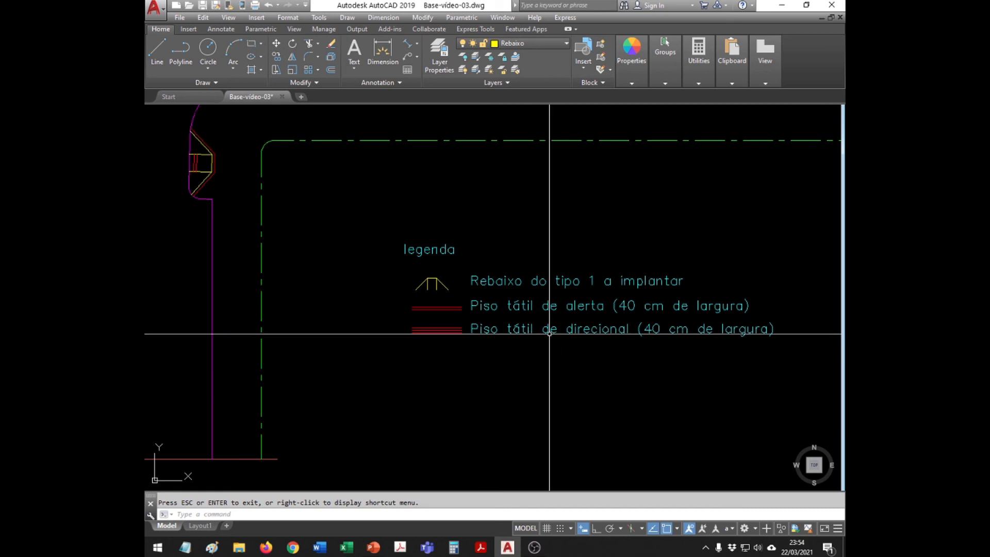
pyautogui.write('p')
pyautogui.press('Return')
pyautogui.moveTo(453, 326)
pyautogui.mouseDown()
pyautogui.moveTo(506, 347)
pyautogui.moveTo(488, 341)
pyautogui.moveTo(495, 345)
pyautogui.mouseUp()
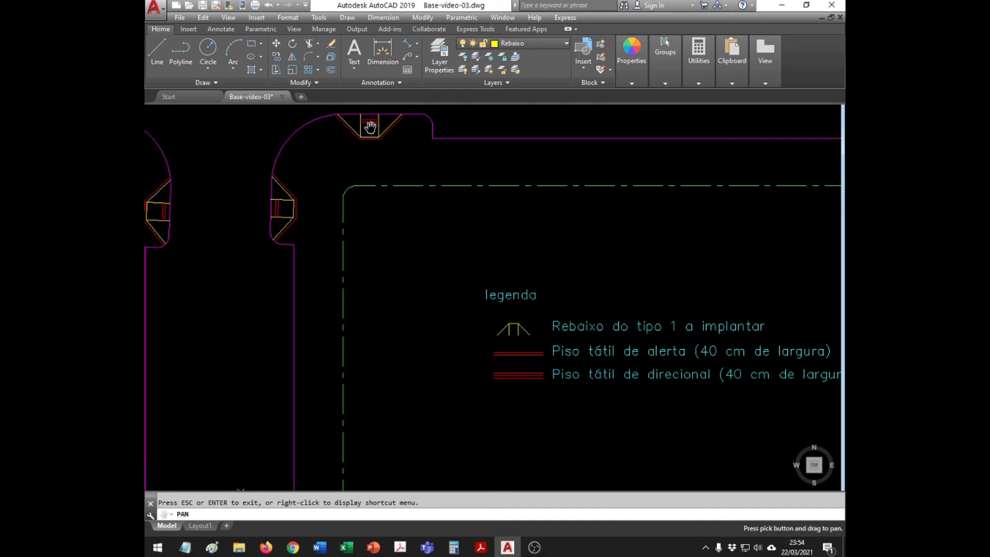
pyautogui.moveTo(387, 133); pyautogui.dragTo(393, 197)
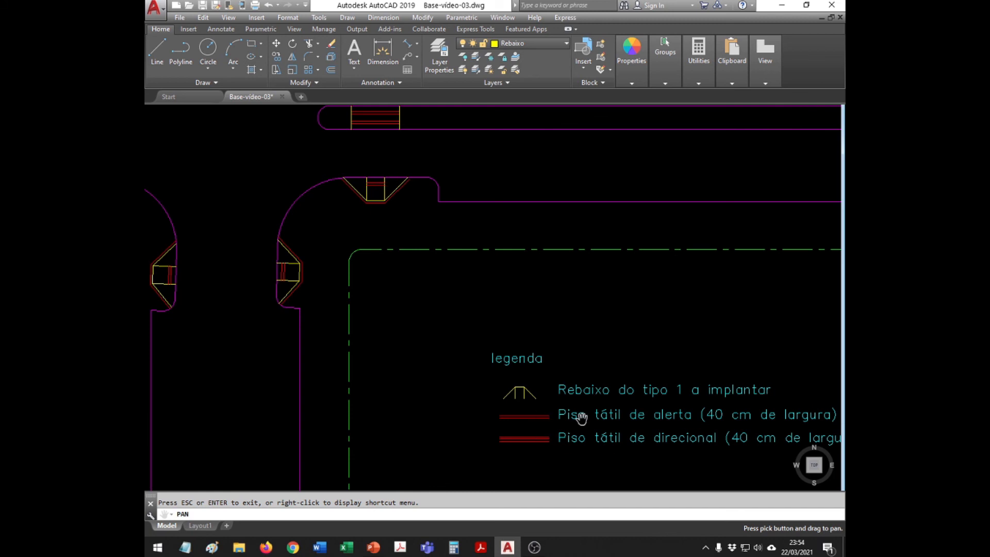
pyautogui.moveTo(373, 207)
pyautogui.mouseDown()
pyautogui.moveTo(389, 284)
pyautogui.moveTo(415, 305)
pyautogui.mouseUp()
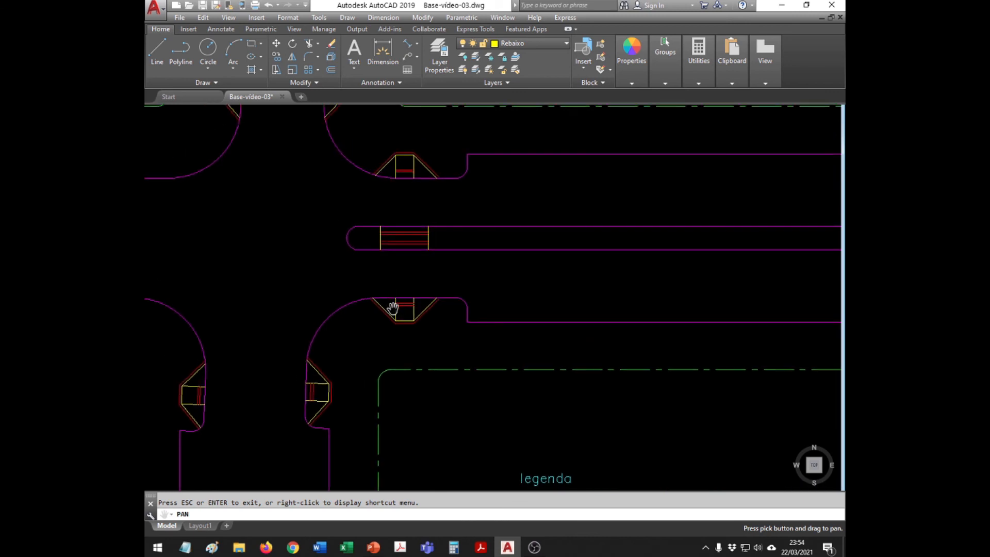
pyautogui.moveTo(402, 269); pyautogui.dragTo(430, 326, button='middle')
pyautogui.scroll(2, 438, 244)
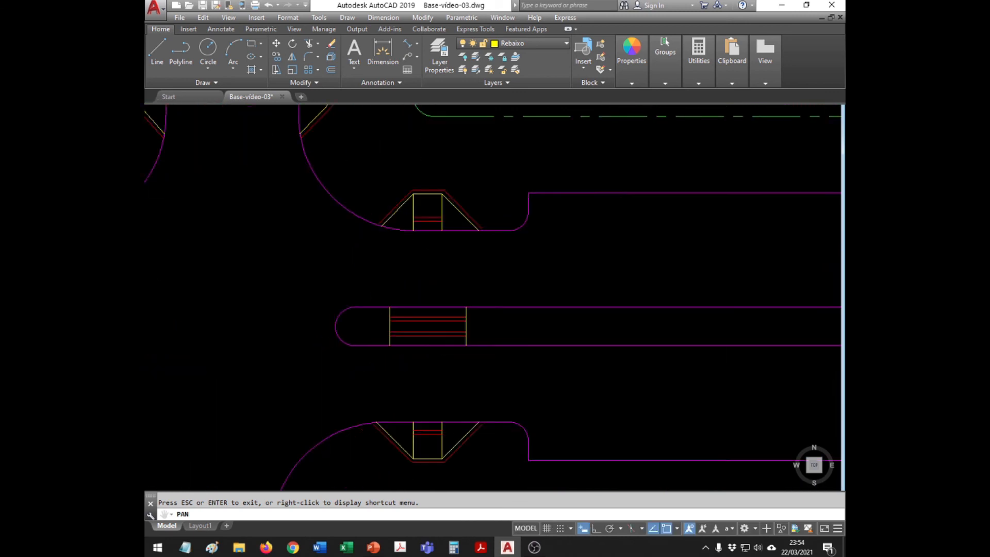
# Extend the ends of the red alert paving outline to the kerb on the ramp north of the median crossing
pyautogui.press('Return')
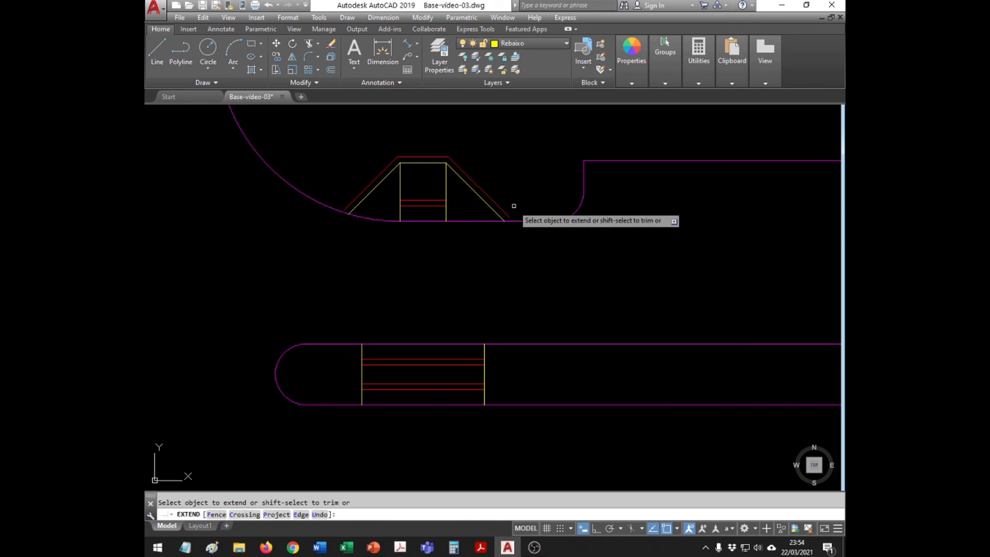
pyautogui.press('Escape')
pyautogui.press('Return')
pyautogui.press('Return')
pyautogui.press('Escape')
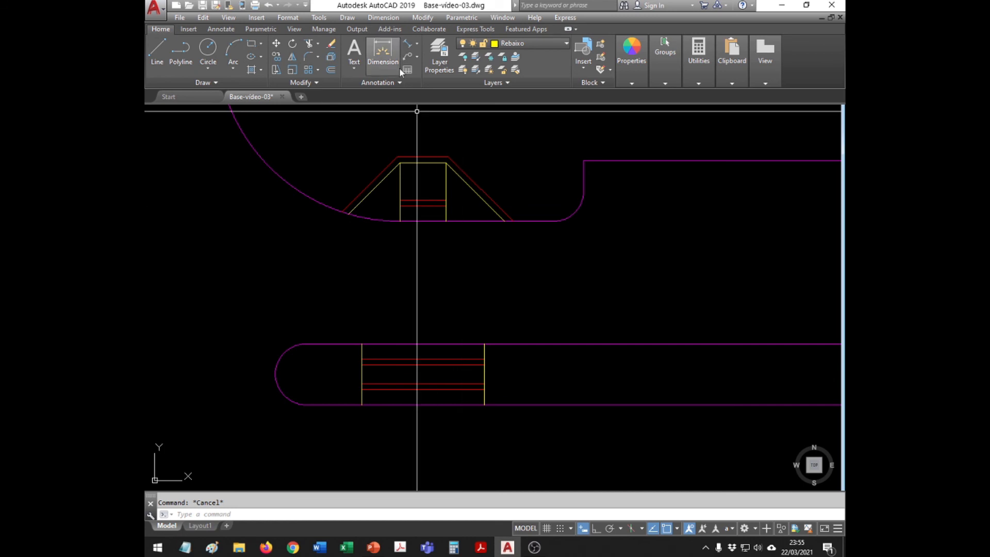
# Make cotas the current layer and draw a vertical reference line down from the kerb corner east of the ramp
pyautogui.click(407, 43)
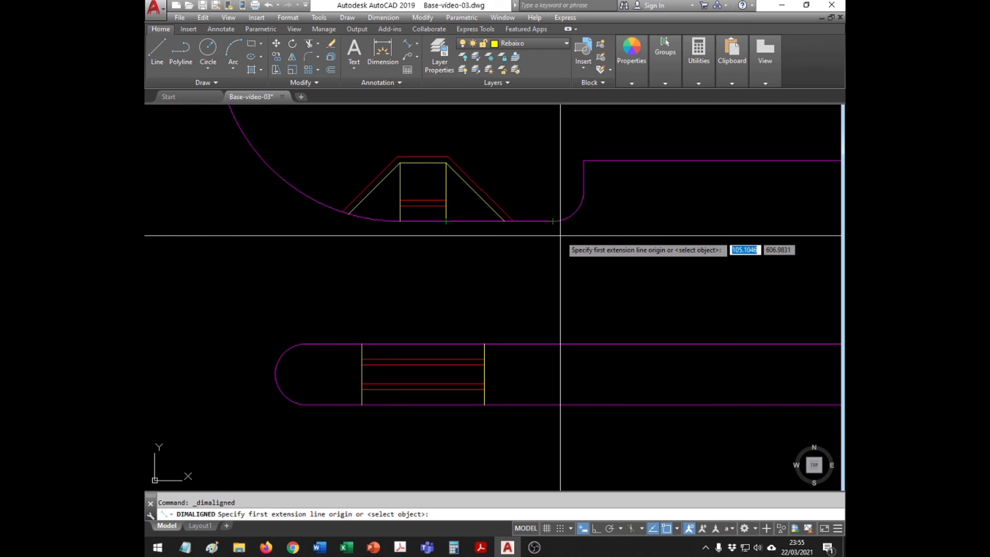
pyautogui.press('Escape')
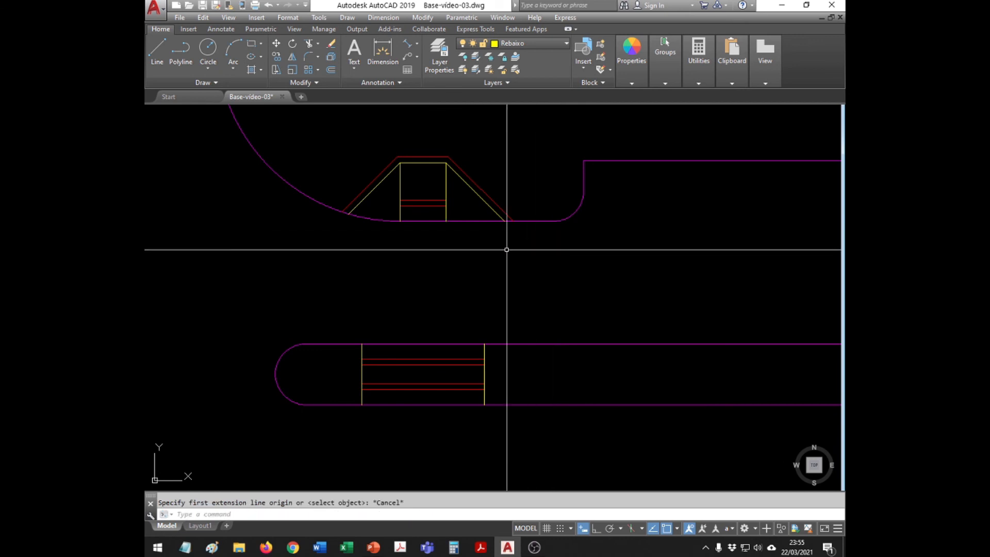
pyautogui.click(541, 43)
pyautogui.click(527, 96)
pyautogui.press('Escape')
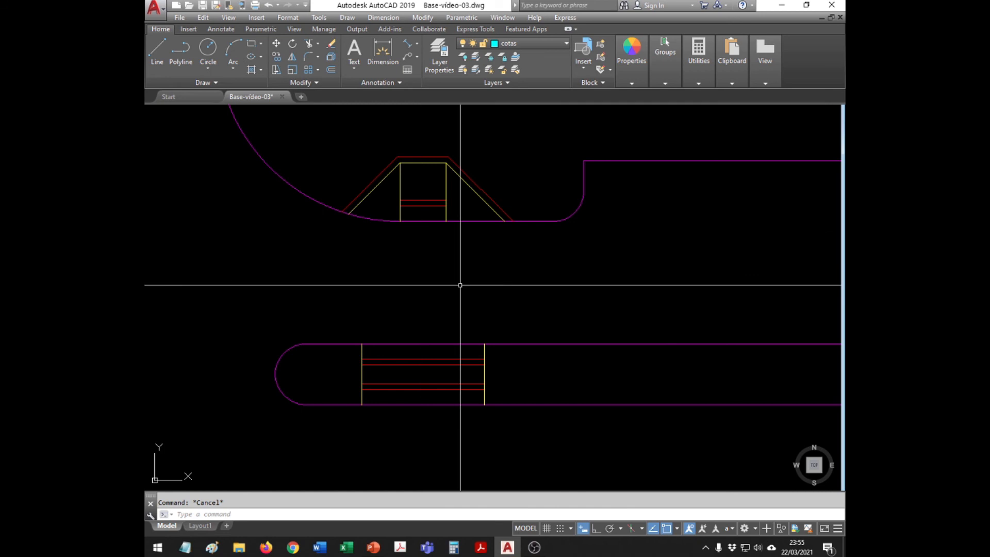
pyautogui.write('l')
pyautogui.press('Return')
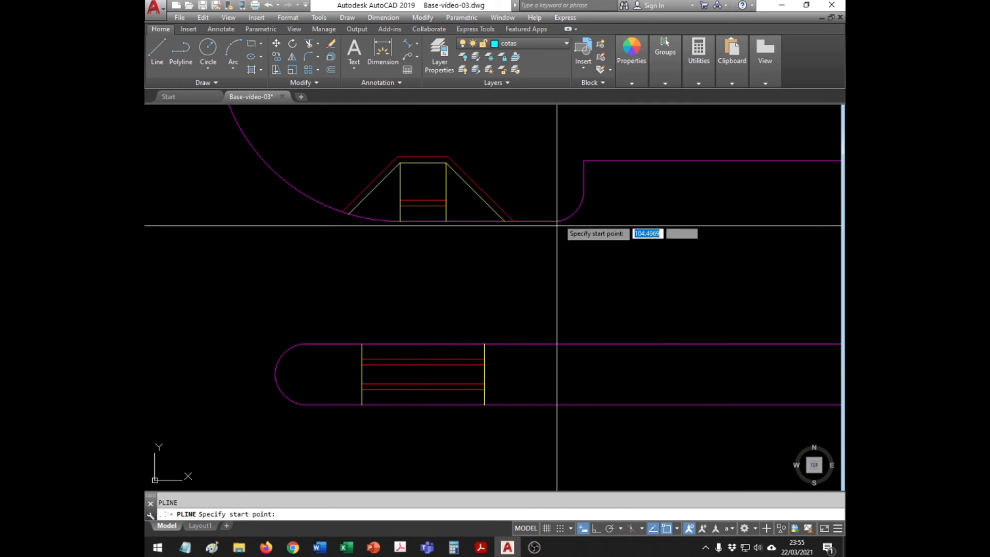
pyautogui.click(583, 160)
pyautogui.click(584, 249)
pyautogui.press('Escape')
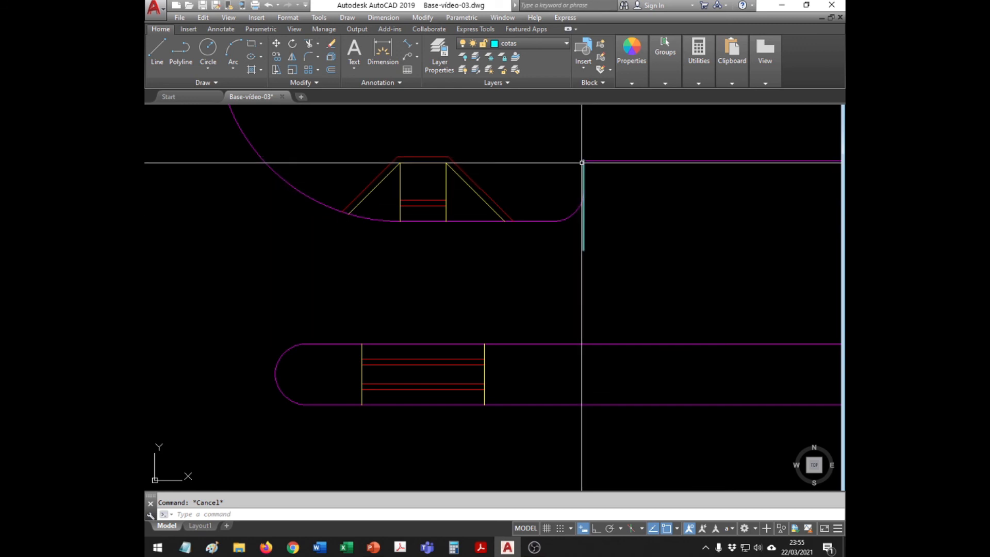
# Add an aligned dimension from the ramp's east end perpendicular to the reference line, placed below the kerb
pyautogui.click(406, 46)
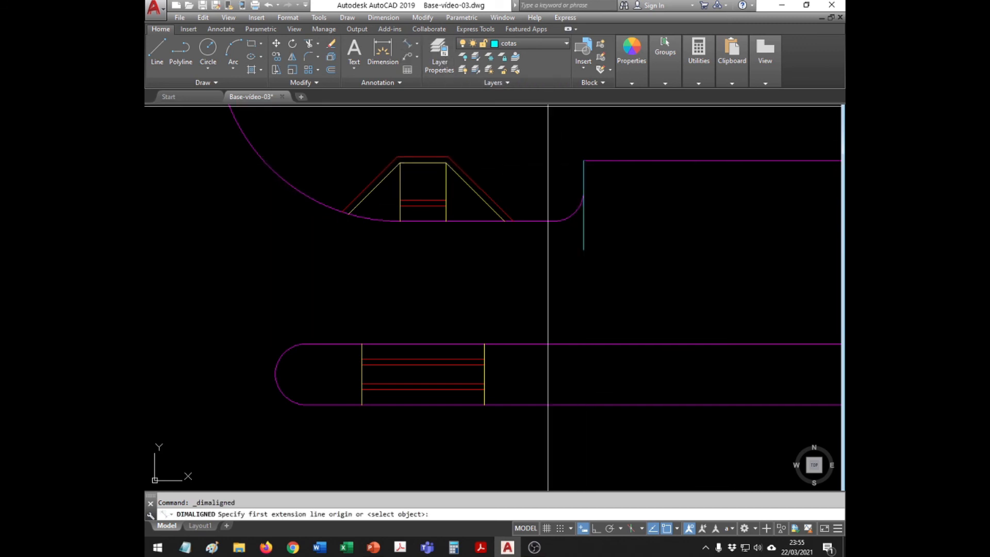
pyautogui.click(513, 222)
pyautogui.keyDown('shift'); pyautogui.rightClick(510, 229); pyautogui.keyUp('shift')
pyautogui.click(536, 416)
pyautogui.click(584, 223)
pyautogui.click(552, 240)
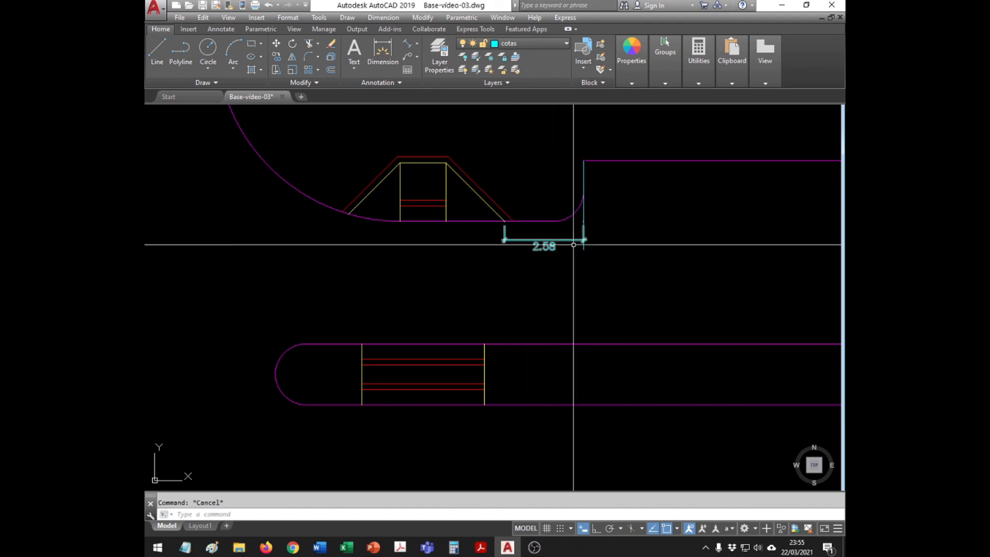
pyautogui.click(581, 255)
pyautogui.click(589, 159)
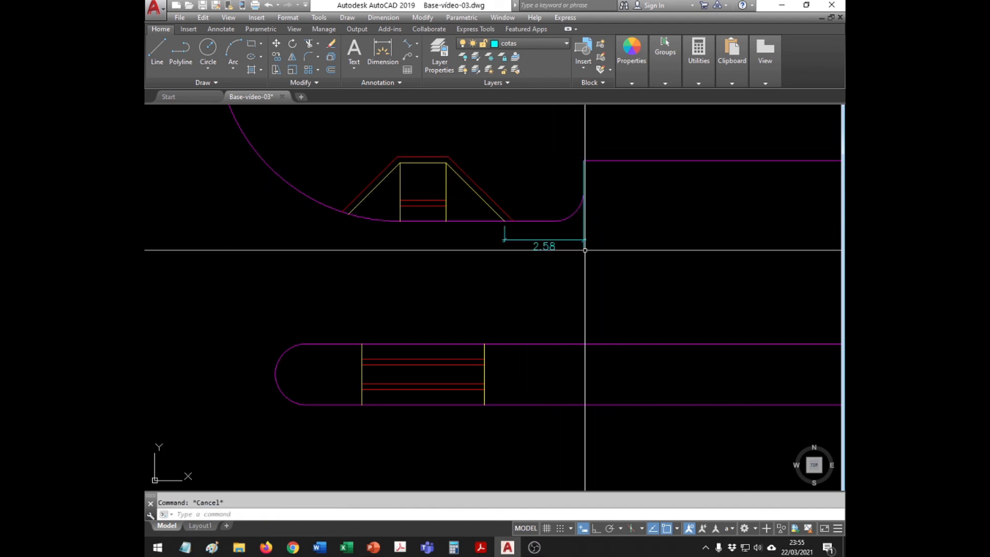
# Erase the vertical reference line and add an aligned dimension across the ramp's east flare, in line with the existing dimension
pyautogui.press('Escape')
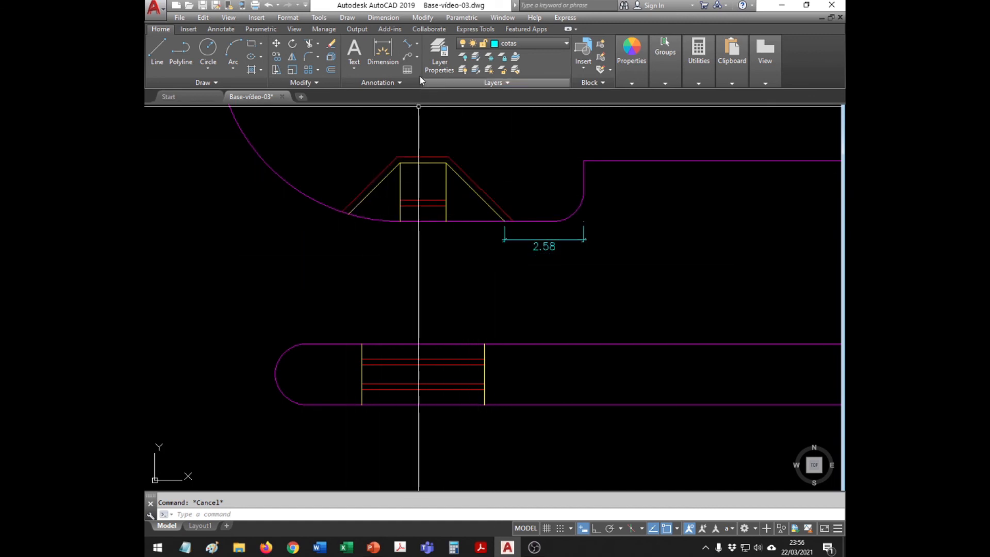
pyautogui.click(407, 47)
pyautogui.click(499, 221)
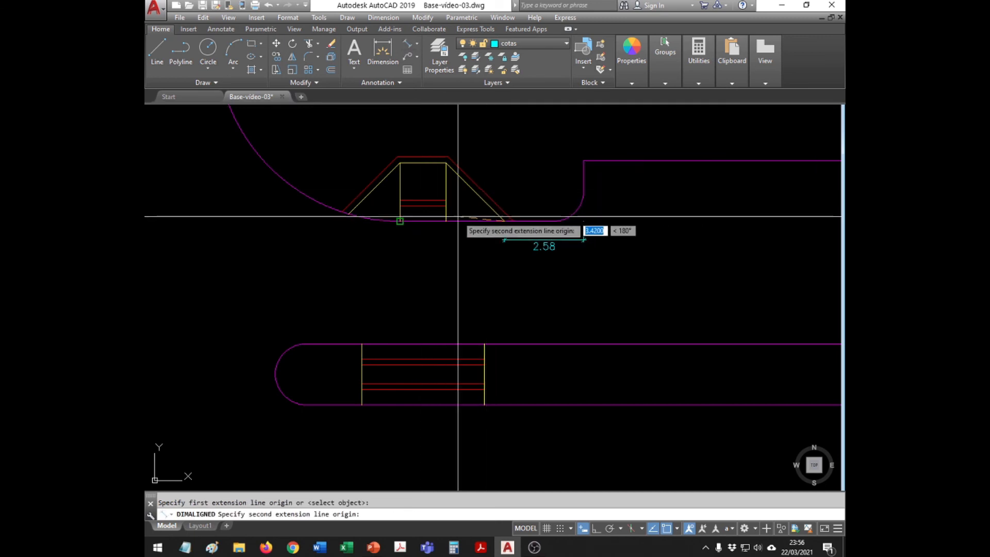
pyautogui.click(447, 221)
pyautogui.click(498, 239)
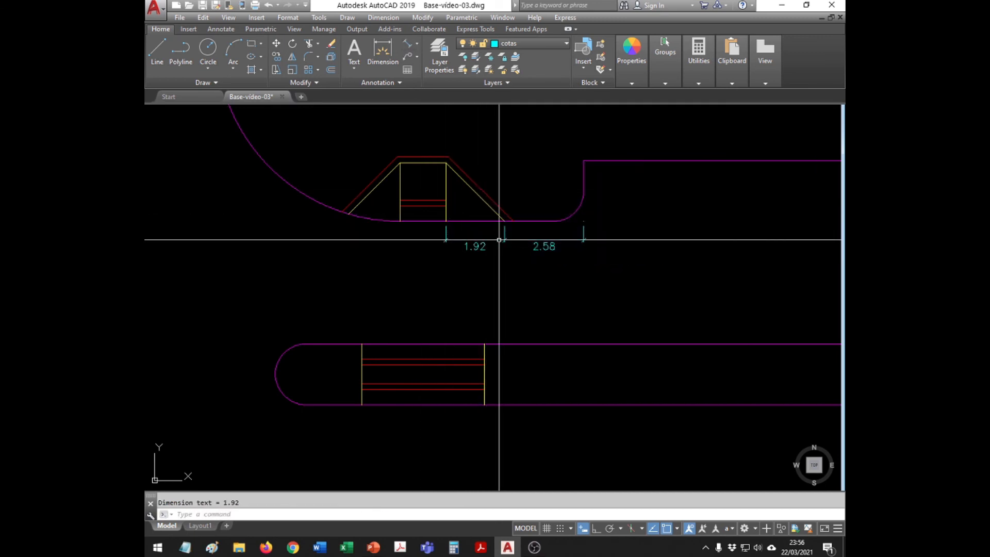
# Add aligned dimensions for the ramp's central width and west flare, continuing the dimension row below the kerb
pyautogui.click(447, 221)
pyautogui.click(401, 222)
pyautogui.click(438, 238)
pyautogui.press('Return')
pyautogui.click(401, 221)
pyautogui.click(348, 214)
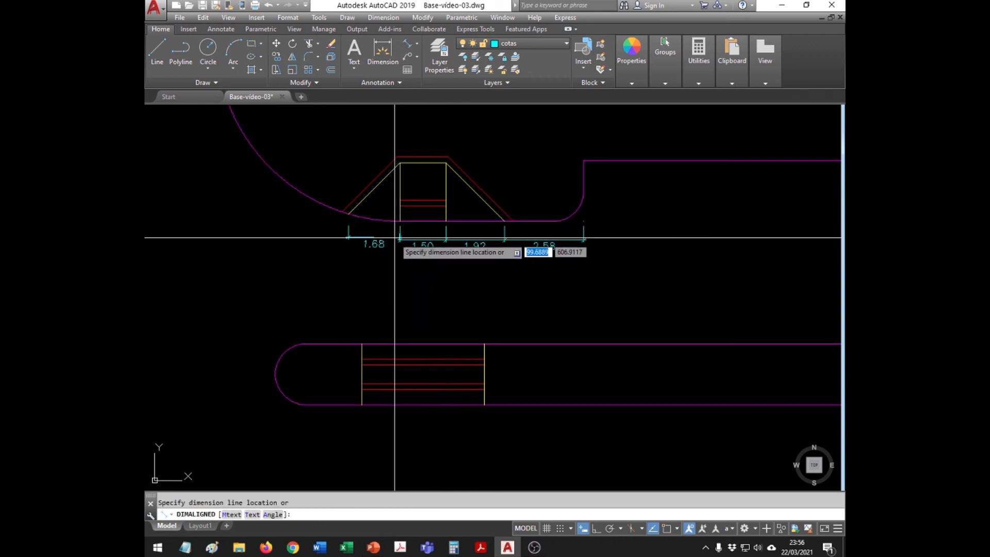
pyautogui.click(395, 240)
# Move the west end of the ramp's yellow outline slightly west along the curved kerb
pyautogui.click(355, 208)
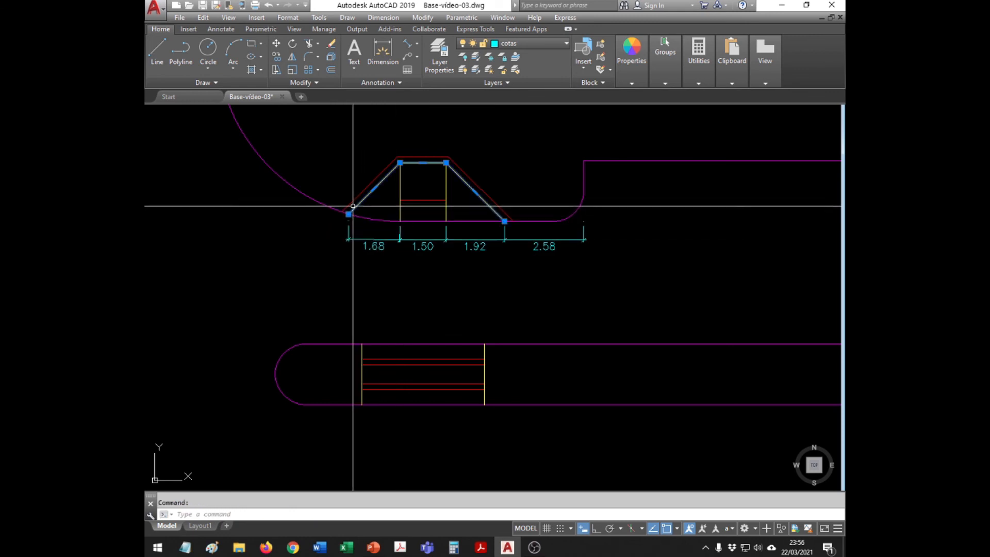
pyautogui.scroll(4, 349, 206)
pyautogui.click(355, 251)
pyautogui.click(331, 261)
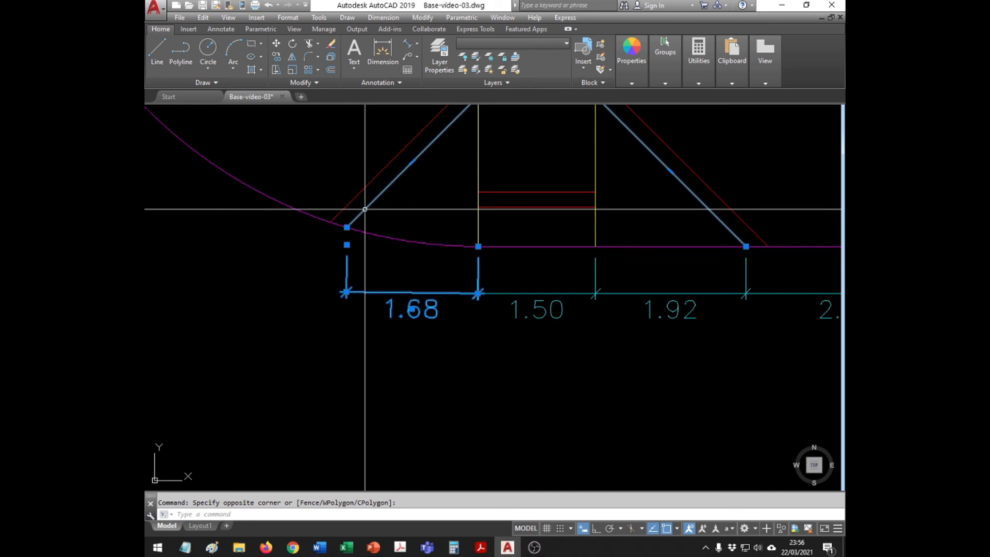
pyautogui.press('Escape')
pyautogui.click(353, 222)
pyautogui.click(344, 207)
pyautogui.click(339, 215)
pyautogui.click(347, 228)
pyautogui.keyDown('shift'); pyautogui.rightClick(341, 227); pyautogui.keyUp('shift')
pyautogui.press('r')
pyautogui.click(342, 225)
pyautogui.press('Escape')
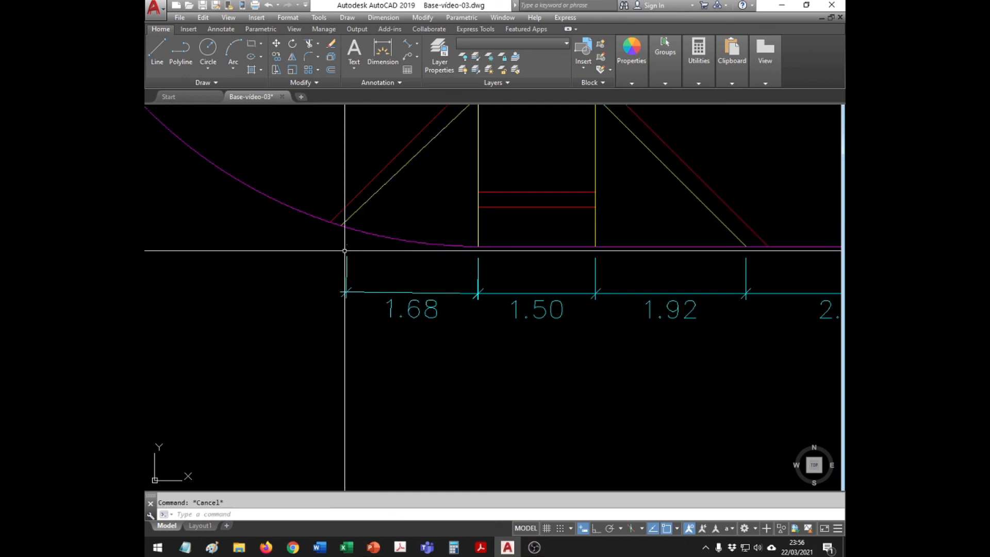
# Stretch the outer origin of the west flare's dimension westward so that it spans 1.92
pyautogui.click(347, 245)
pyautogui.click(348, 244)
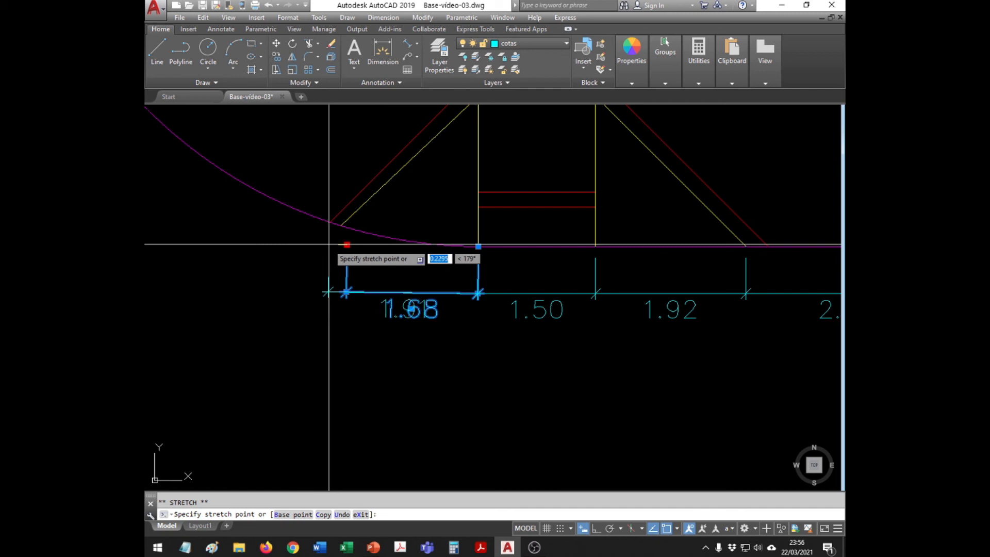
pyautogui.click(328, 244)
pyautogui.press('Escape')
# Stretch the west ends of the red and yellow ramp outlines along the kerb, aligning the yellow end with the flare dimension's outer limit
pyautogui.click(343, 221)
pyautogui.click(339, 210)
pyautogui.click(330, 222)
pyautogui.keyDown('shift'); pyautogui.rightClick(330, 222); pyautogui.keyUp('shift')
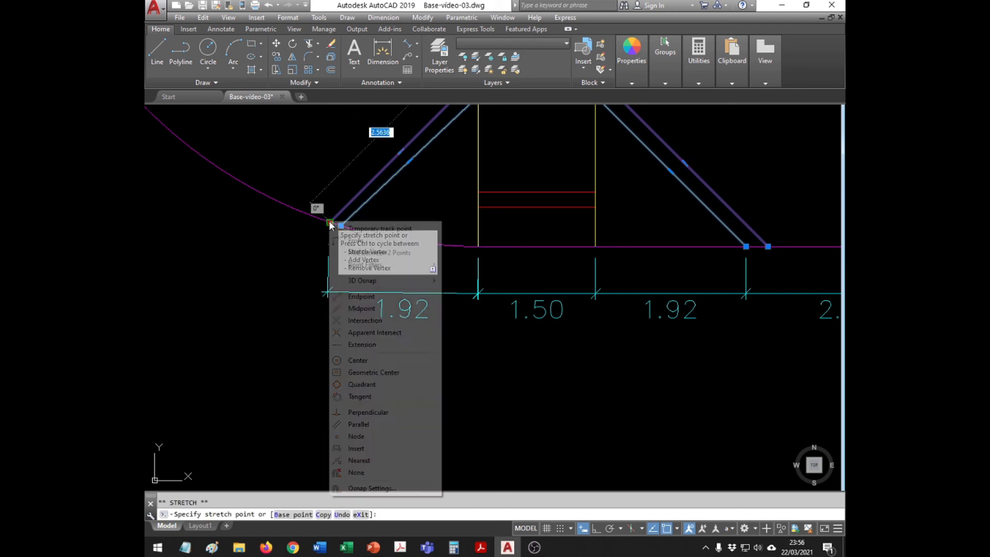
pyautogui.press('r')
pyautogui.click(317, 213)
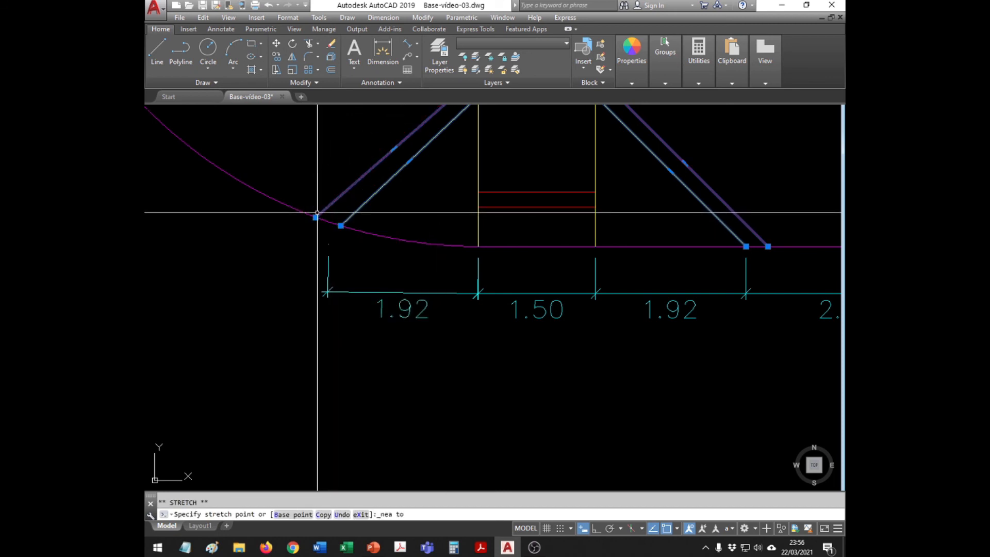
pyautogui.click(340, 225)
pyautogui.keyDown('shift'); pyautogui.rightClick(336, 223); pyautogui.keyUp('shift')
pyautogui.press('r')
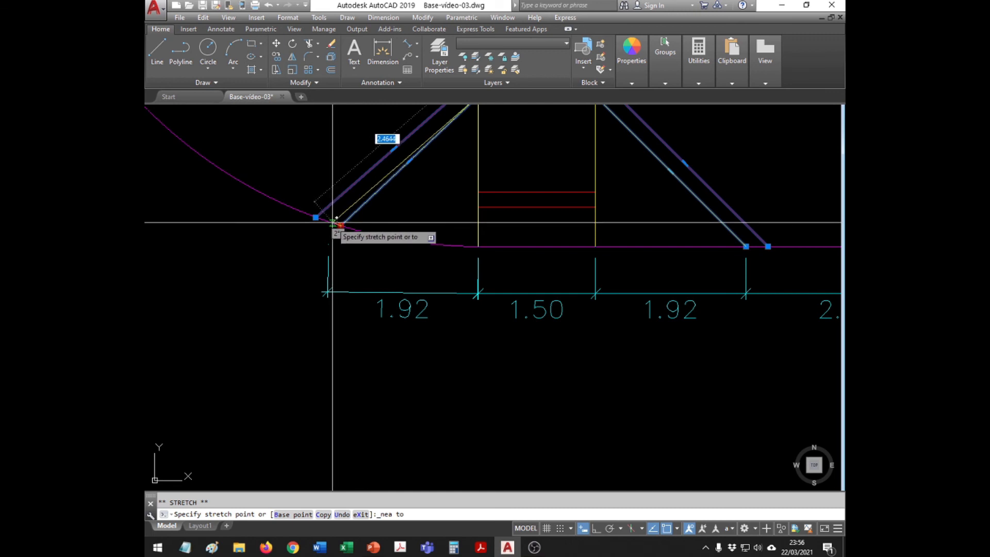
pyautogui.click(330, 223)
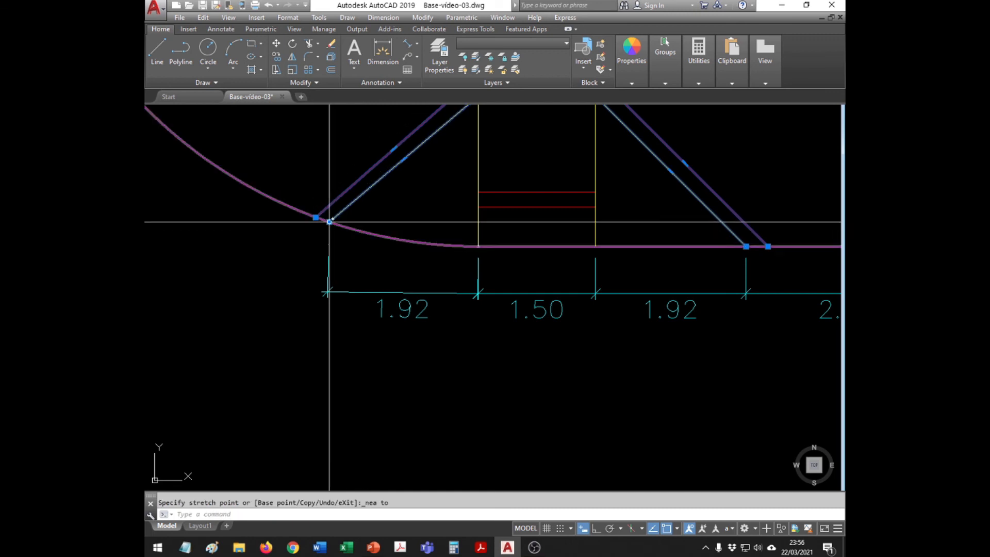
pyautogui.press('Escape')
# Add a vertical aligned dimension for the ramp's depth, placed just east of the ramp
pyautogui.scroll(-4, 365, 243)
pyautogui.scroll(-2, 365, 243)
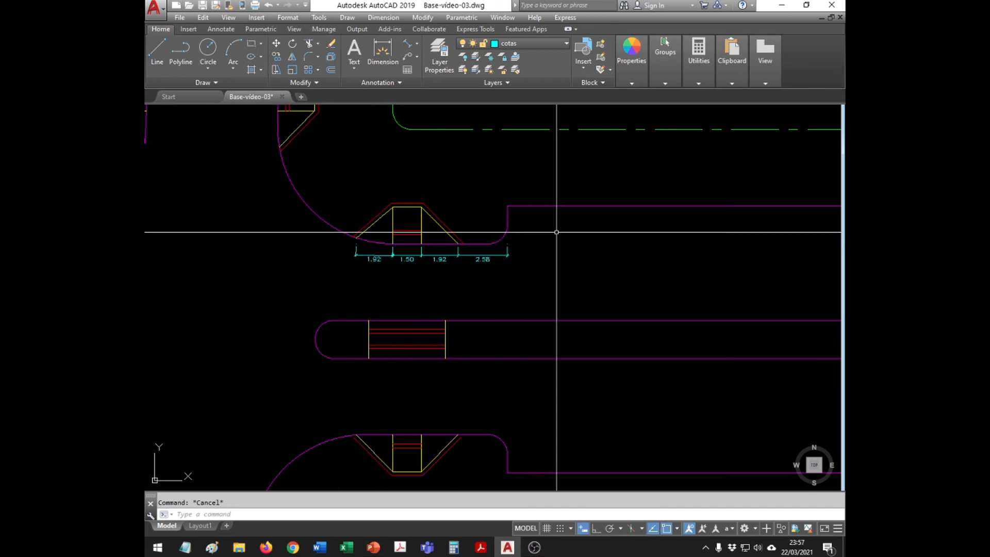
pyautogui.click(406, 52)
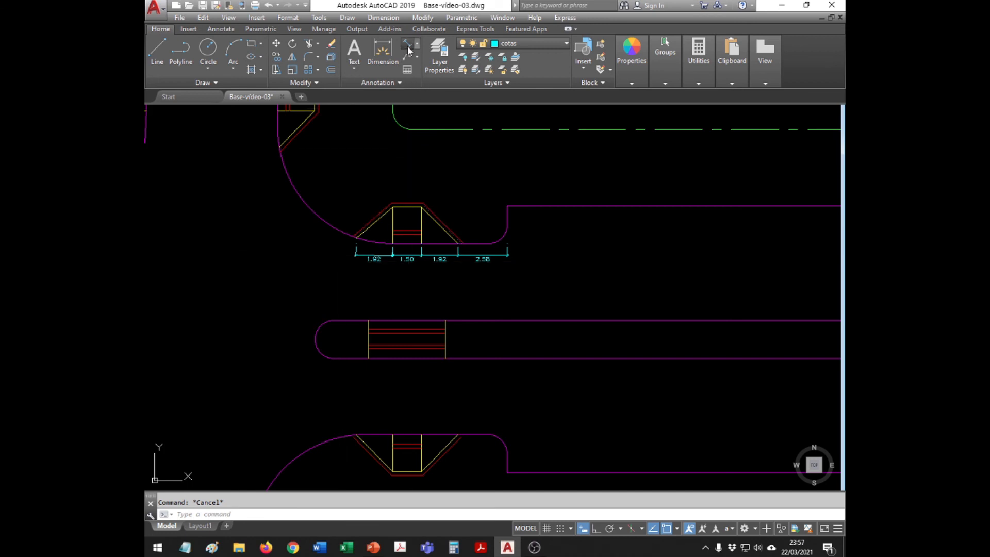
pyautogui.click(421, 243)
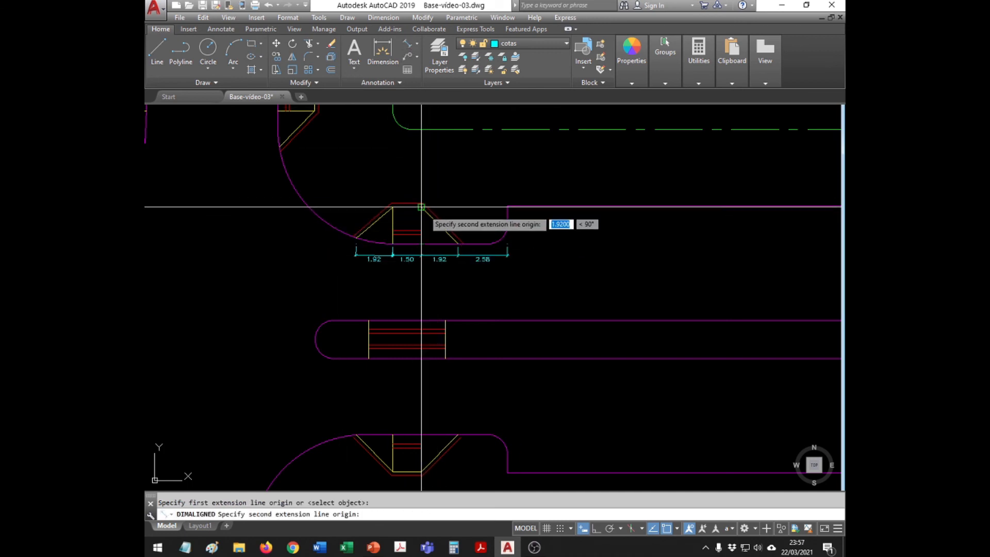
pyautogui.click(421, 207)
pyautogui.press('F2')
pyautogui.press('F2')
pyautogui.press('F3')
pyautogui.press('Escape')
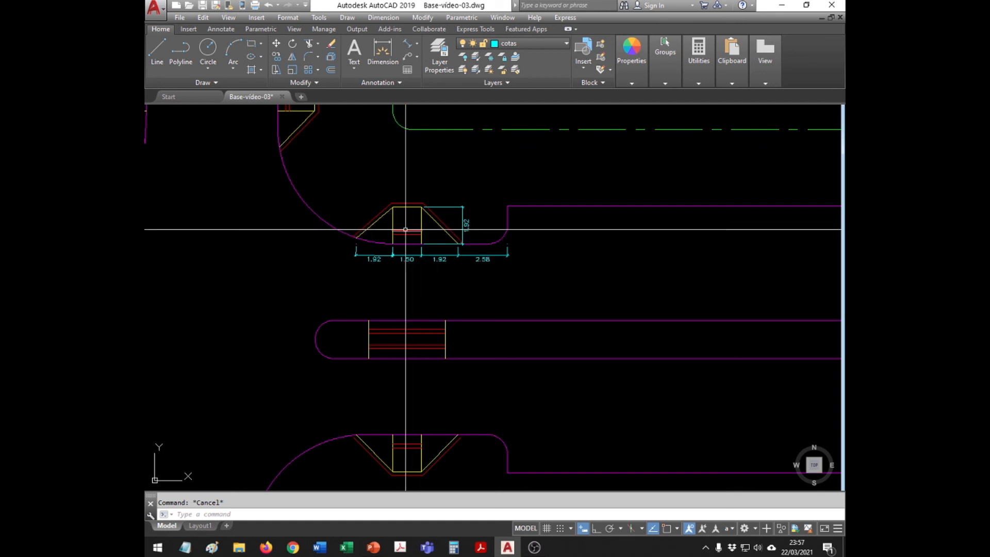
# Review the ramps, median crossings and legend across the western and eastern intersections
pyautogui.scroll(-4, 404, 228)
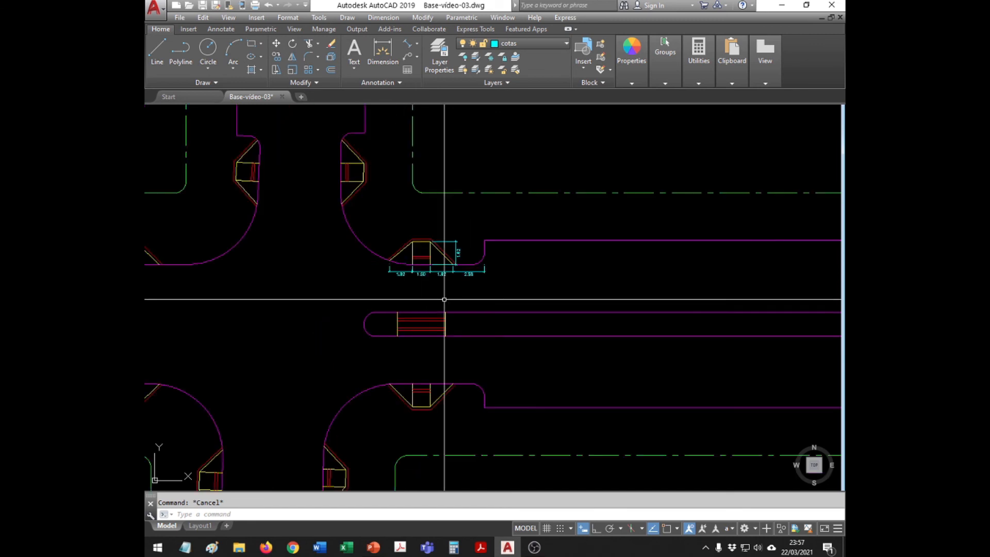
pyautogui.write('p')
pyautogui.press('Return')
pyautogui.moveTo(580, 452); pyautogui.dragTo(565, 344)
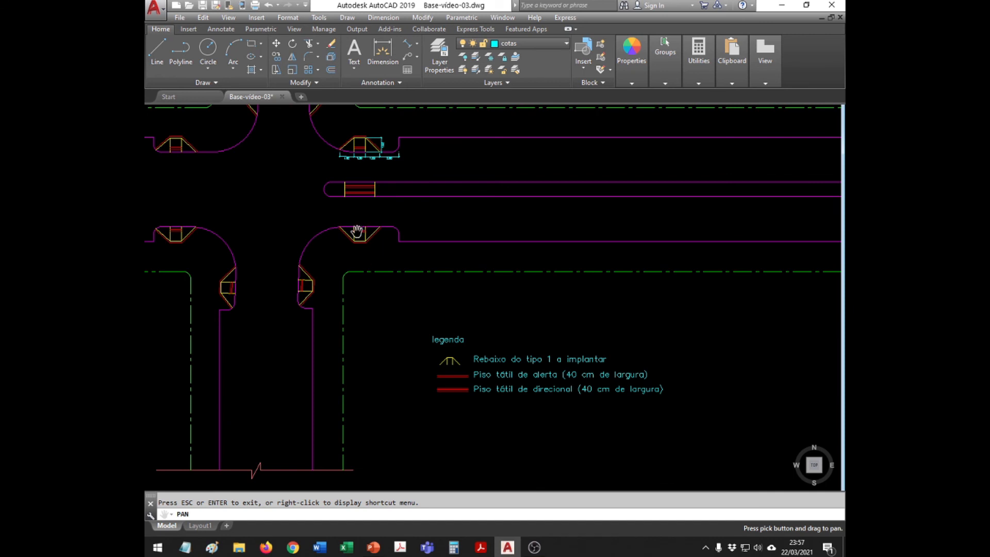
pyautogui.moveTo(351, 104); pyautogui.dragTo(349, 159)
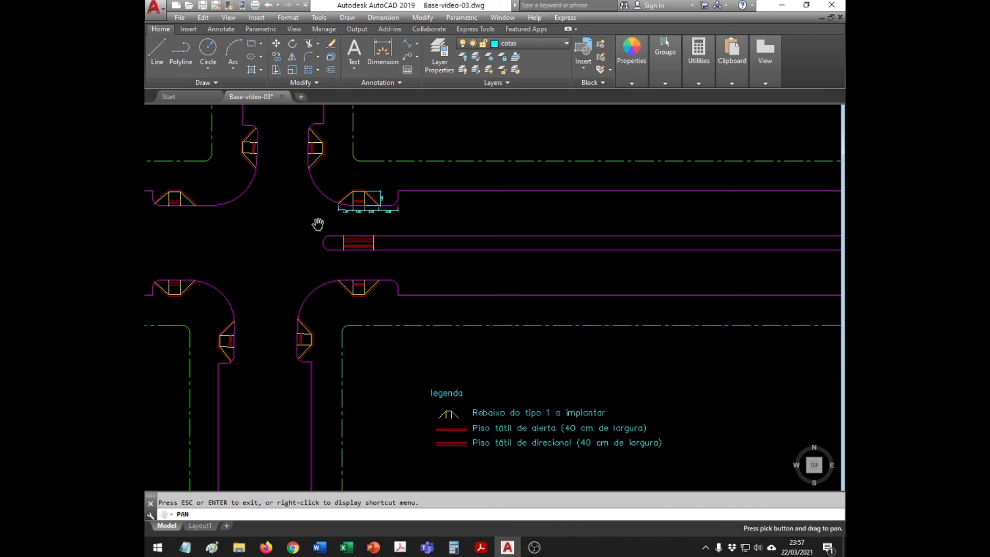
pyautogui.press('Escape')
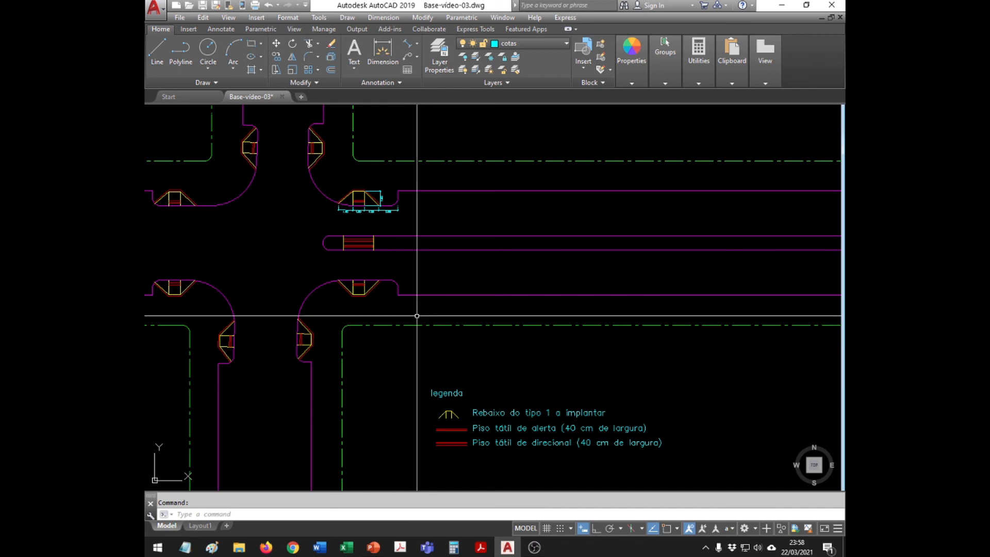
pyautogui.write('p')
pyautogui.press('Return')
pyautogui.moveTo(619, 347); pyautogui.dragTo(376, 323)
pyautogui.moveTo(652, 303)
pyautogui.mouseDown()
pyautogui.moveTo(498, 299)
pyautogui.moveTo(397, 281)
pyautogui.mouseUp()
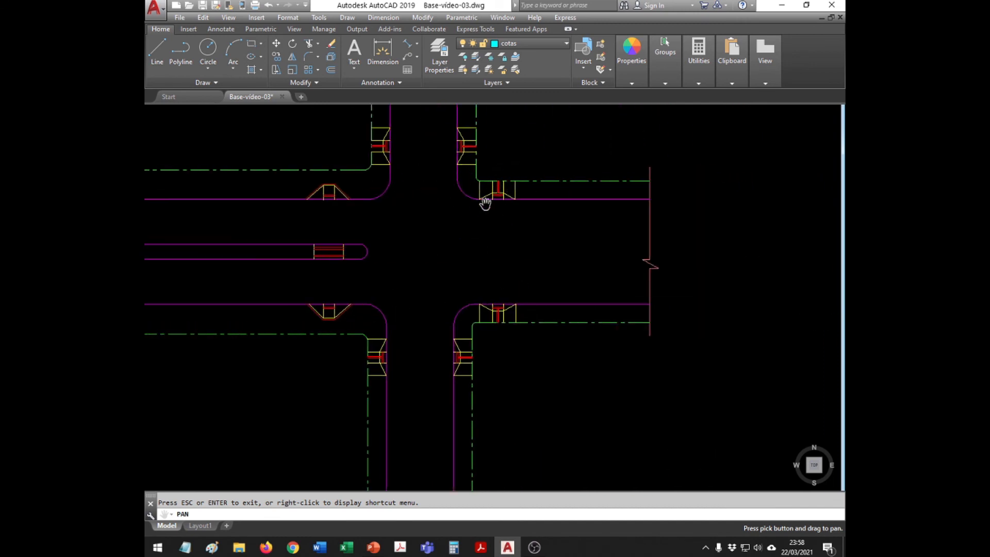
pyautogui.moveTo(347, 320); pyautogui.dragTo(585, 293)
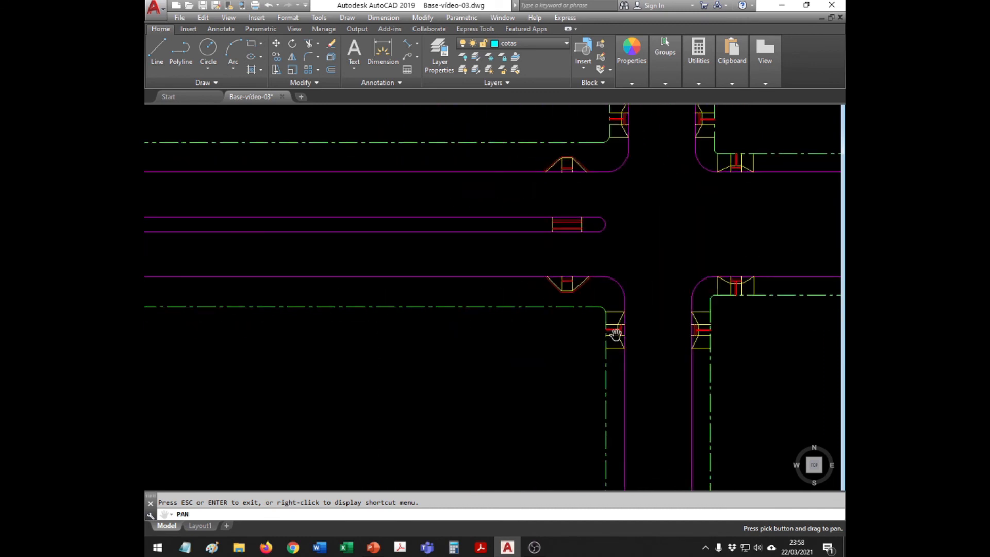
pyautogui.scroll(-3, 429, 315)
pyautogui.scroll(1, 281, 336)
pyautogui.press('Escape')
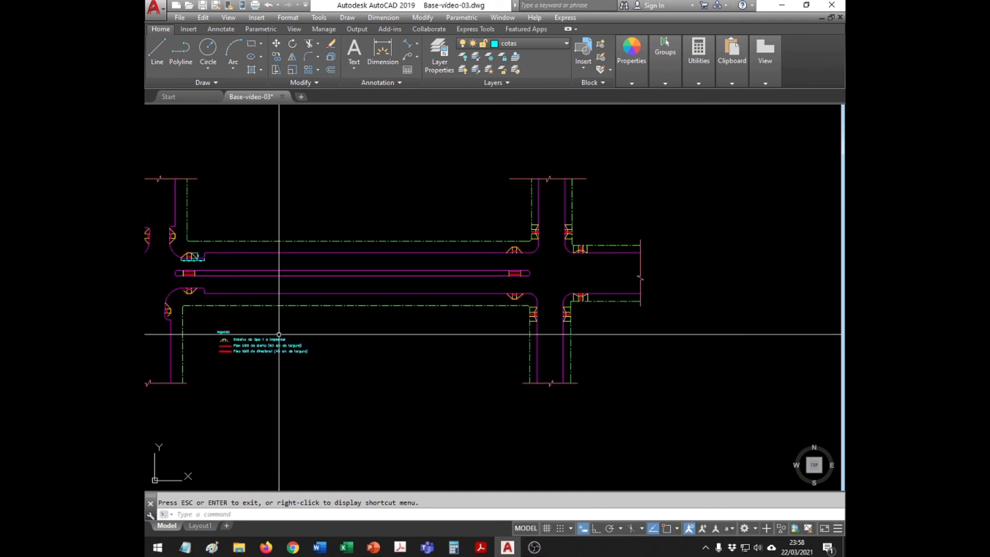
# Copy the legend text "Rebaixo do tipo 1 a implantar" to the area above the ramp at the eastern intersection's northeast corner
pyautogui.write('co')
pyautogui.press('Return')
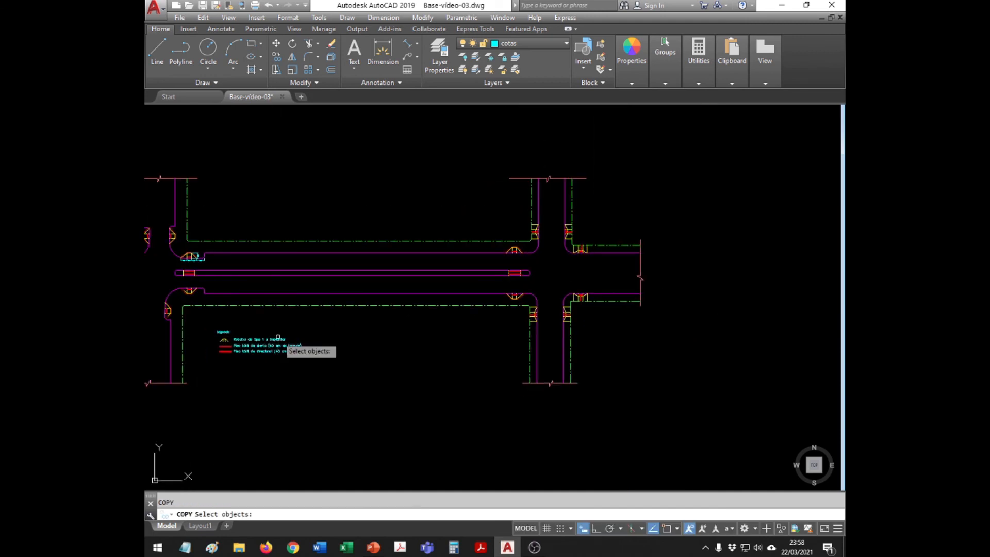
pyautogui.press('Return')
pyautogui.click(286, 339)
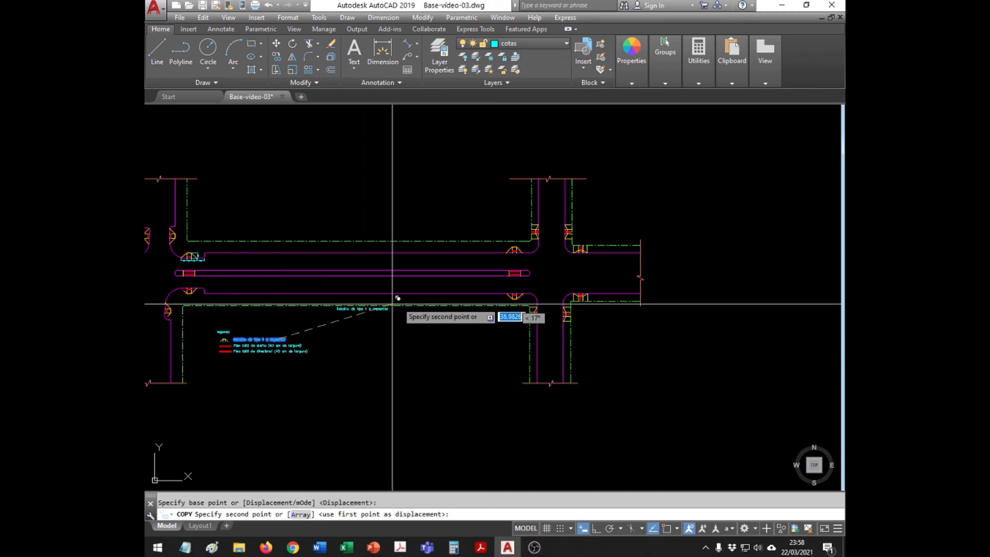
pyautogui.click(637, 231)
pyautogui.press('Escape')
# Edit the copied label near the northeast ramp to read "Rebaixo do tipo 2 a implantar"
pyautogui.write('z')
pyautogui.press('Return')
pyautogui.click(646, 216)
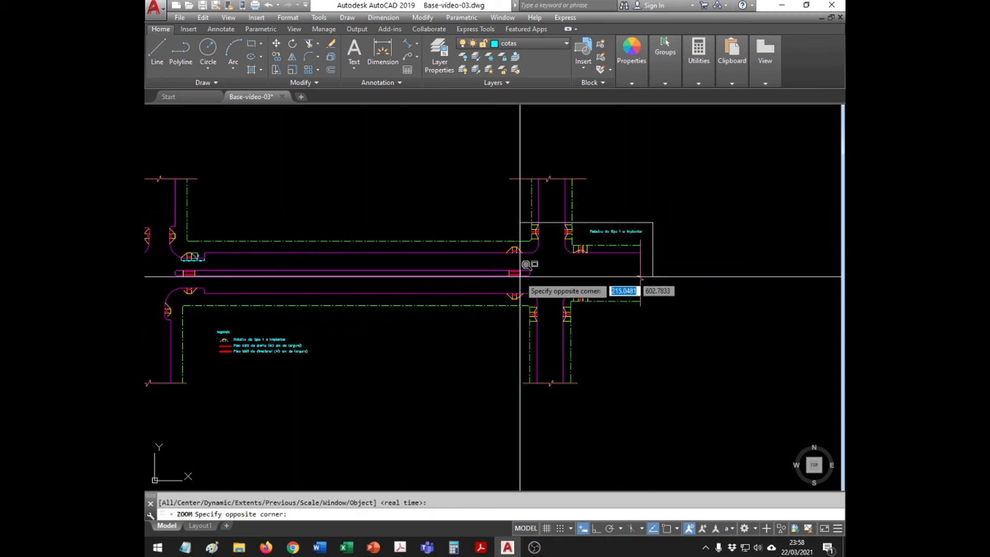
pyautogui.click(520, 283)
pyautogui.press('Escape')
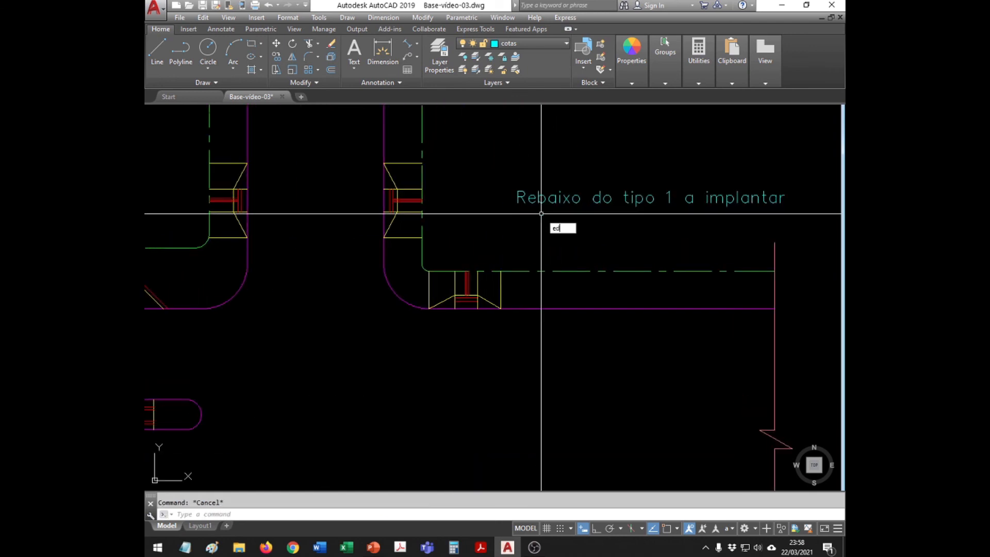
pyautogui.write('ed')
pyautogui.press('Return')
pyautogui.click(542, 201)
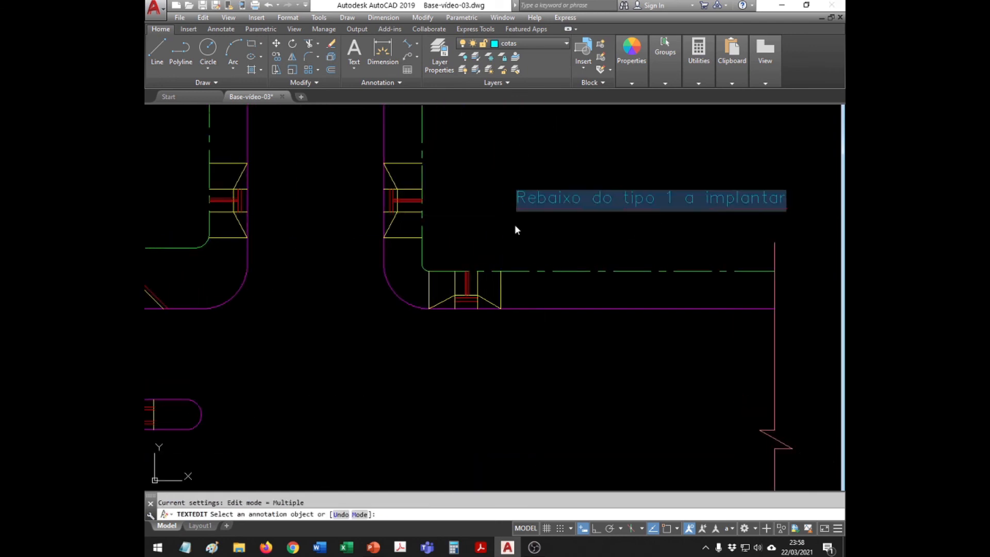
pyautogui.click(668, 200)
pyautogui.press('Delete')
pyautogui.write('2')
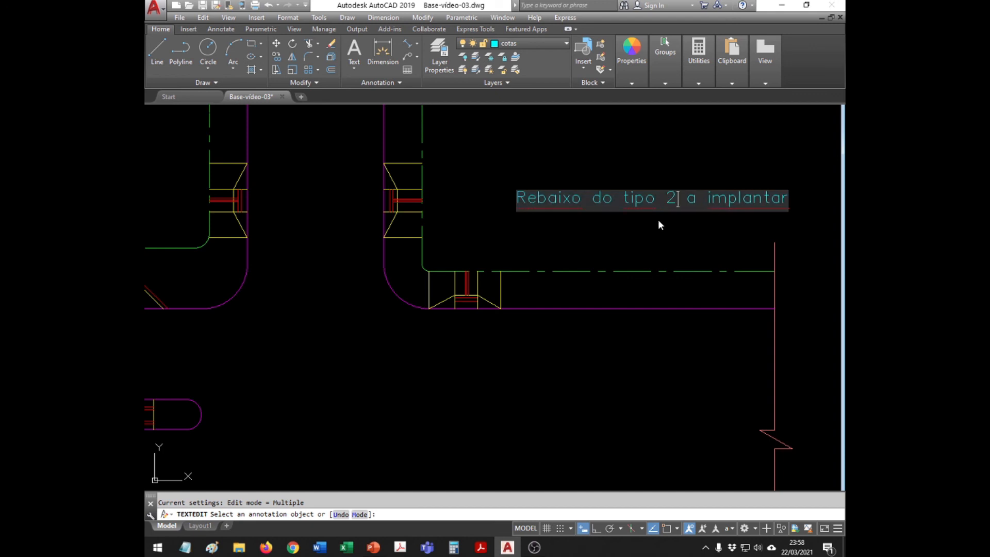
pyautogui.click(658, 221)
pyautogui.press('Escape')
# Draw a polyline leader that underlines the type 2 label and slants down to the side line of the northeast ramp
pyautogui.write('pl')
pyautogui.press('Return')
pyautogui.click(782, 209)
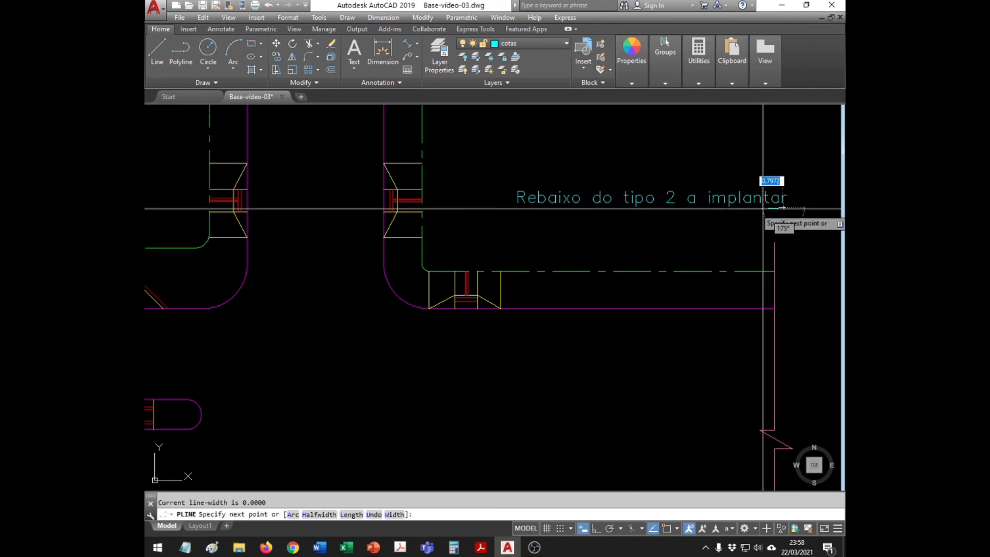
pyautogui.press('F8')
pyautogui.click(509, 209)
pyautogui.keyDown('shift'); pyautogui.rightClick(508, 217); pyautogui.keyUp('shift')
pyautogui.click(521, 456)
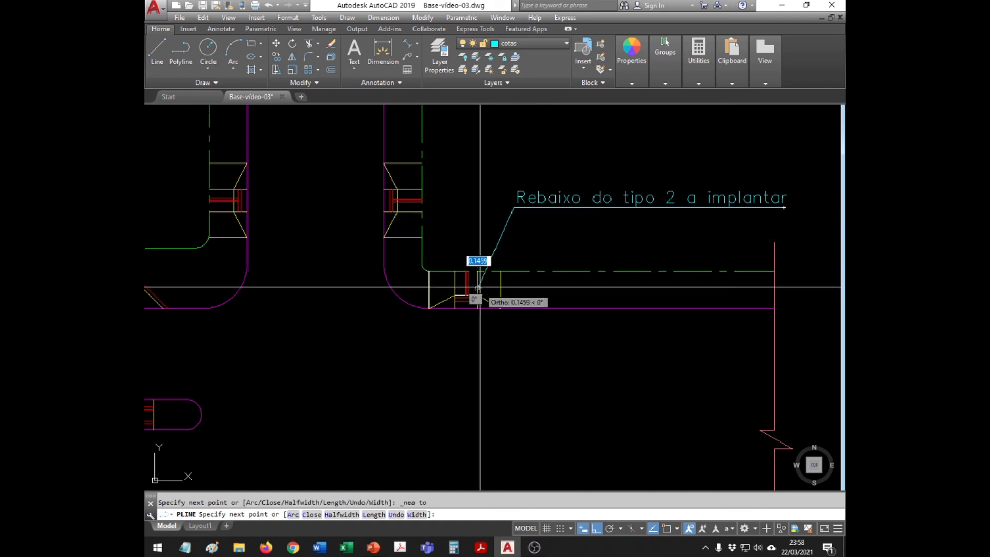
pyautogui.click(478, 287)
pyautogui.press('Escape')
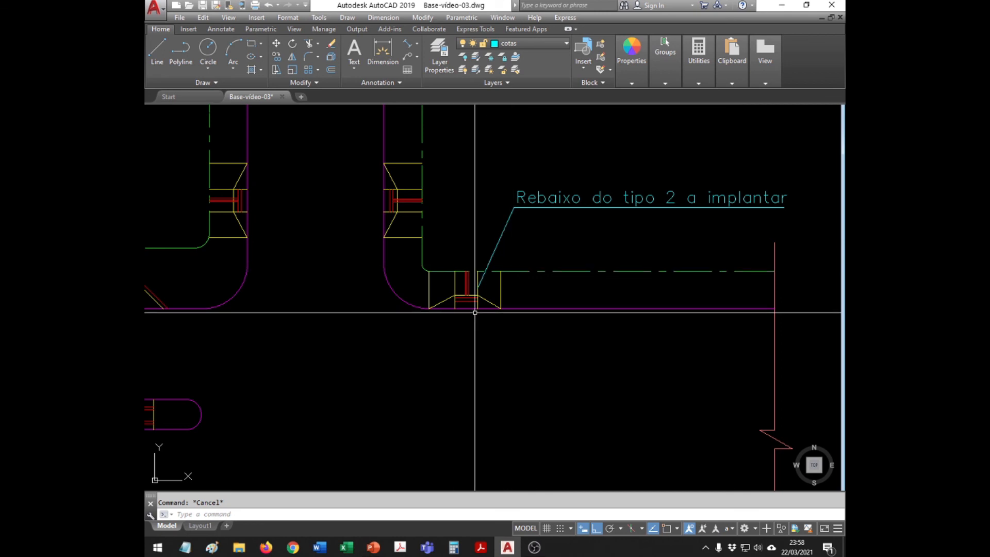
# Copy the type 2 ramp from the eastern intersection's northeast corner to below the last legend symbol
pyautogui.scroll(-4, 475, 312)
pyautogui.write('co')
pyautogui.press('Return')
pyautogui.click(449, 319)
pyautogui.click(491, 294)
pyautogui.press('Return')
pyautogui.click(473, 304)
pyautogui.scroll(-3, 445, 331)
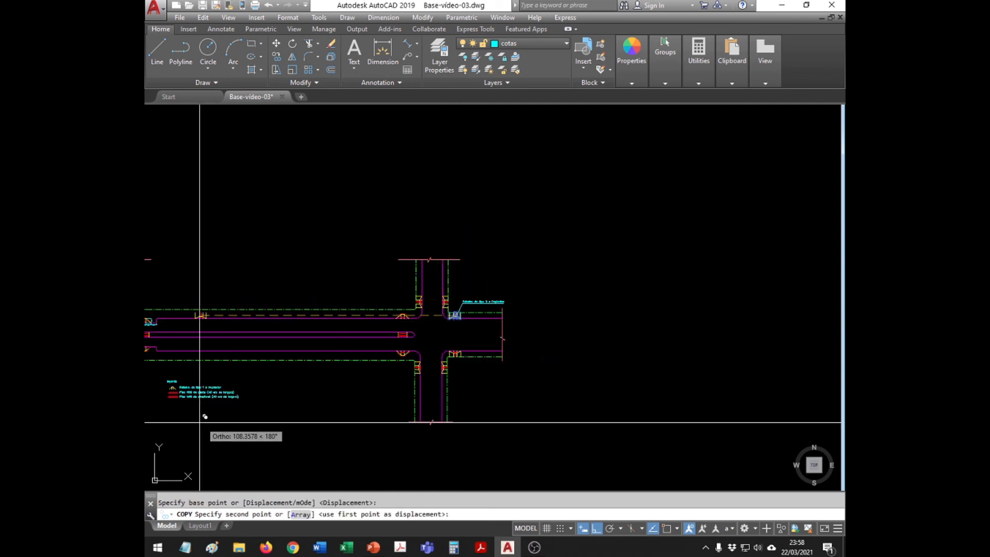
pyautogui.press('F8')
pyautogui.scroll(5, 161, 409)
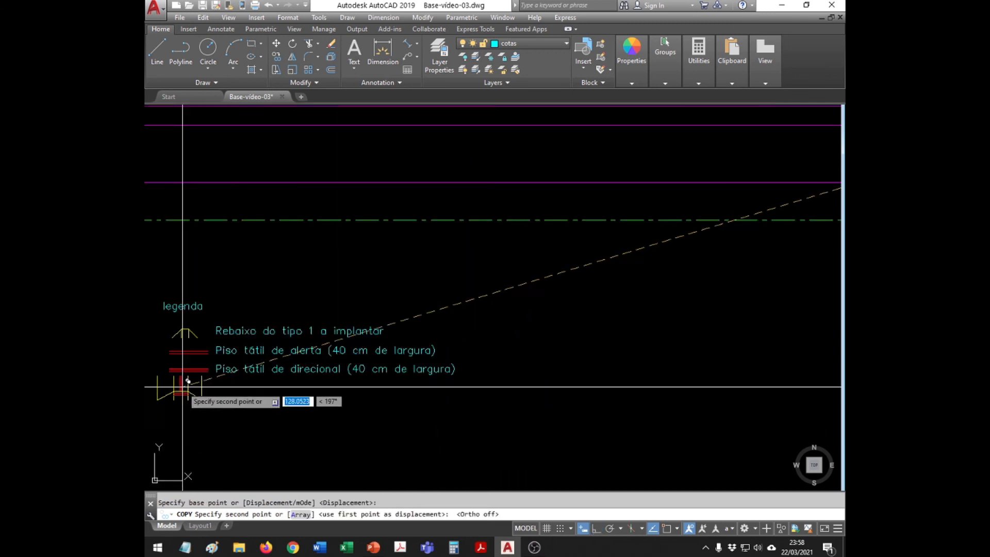
pyautogui.click(205, 388)
pyautogui.press('Escape')
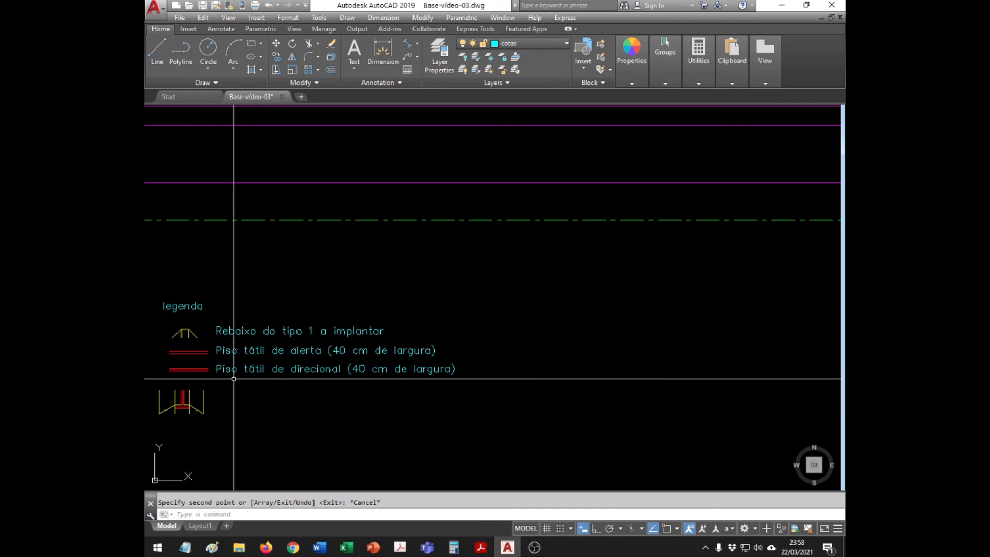
# Copy the legend text "Piso tátil de direcional (40 cm de largura)" straight down beside the type 2 ramp symbol
pyautogui.press('Return')
pyautogui.moveTo(232, 384); pyautogui.dragTo(453, 297)
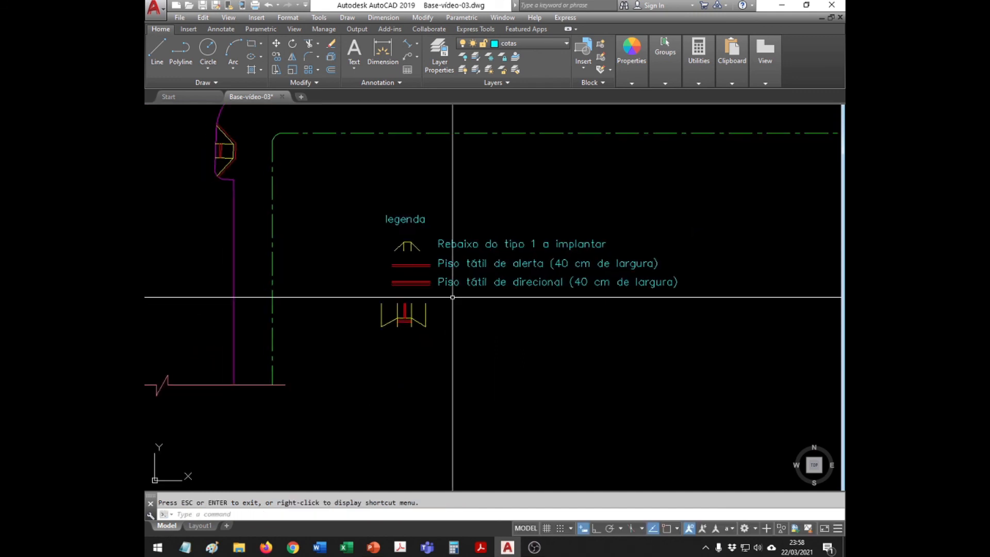
pyautogui.write('o')
pyautogui.press('Return')
pyautogui.click(454, 282)
pyautogui.press('Return')
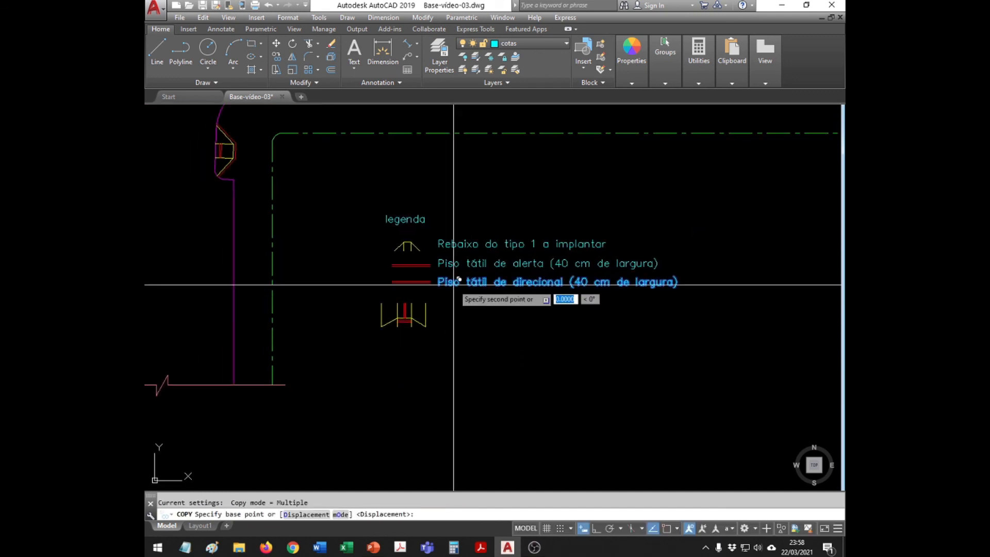
pyautogui.click(453, 285)
pyautogui.click(454, 317)
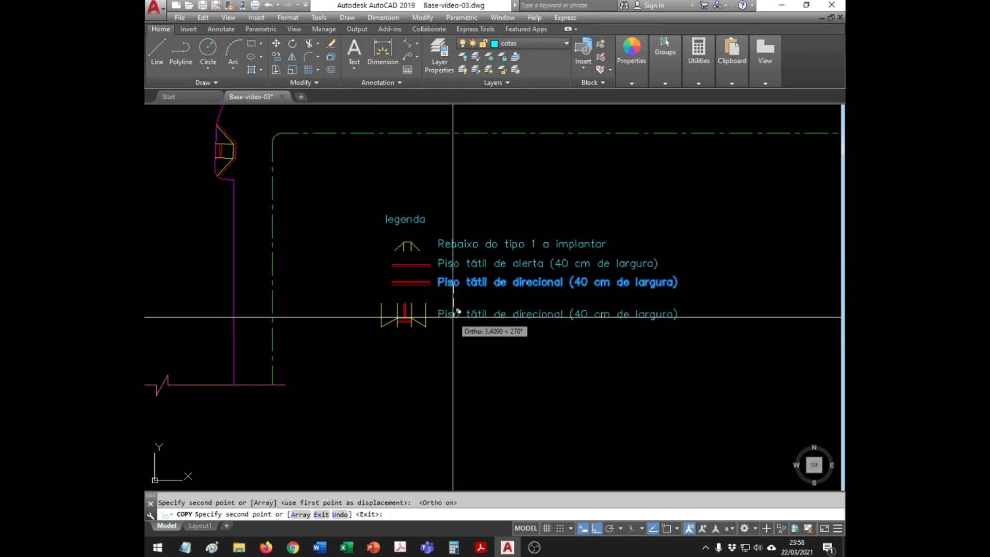
pyautogui.press('Escape')
# Erase the copied directional paving text beside the type 2 ramp symbol
pyautogui.doubleClick(453, 316)
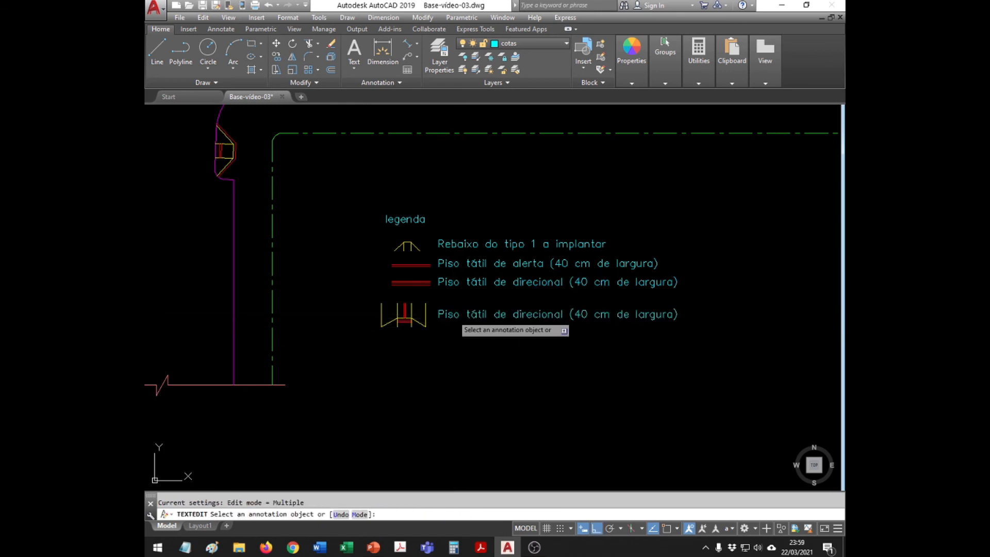
pyautogui.press('Escape')
pyautogui.press('Escape')
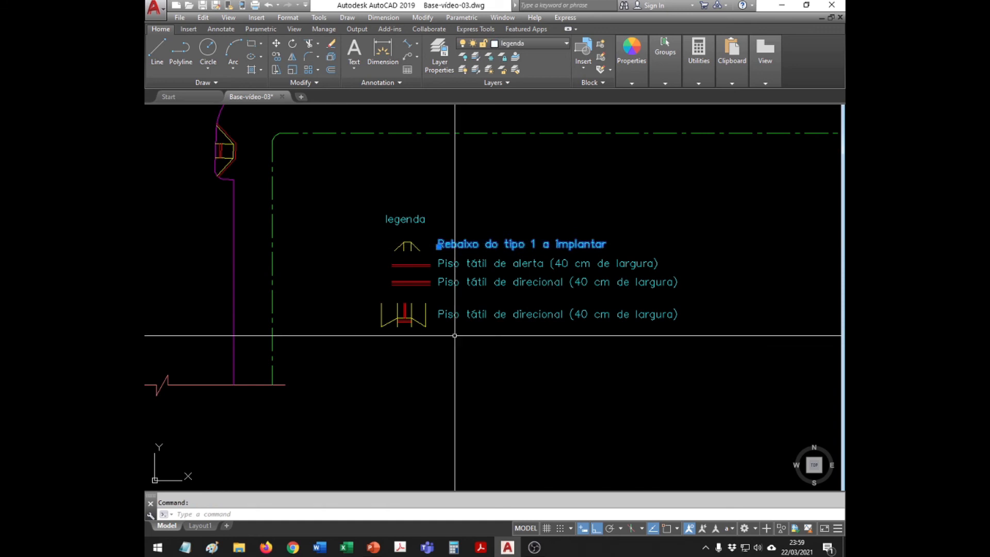
pyautogui.click(450, 314)
pyautogui.press('Delete')
# Copy the legend text "Rebaixo do tipo 1 a implantar" straight down beside the type 2 ramp symbol
pyautogui.write('c')
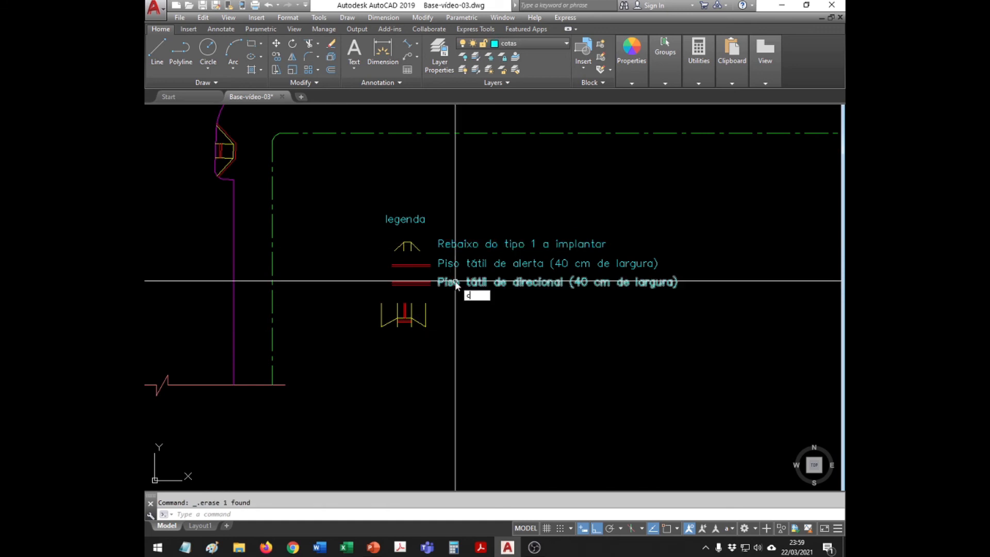
pyautogui.write('o')
pyautogui.press('Return')
pyautogui.click(464, 244)
pyautogui.press('Return')
pyautogui.click(465, 245)
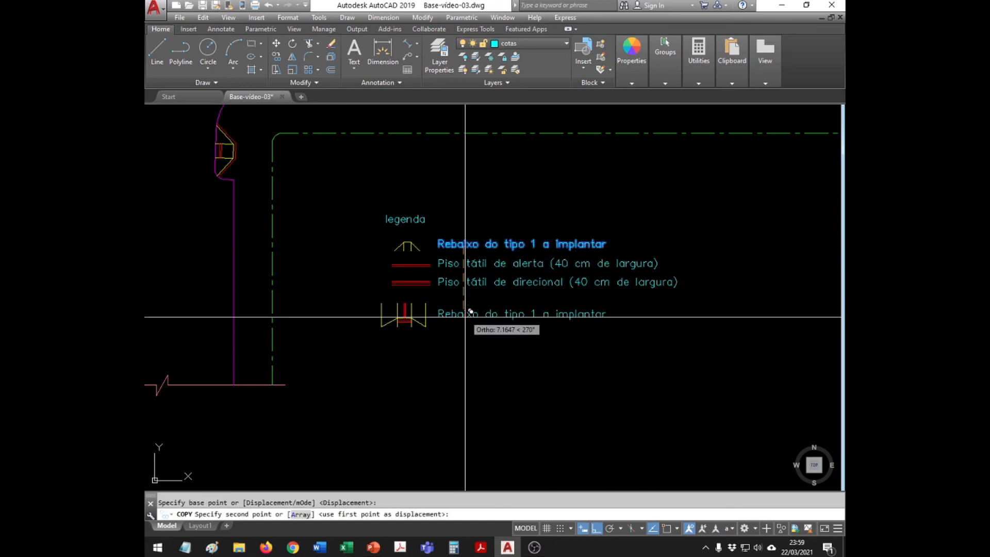
pyautogui.click(465, 318)
pyautogui.press('Escape')
# Edit the copied legend text beside the type 2 ramp symbol to read "Rebaixo do tipo 2 a implantar"
pyautogui.write('ed')
pyautogui.press('Return')
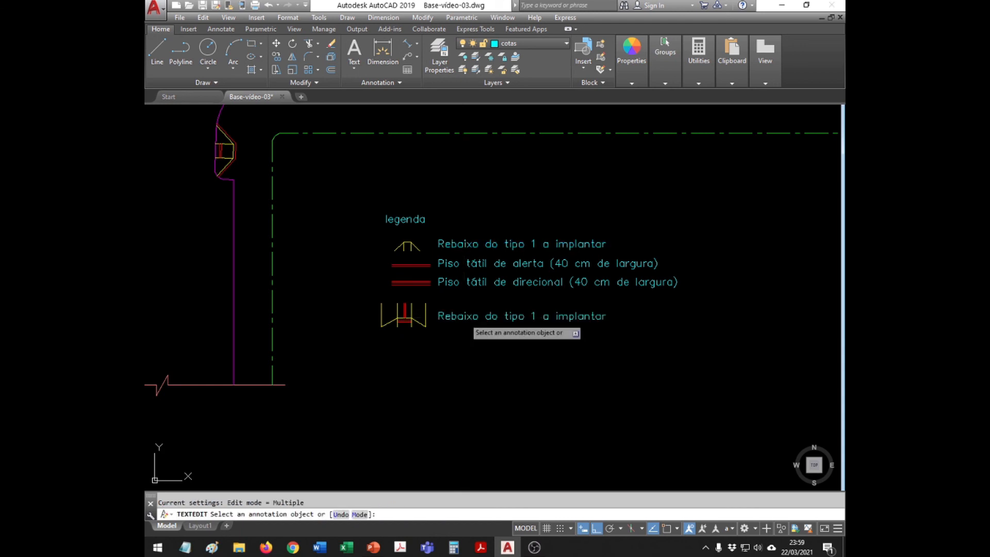
pyautogui.click(468, 320)
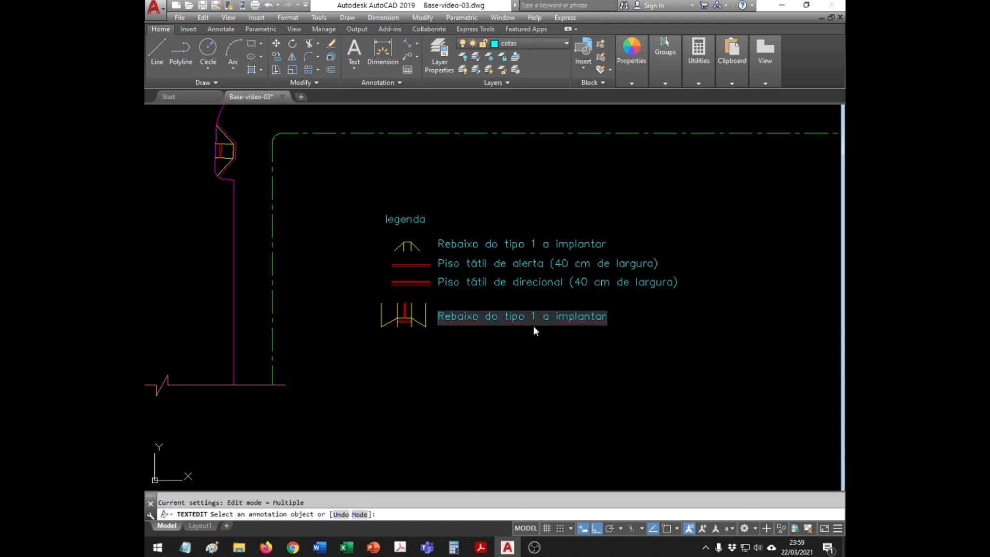
pyautogui.press('Delete')
pyautogui.click(541, 345)
pyautogui.press('Escape')
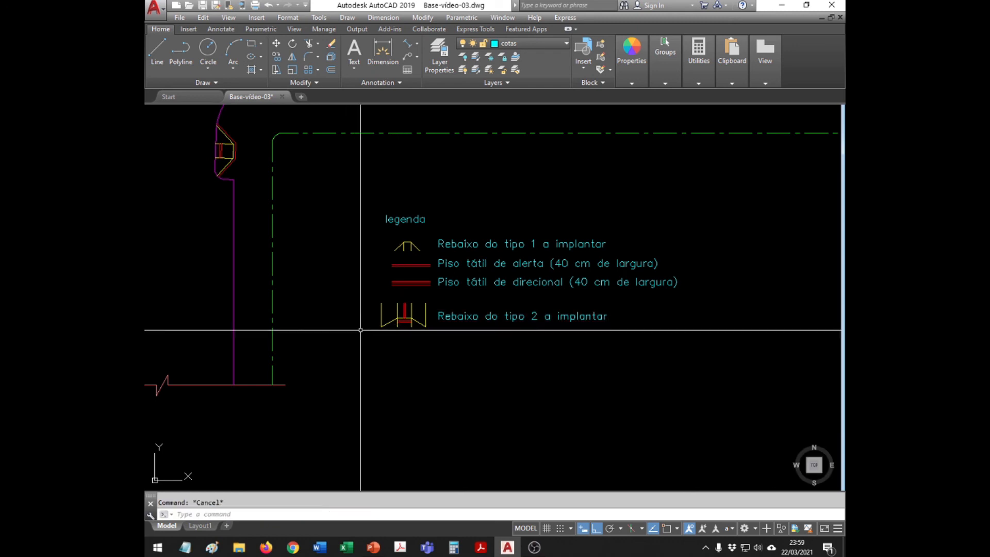
# Examine the overall plan with both intersections, the ramps, the median and the legend
pyautogui.scroll(-2, 399, 299)
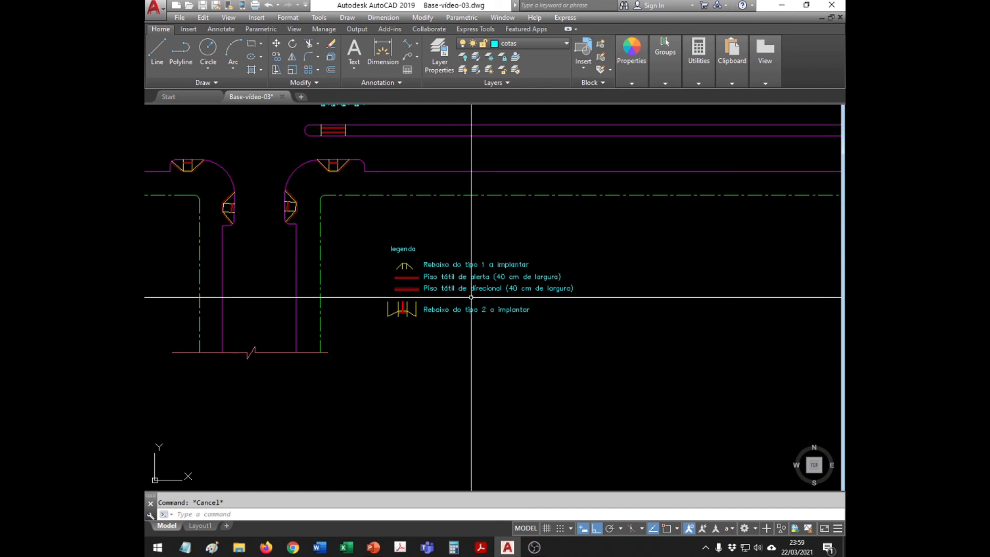
pyautogui.scroll(-2, 449, 281)
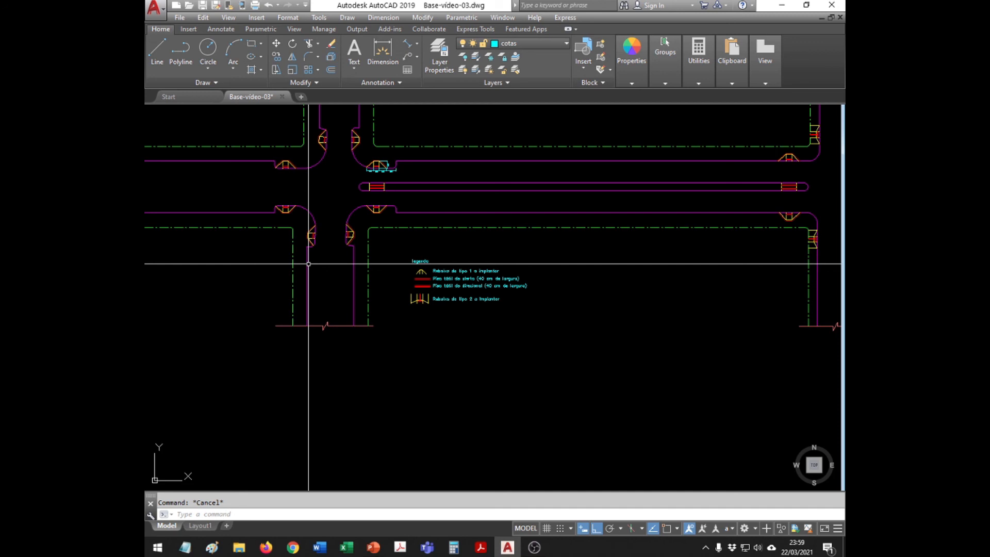
pyautogui.scroll(-2, 309, 264)
pyautogui.write('z')
pyautogui.press('Return')
pyautogui.click(711, 116)
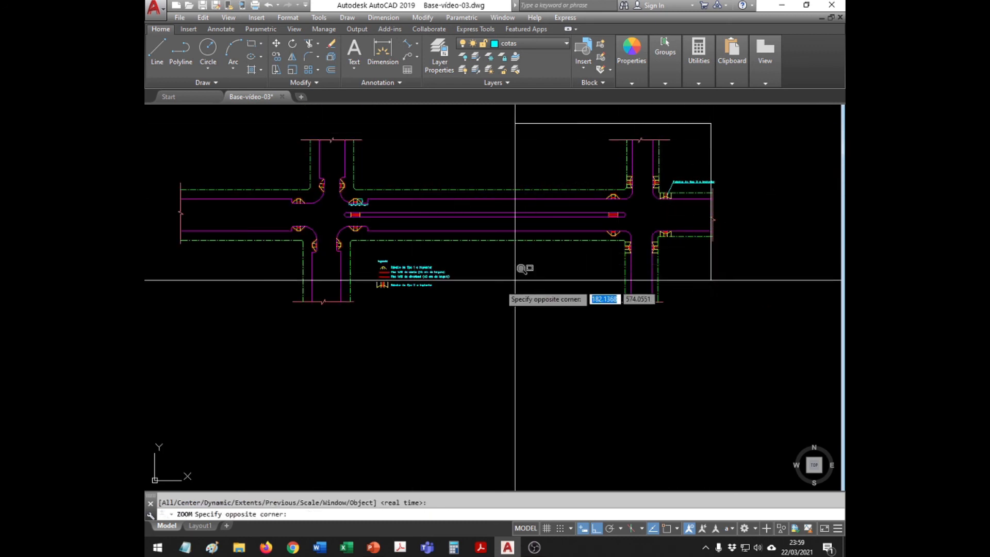
pyautogui.click(243, 343)
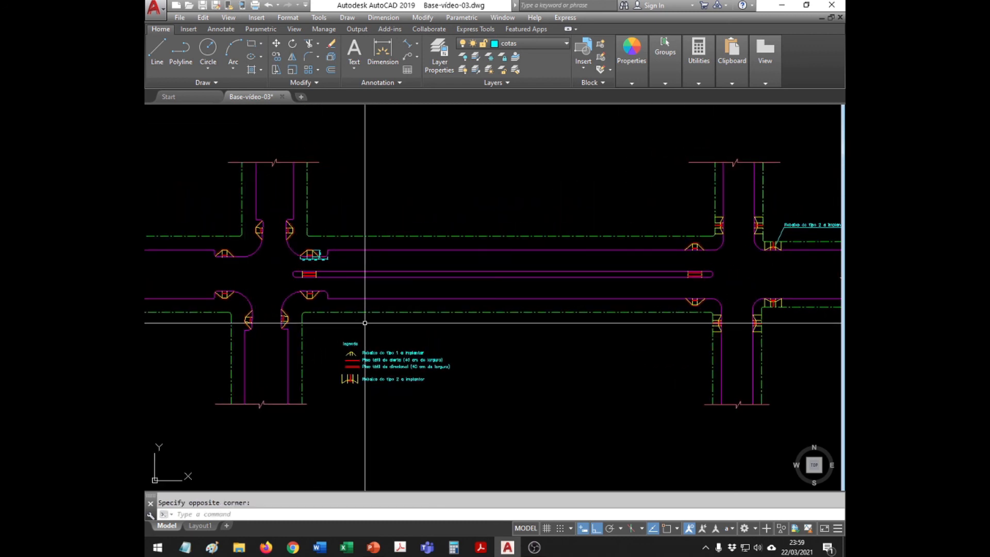
pyautogui.write('p')
pyautogui.press('Return')
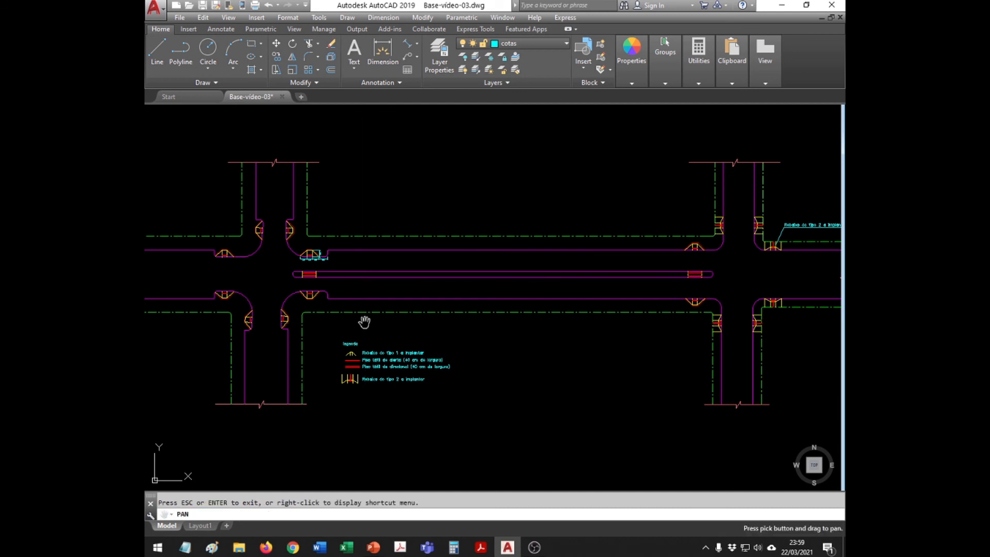